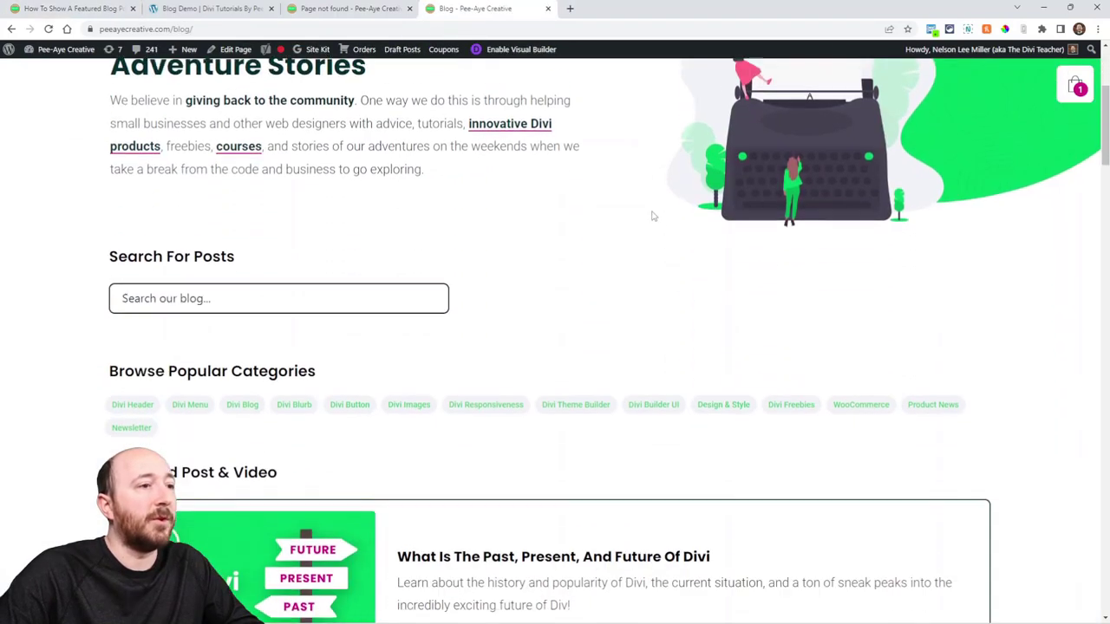
Scroll the featured-post tutorial article down to its Setup For Both Methods section.
{"action": "scroll", "coordinate": [652, 215], "scroll_direction": "down", "scroll_amount": 3}
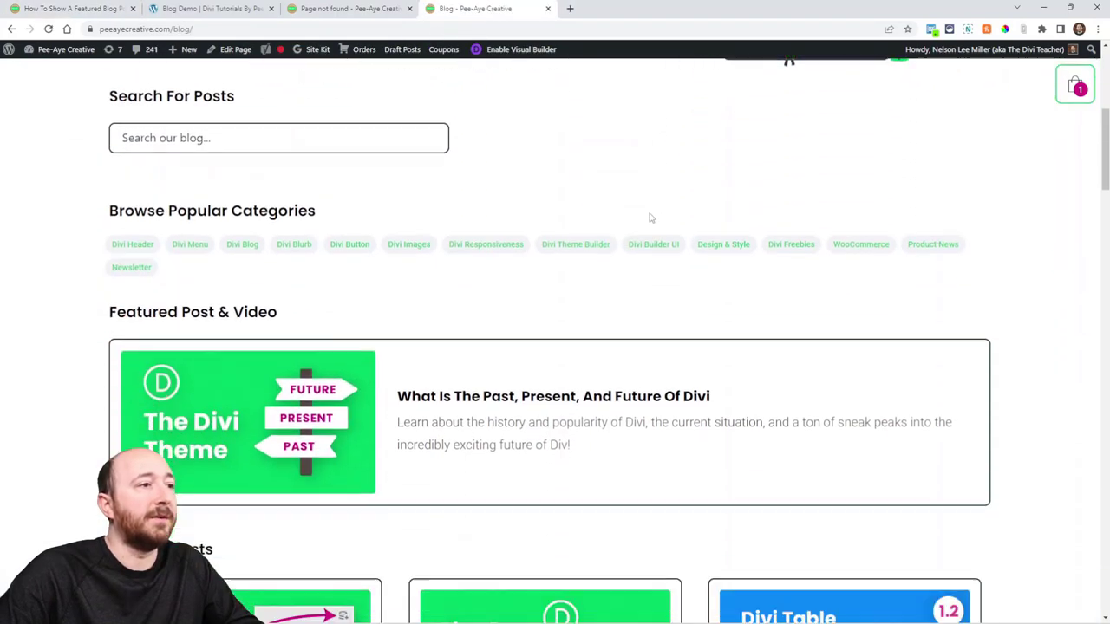
{"action": "scroll", "coordinate": [558, 314], "scroll_direction": "down", "scroll_amount": 3}
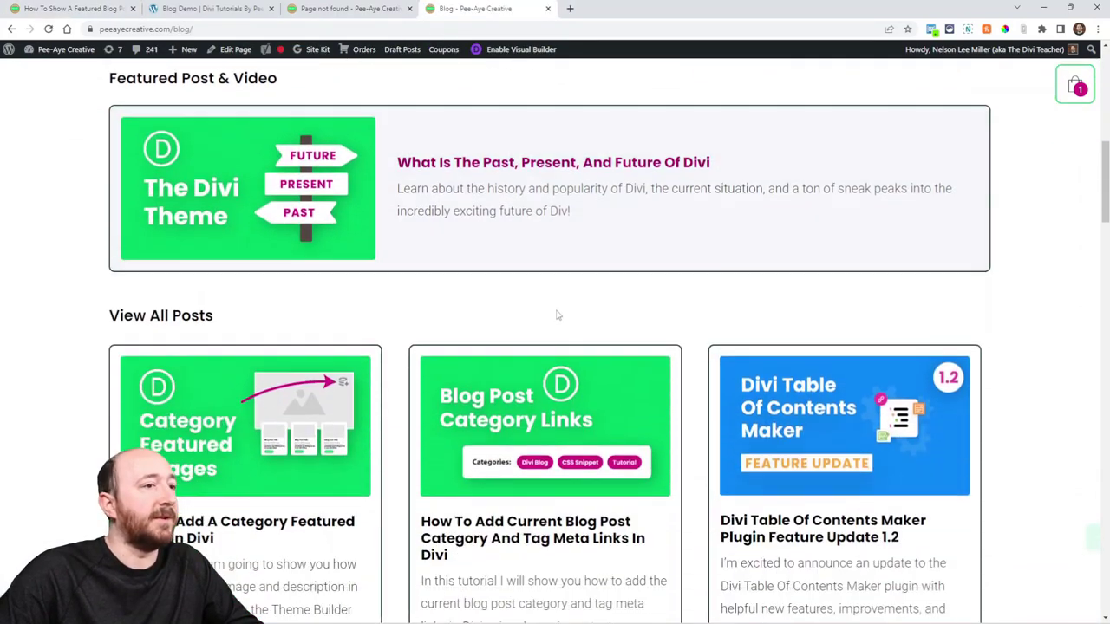
{"action": "scroll", "coordinate": [473, 276], "scroll_direction": "down", "scroll_amount": 1}
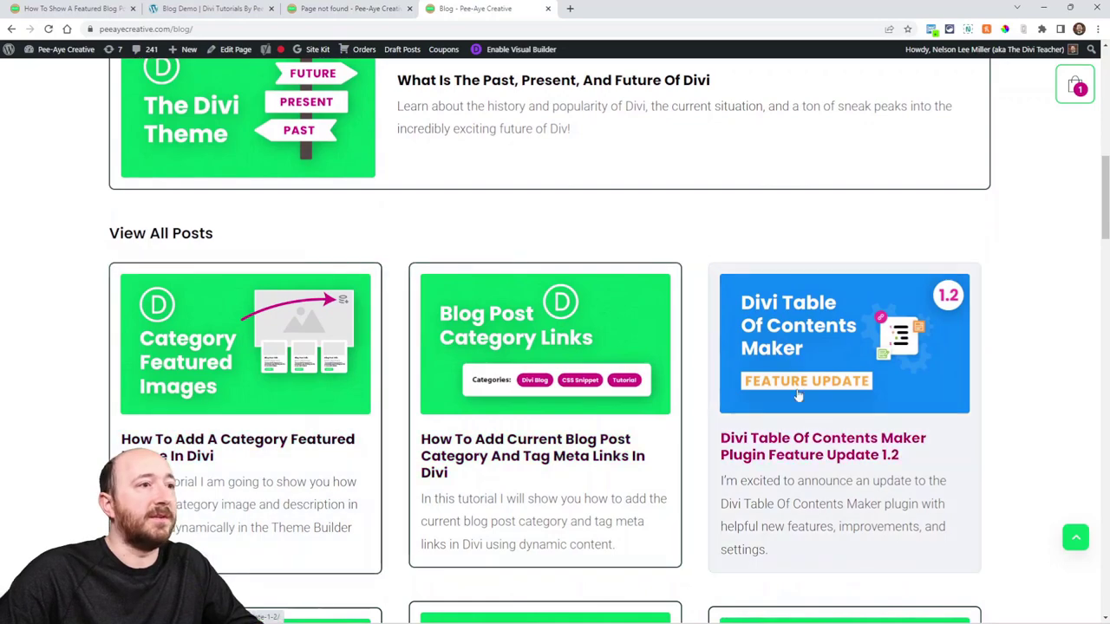
{"action": "scroll", "coordinate": [330, 381], "scroll_direction": "up", "scroll_amount": 5}
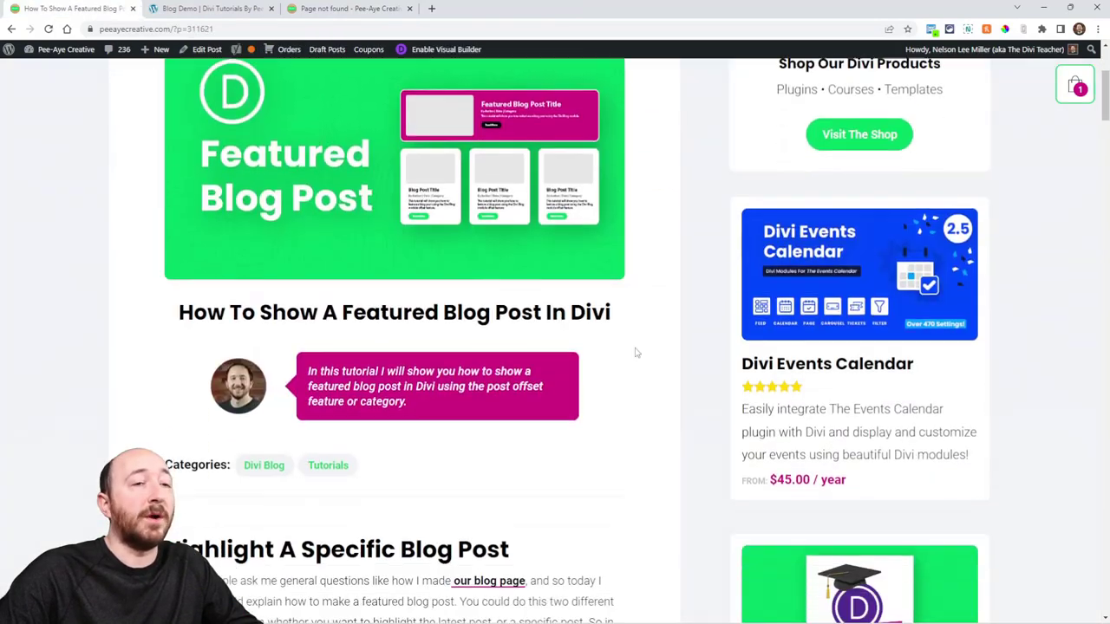
{"action": "scroll", "coordinate": [636, 352], "scroll_direction": "down", "scroll_amount": 2}
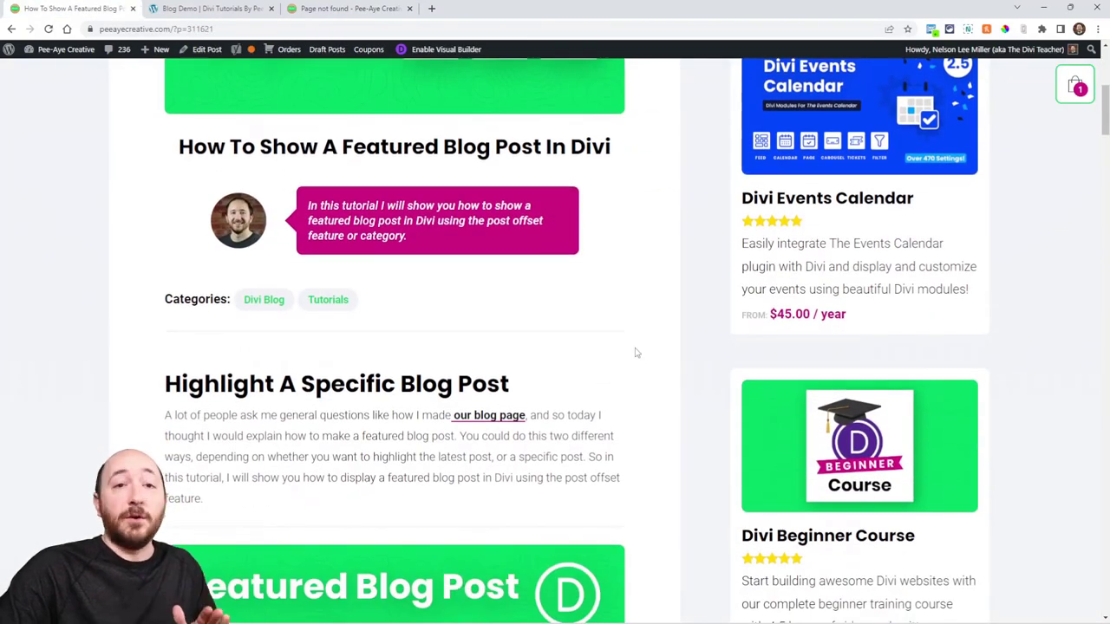
{"action": "scroll", "coordinate": [636, 353], "scroll_direction": "down", "scroll_amount": 2}
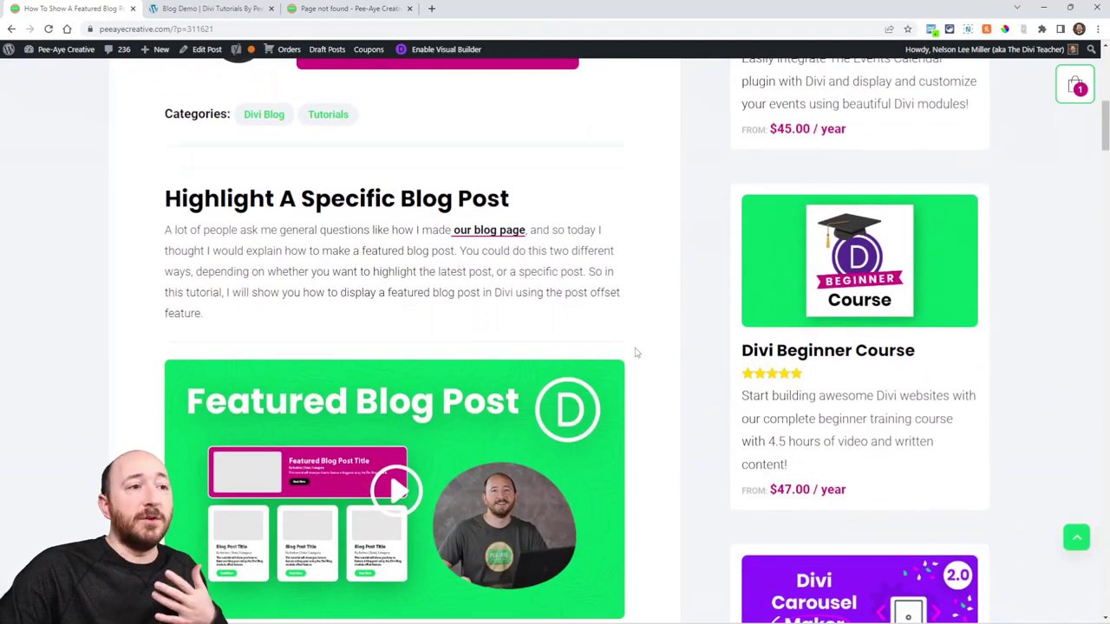
{"action": "scroll", "coordinate": [636, 352], "scroll_direction": "down", "scroll_amount": 5}
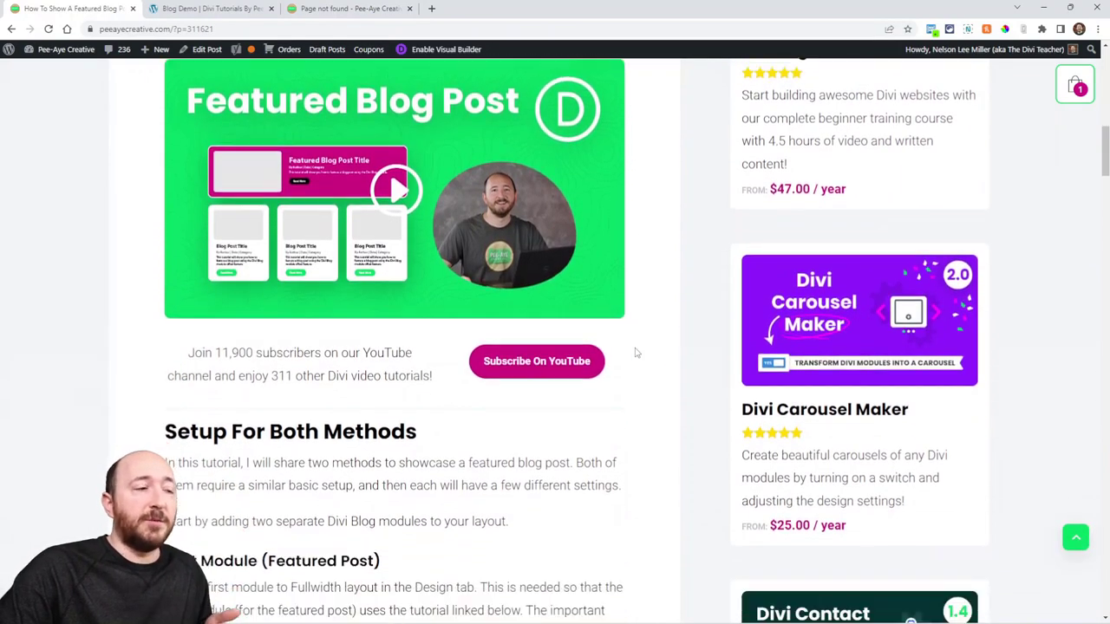
{"action": "scroll", "coordinate": [636, 352], "scroll_direction": "down", "scroll_amount": 1}
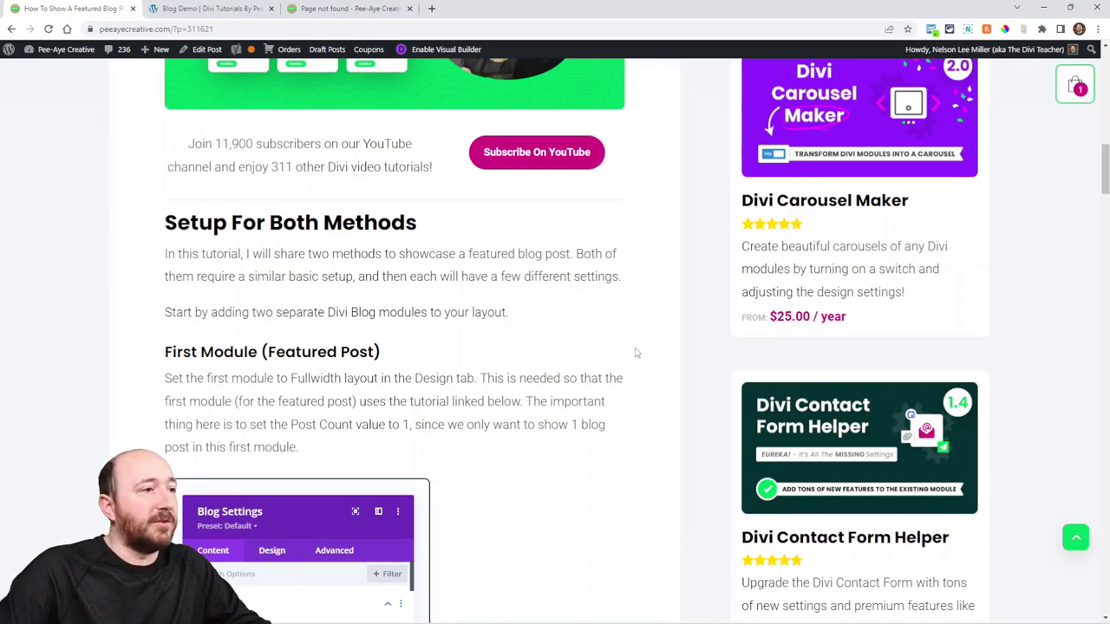
{"action": "scroll", "coordinate": [523, 312], "scroll_direction": "down", "scroll_amount": 1}
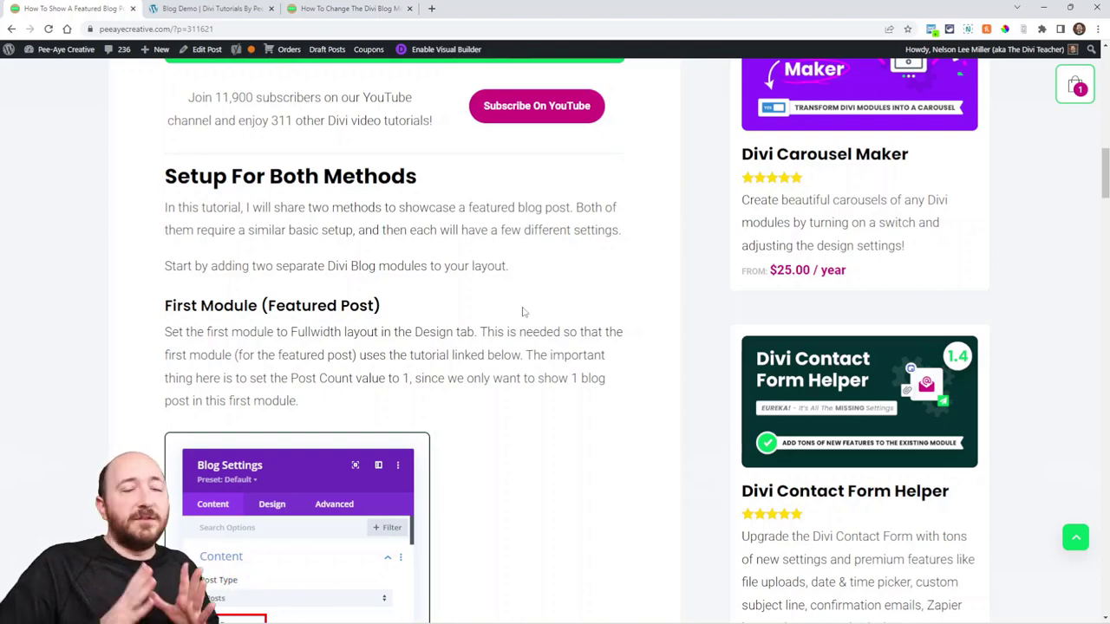
On the Blog Demo page, insert a Blog module into the empty row with Post Count 1.
{"action": "left_click", "coordinate": [224, 10]}
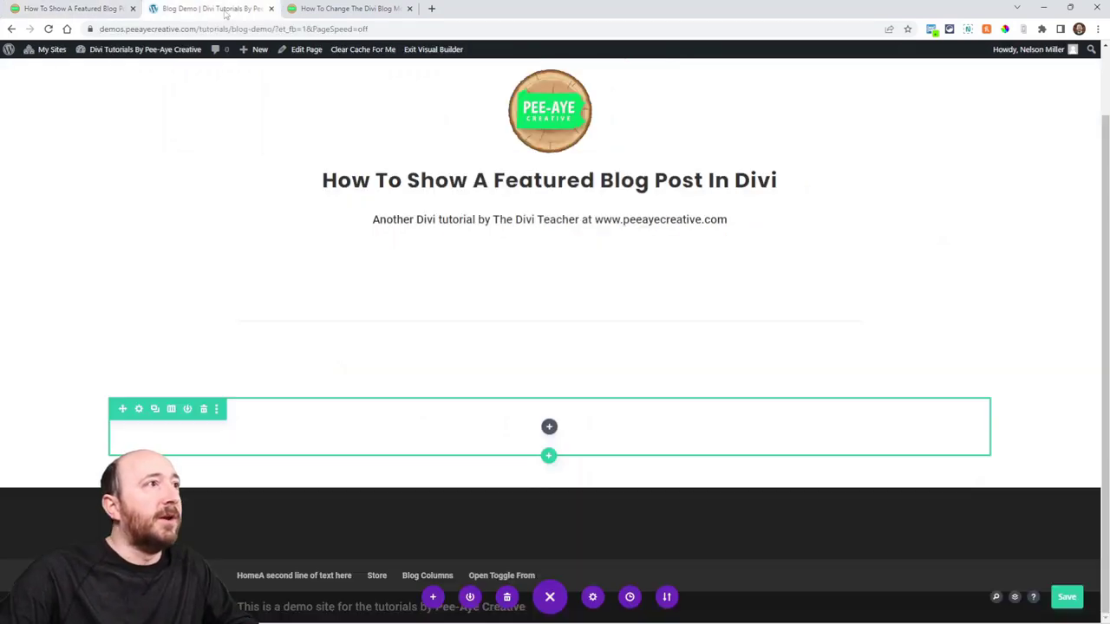
{"action": "left_click", "coordinate": [549, 427]}
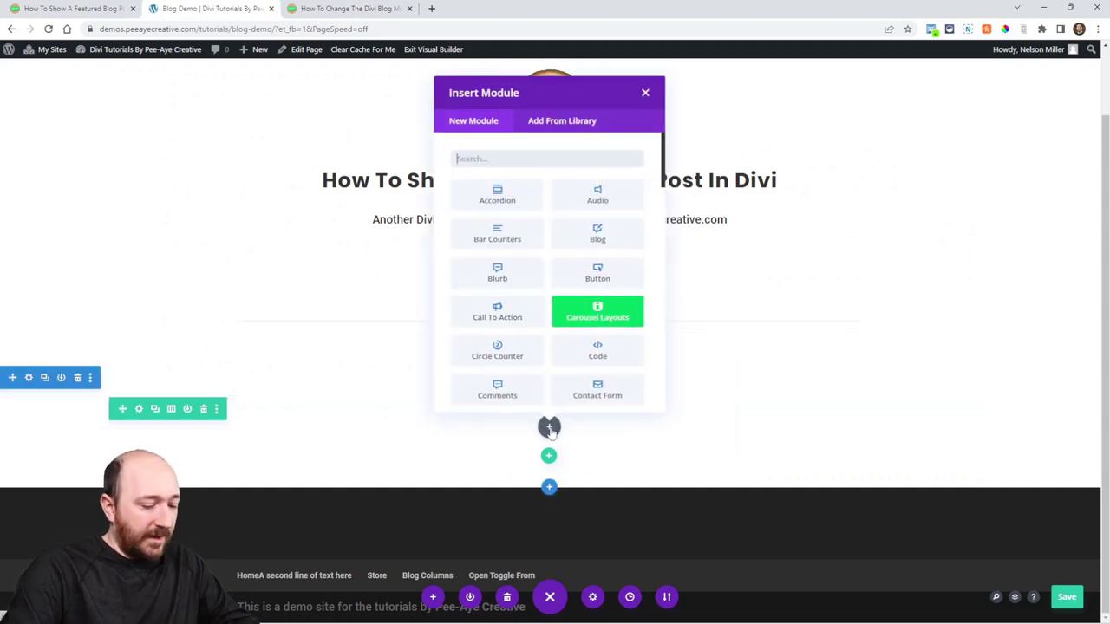
{"action": "type", "text": "blog"}
{"action": "left_click", "coordinate": [480, 192]}
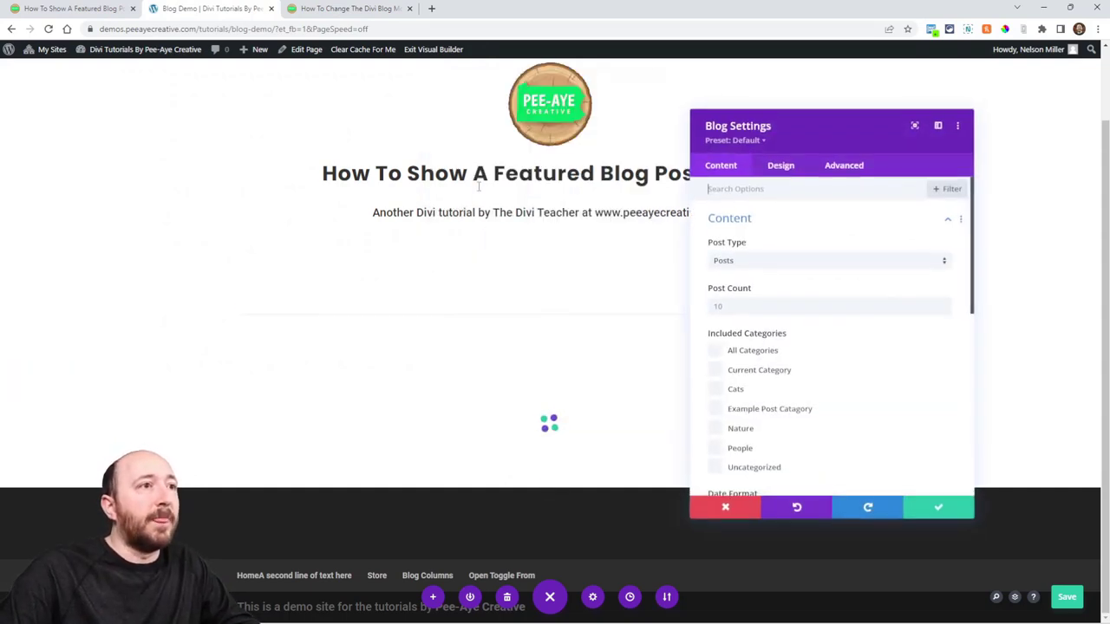
{"action": "left_click", "coordinate": [738, 309]}
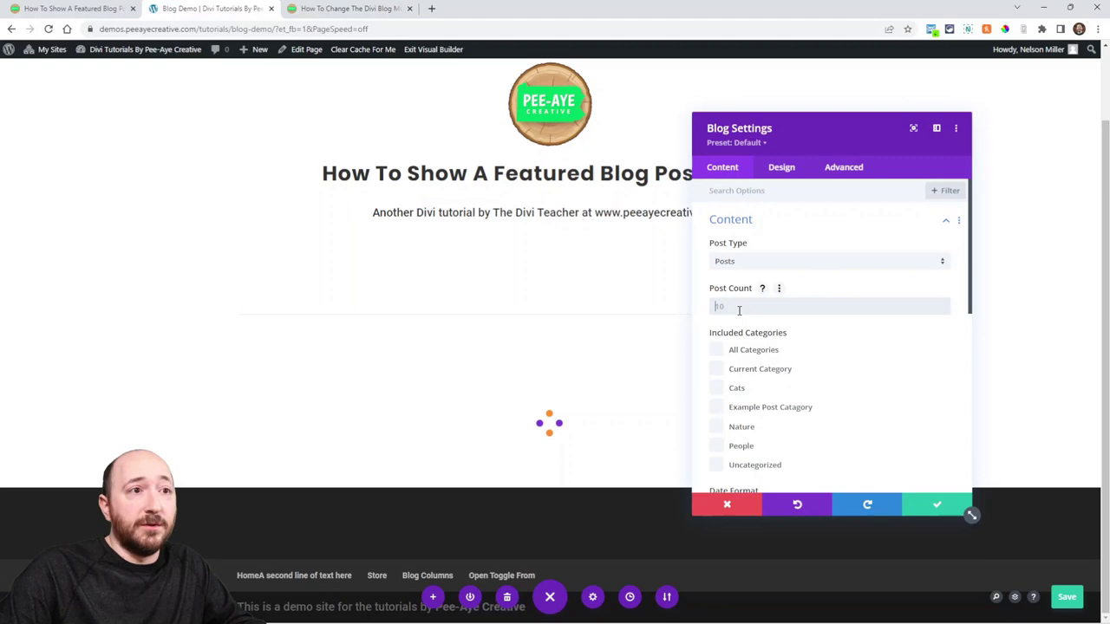
{"action": "type", "text": "1"}
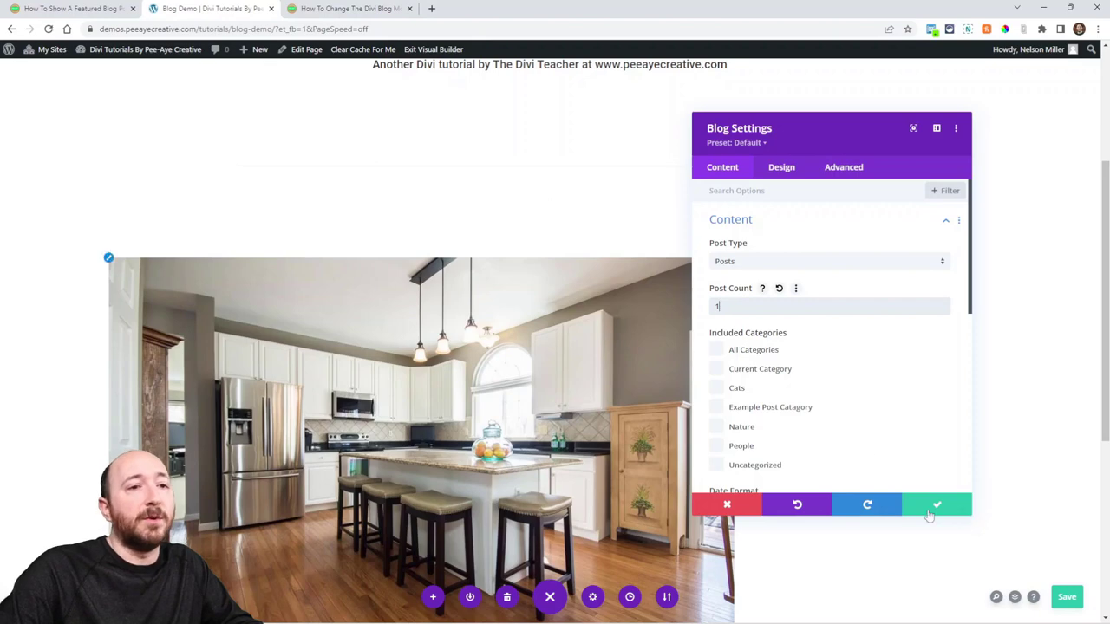
{"action": "left_click", "coordinate": [928, 506]}
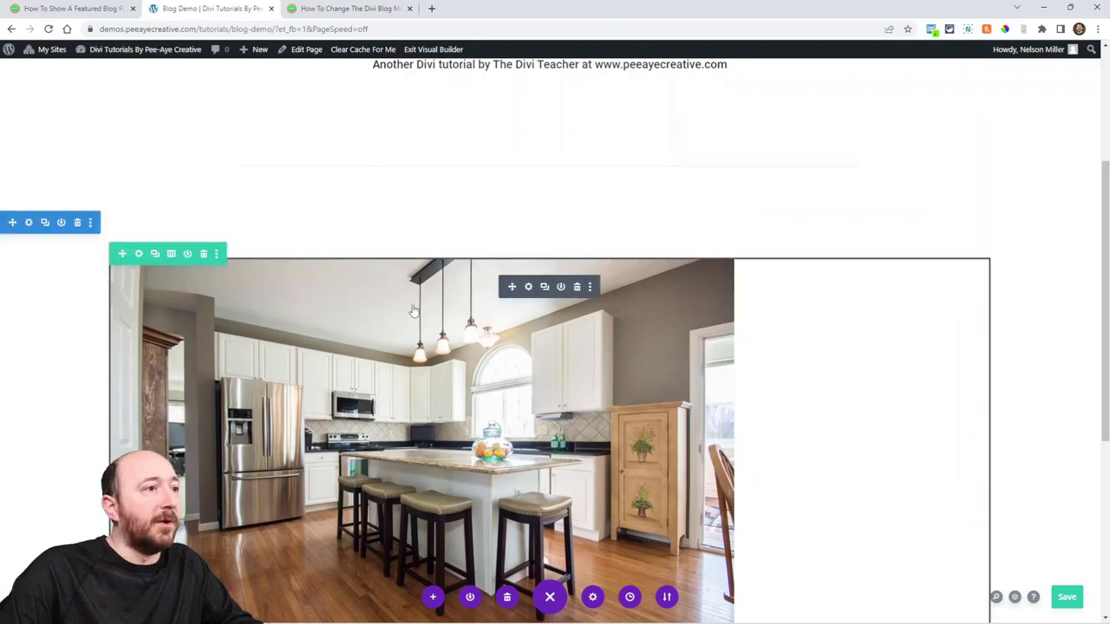
Add a second Blog module below the featured post with its Design layout set to Grid.
{"action": "scroll", "coordinate": [437, 342], "scroll_direction": "down", "scroll_amount": 5}
{"action": "left_click", "coordinate": [548, 412]}
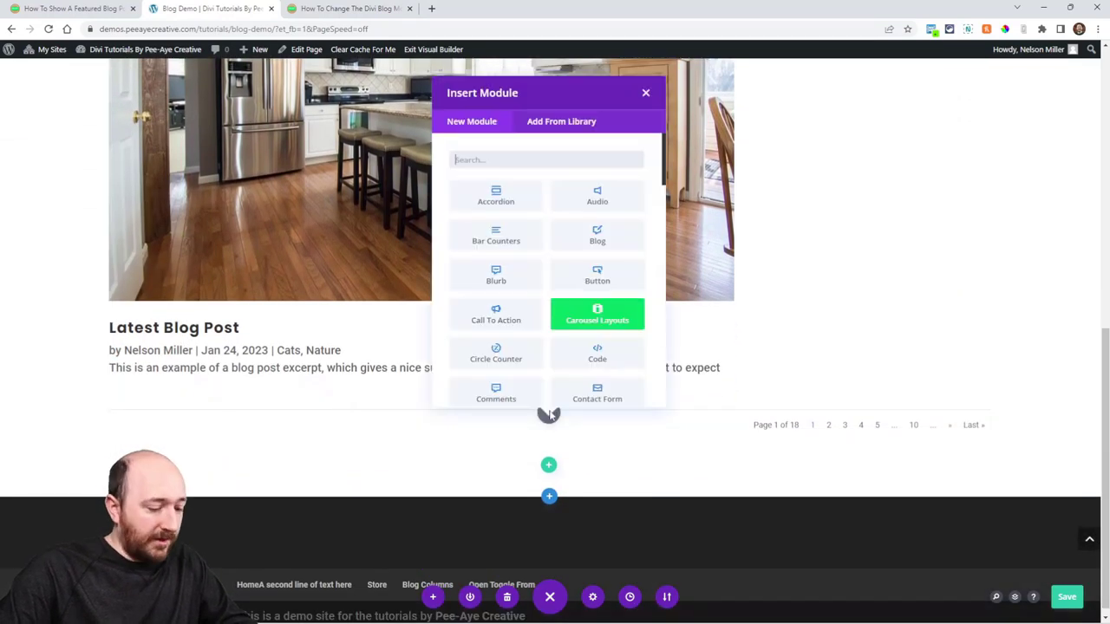
{"action": "type", "text": "blog"}
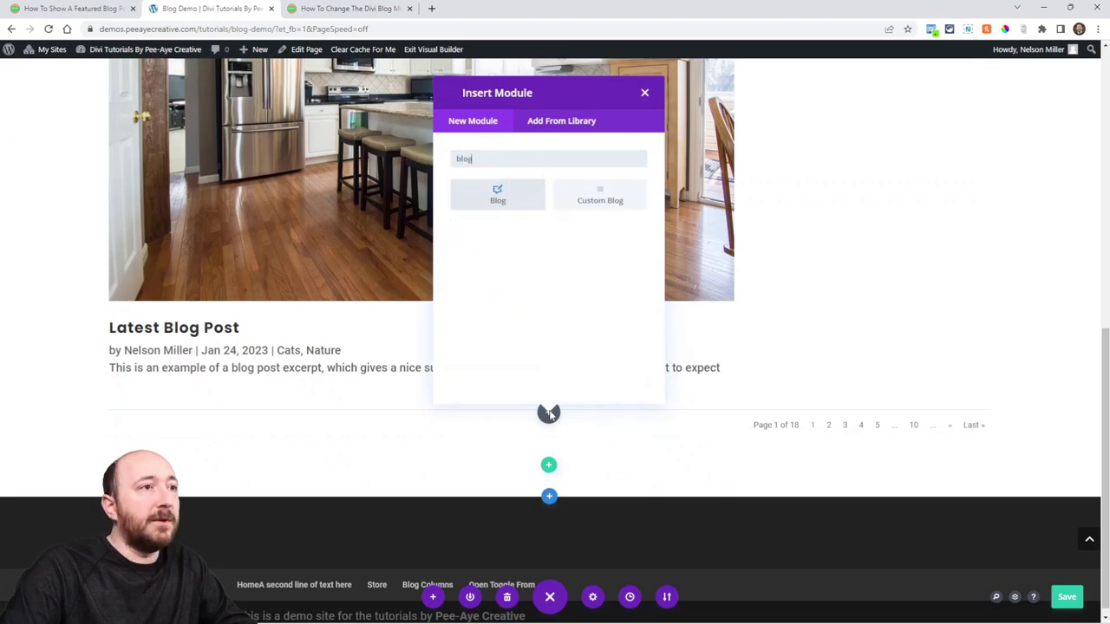
{"action": "left_click", "coordinate": [516, 199]}
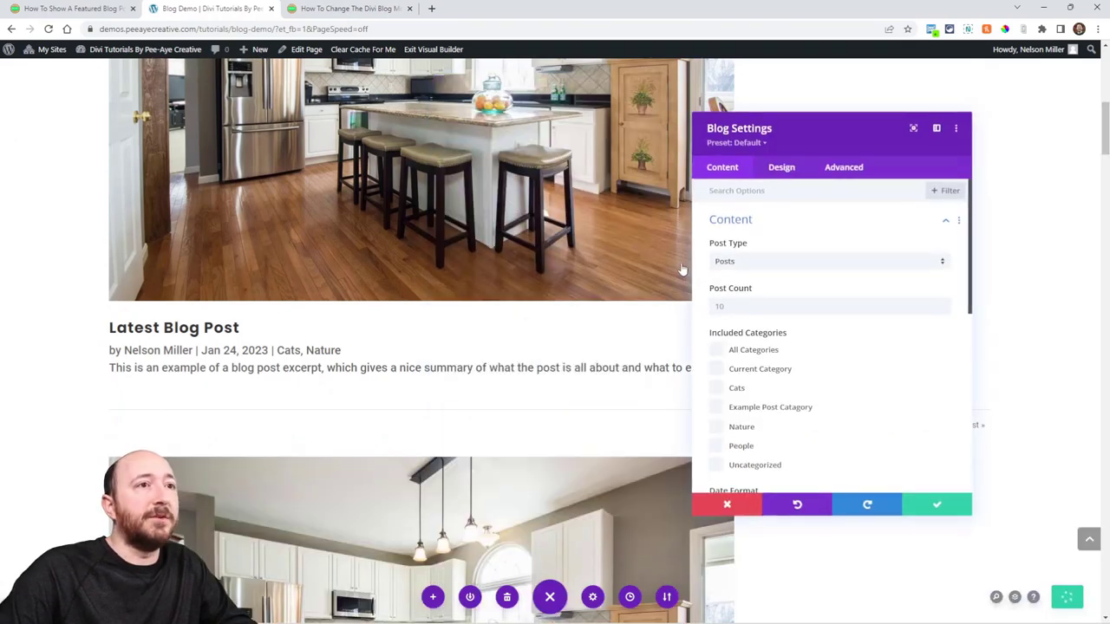
{"action": "left_click", "coordinate": [778, 170]}
{"action": "left_click", "coordinate": [743, 226]}
{"action": "left_click", "coordinate": [753, 272]}
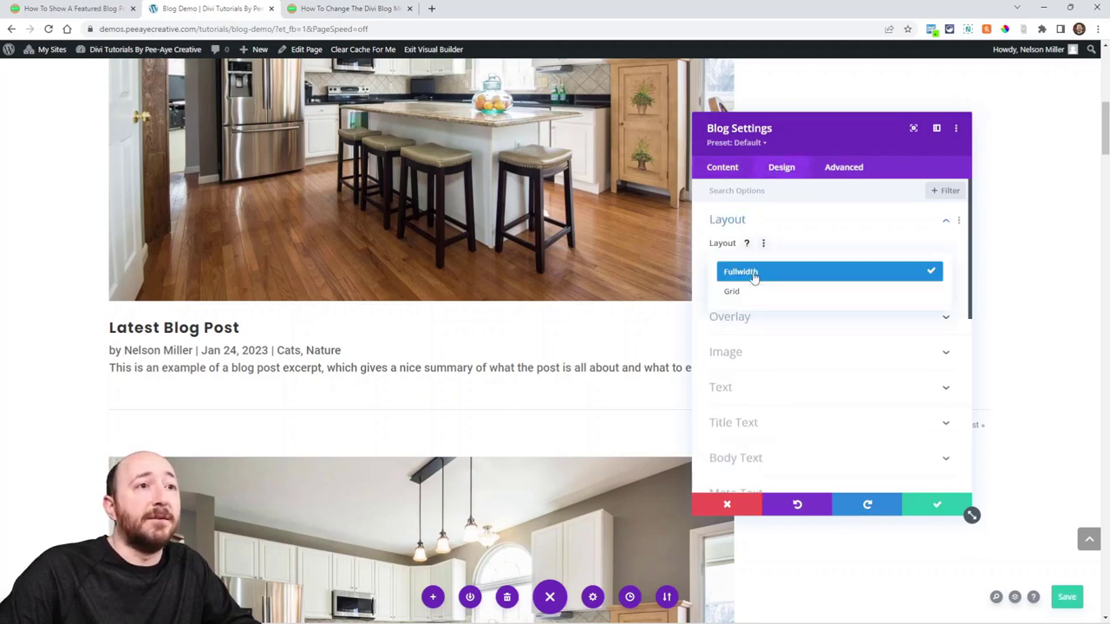
{"action": "left_click", "coordinate": [750, 293]}
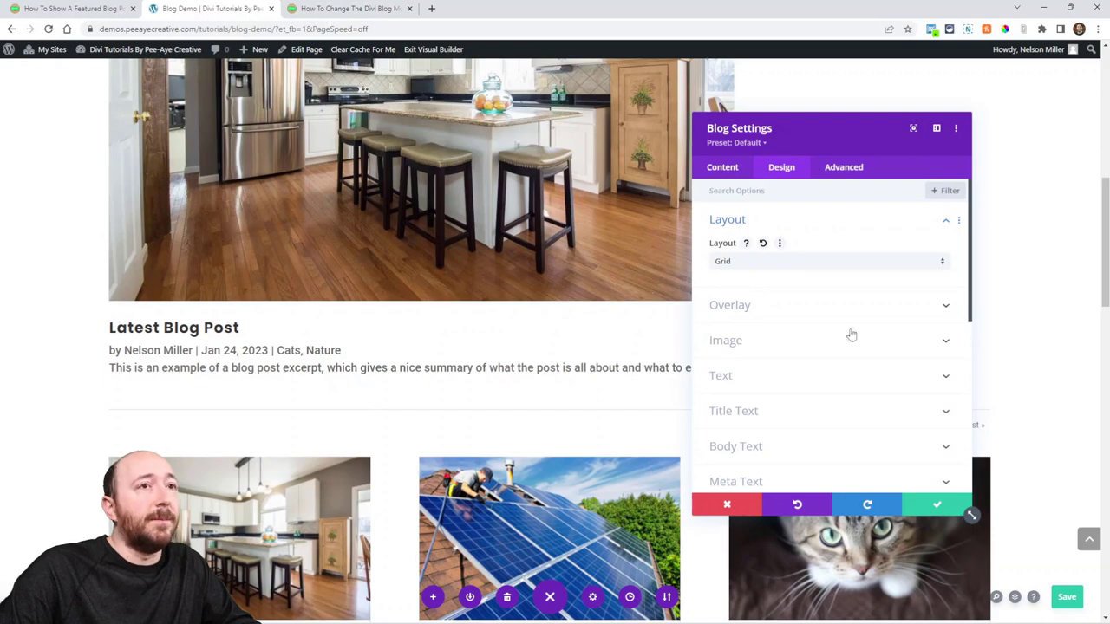
{"action": "left_click", "coordinate": [934, 507]}
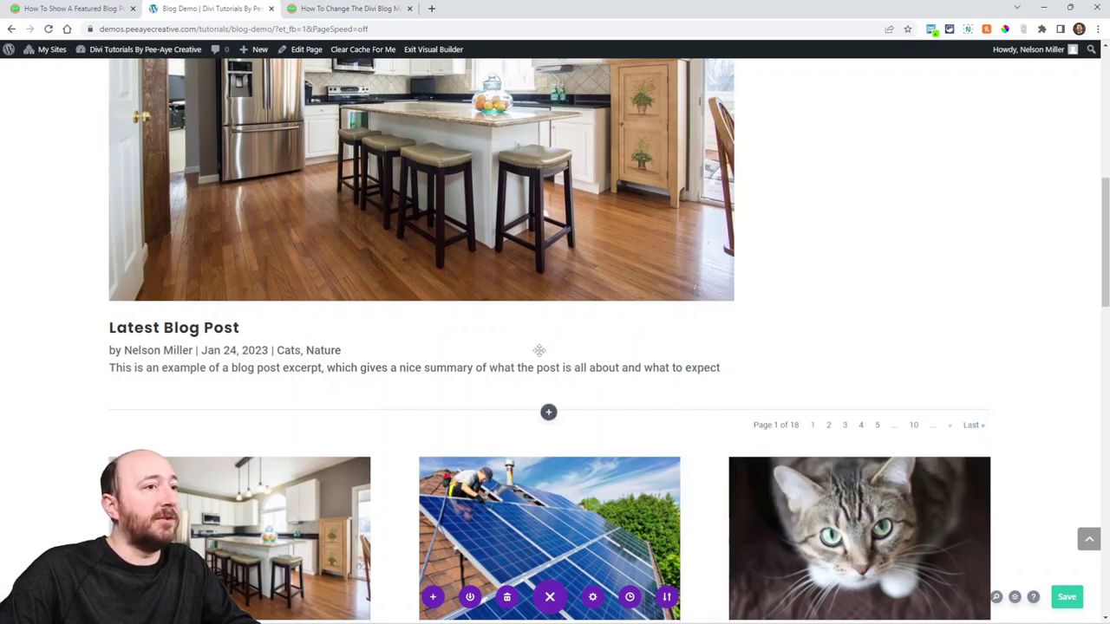
Turn off Show Pagination in the first Blog module's Elements settings and save.
{"action": "scroll", "coordinate": [524, 178], "scroll_direction": "up", "scroll_amount": 3}
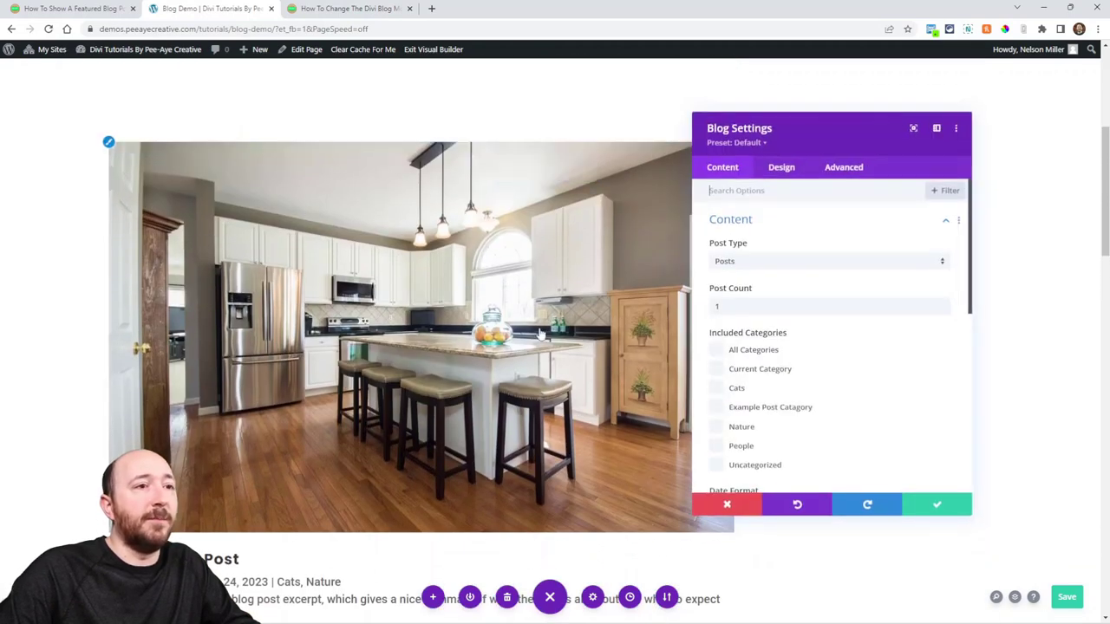
{"action": "scroll", "coordinate": [607, 261], "scroll_direction": "down", "scroll_amount": 2}
{"action": "scroll", "coordinate": [766, 373], "scroll_direction": "down", "scroll_amount": 5}
{"action": "scroll", "coordinate": [766, 373], "scroll_direction": "down", "scroll_amount": 2}
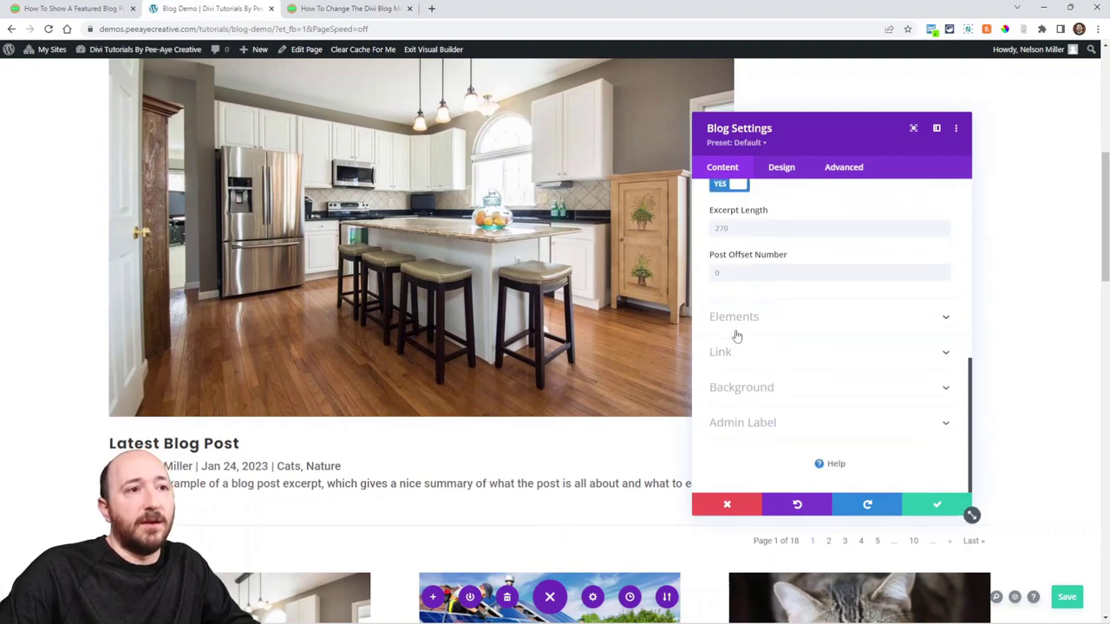
{"action": "left_click", "coordinate": [738, 319]}
{"action": "scroll", "coordinate": [763, 377], "scroll_direction": "down", "scroll_amount": 2}
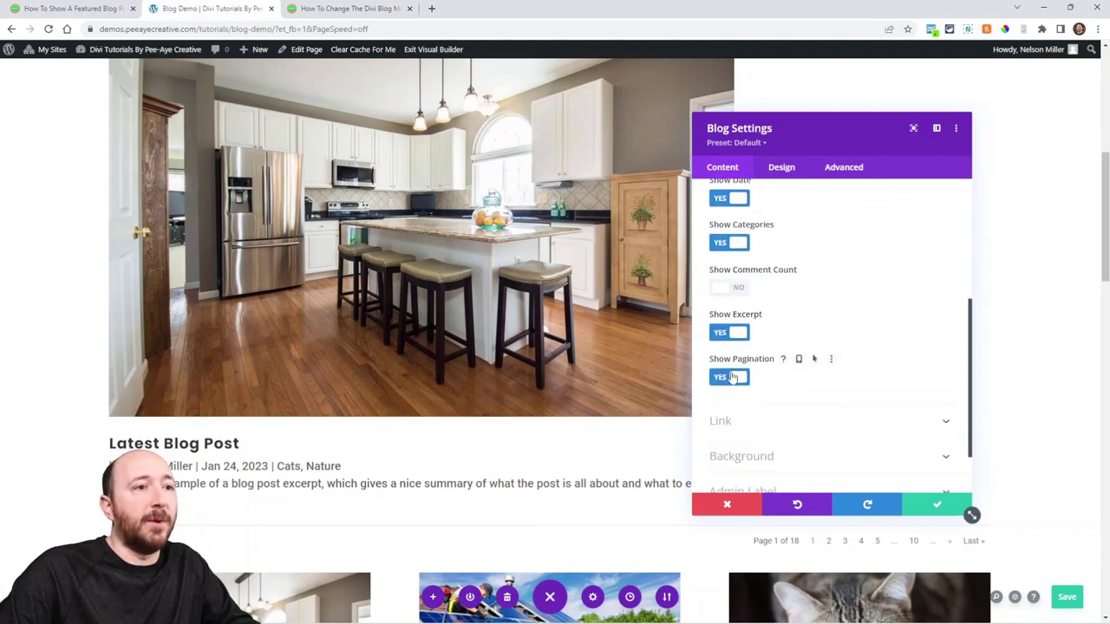
{"action": "left_click", "coordinate": [734, 377]}
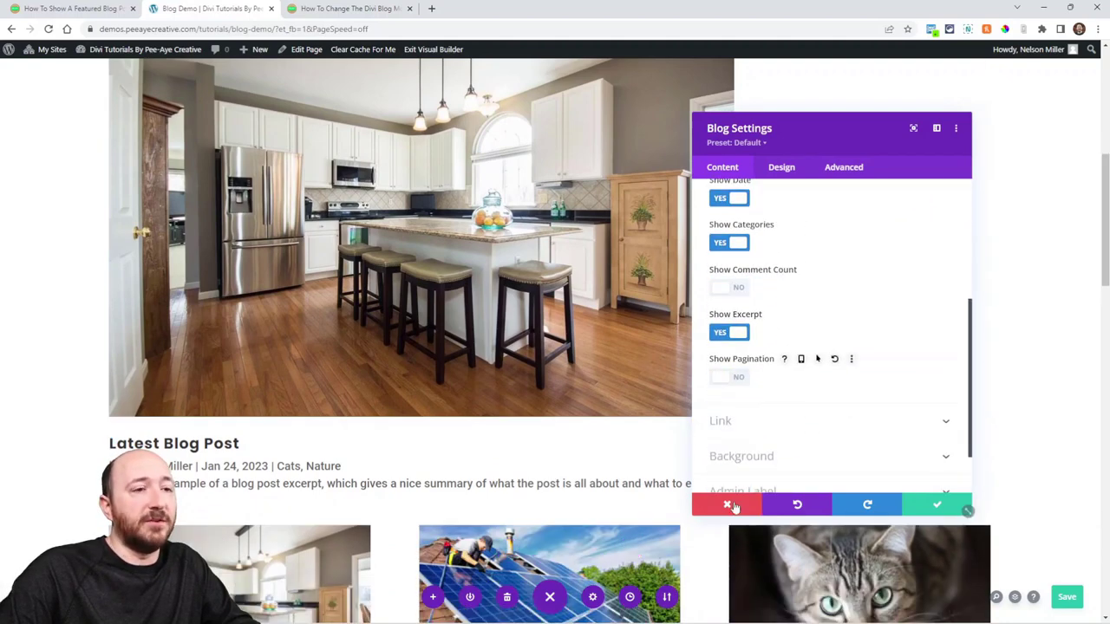
{"action": "left_click", "coordinate": [933, 506]}
{"action": "scroll", "coordinate": [547, 468], "scroll_direction": "down", "scroll_amount": 3}
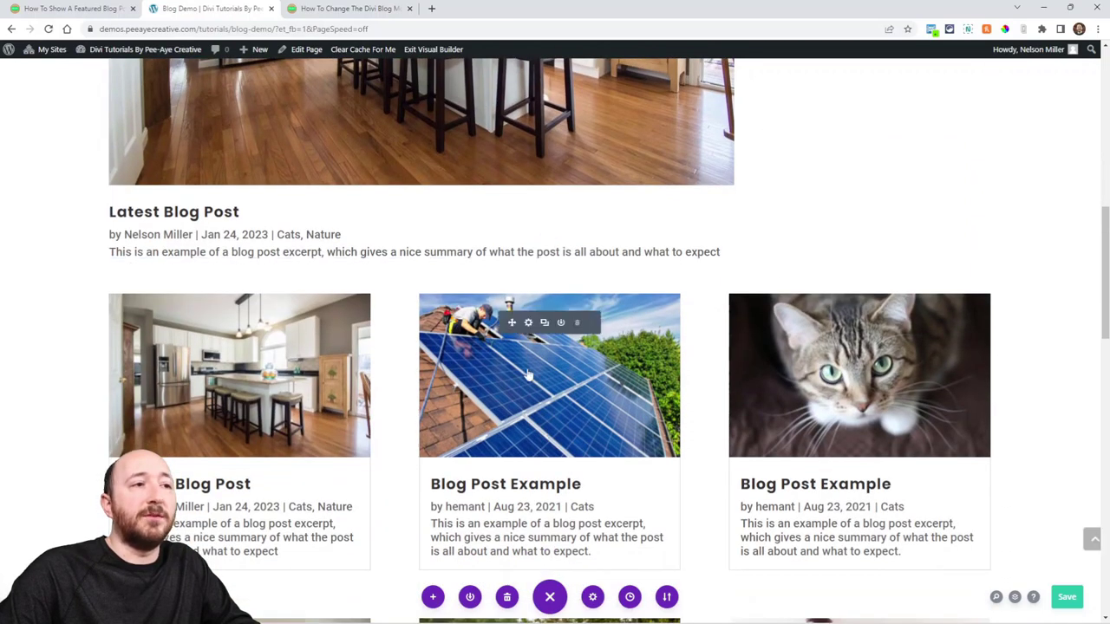
Scroll the demo page to compare the featured Latest Blog Post with the grid below.
{"action": "scroll", "coordinate": [550, 260], "scroll_direction": "up", "scroll_amount": 4}
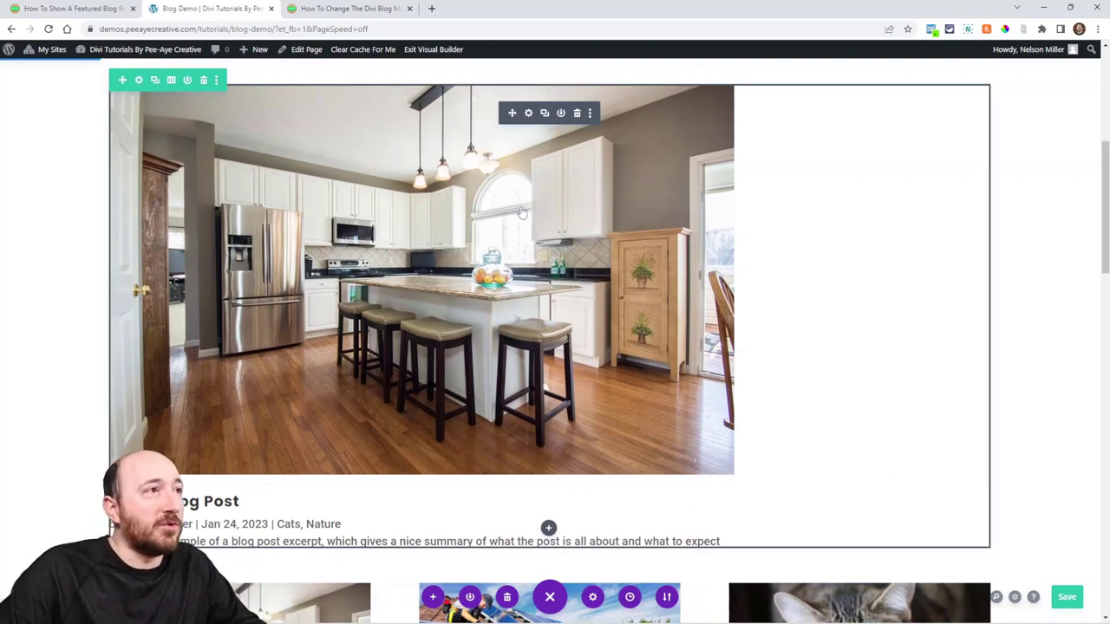
{"action": "scroll", "coordinate": [482, 215], "scroll_direction": "down", "scroll_amount": 3}
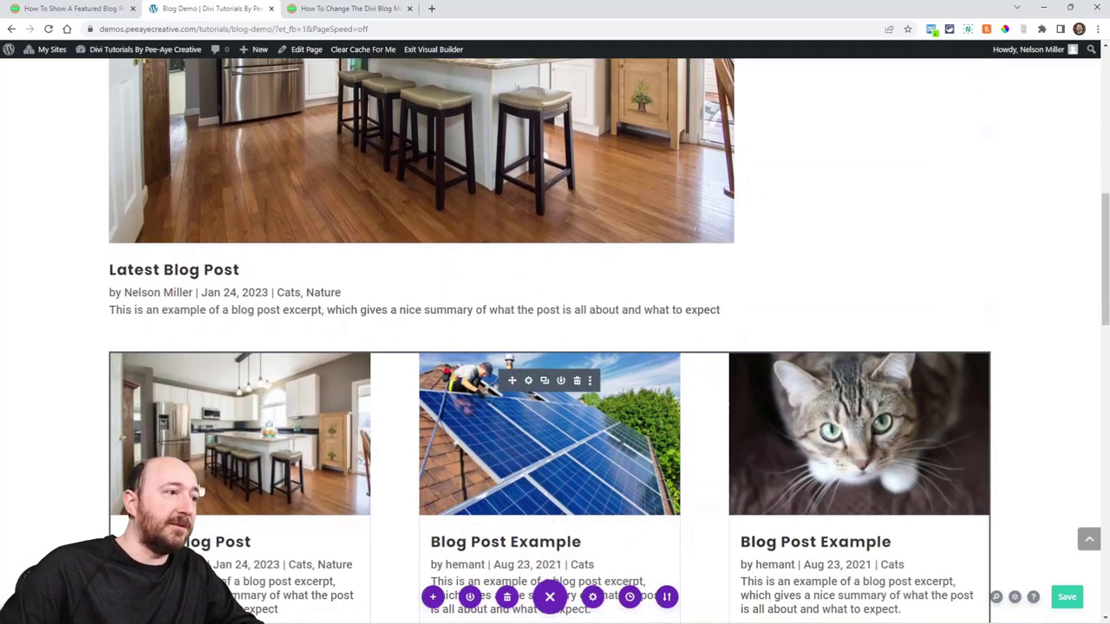
{"action": "scroll", "coordinate": [202, 493], "scroll_direction": "up", "scroll_amount": 2}
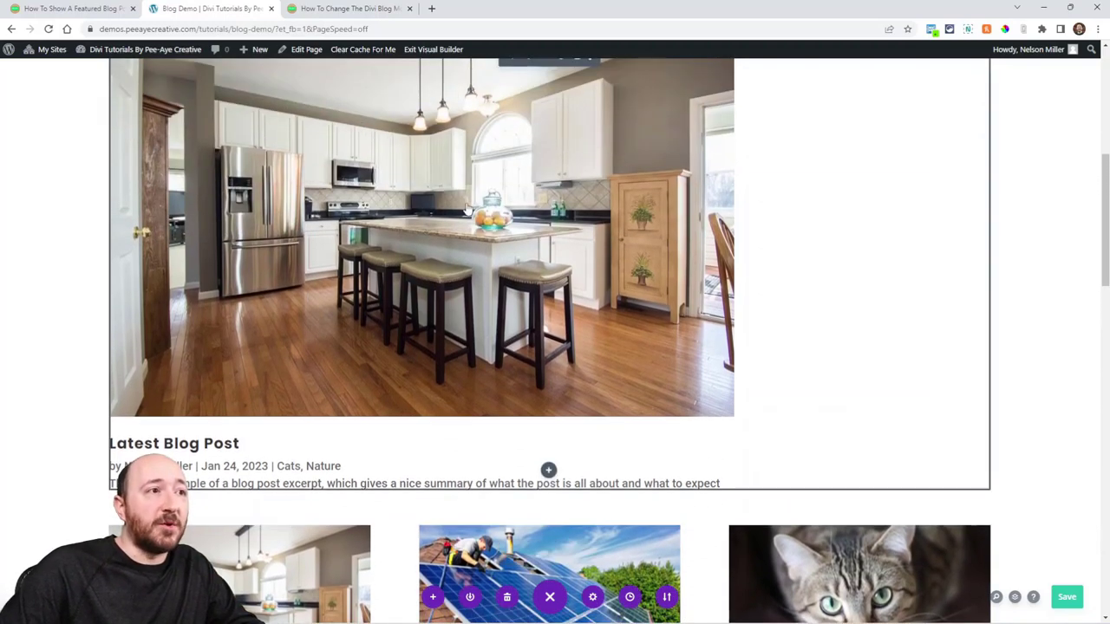
{"action": "scroll", "coordinate": [491, 222], "scroll_direction": "down", "scroll_amount": 2}
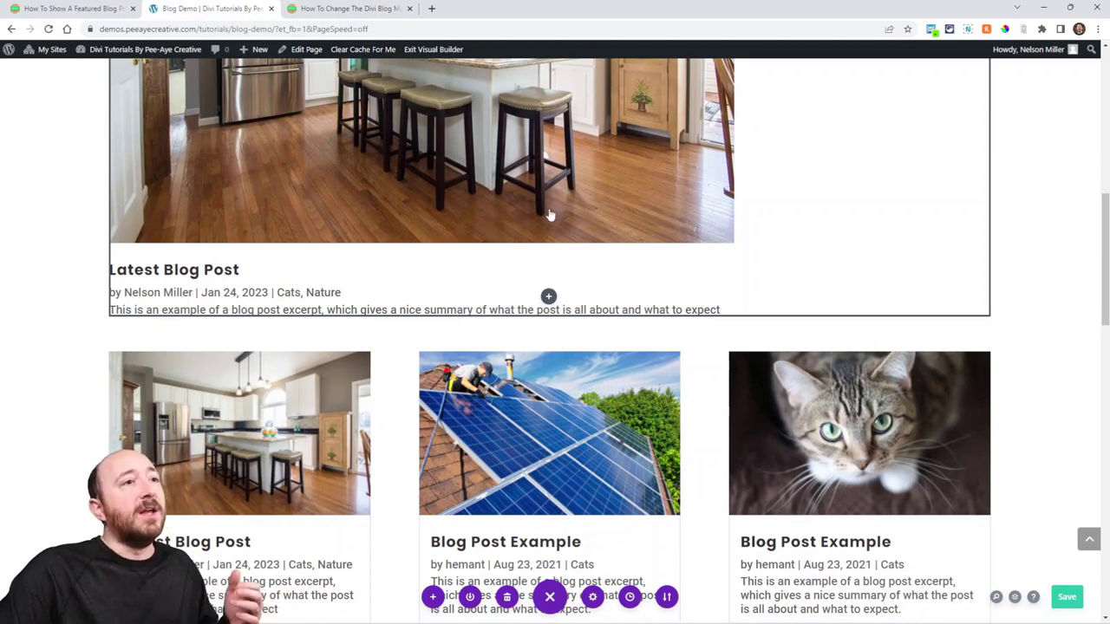
{"action": "scroll", "coordinate": [549, 214], "scroll_direction": "up", "scroll_amount": 2}
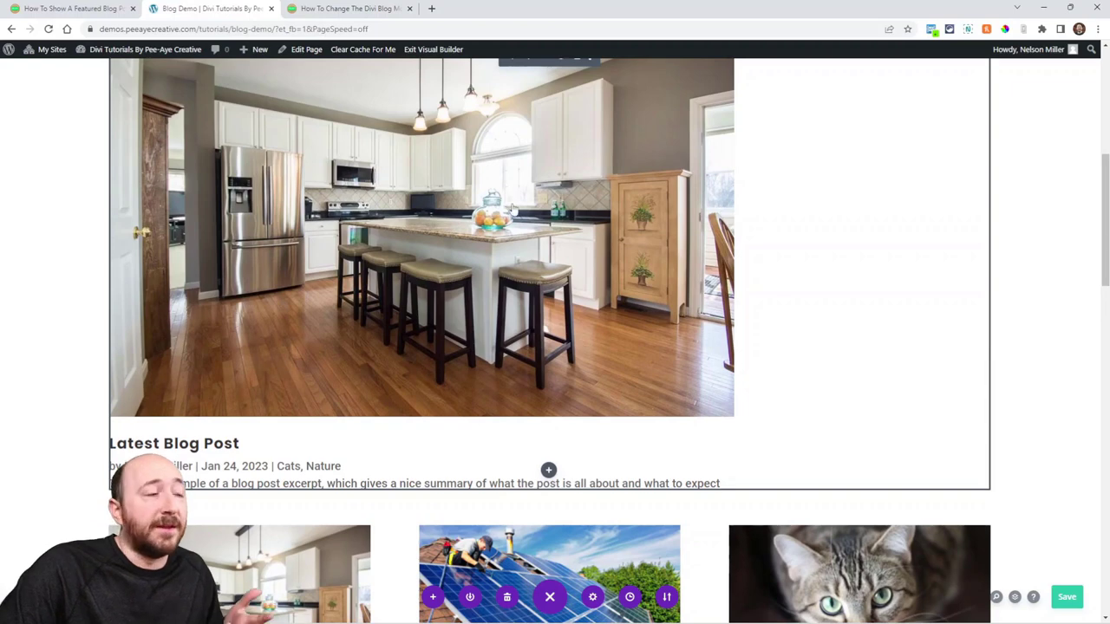
{"action": "scroll", "coordinate": [572, 228], "scroll_direction": "down", "scroll_amount": 3}
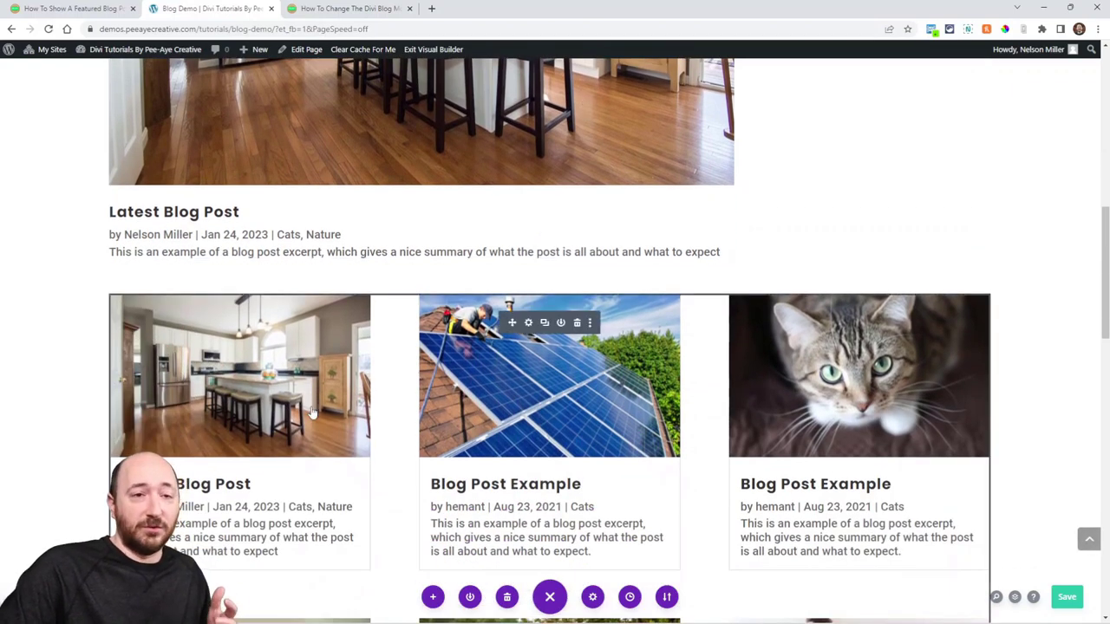
{"action": "scroll", "coordinate": [286, 364], "scroll_direction": "down", "scroll_amount": 2}
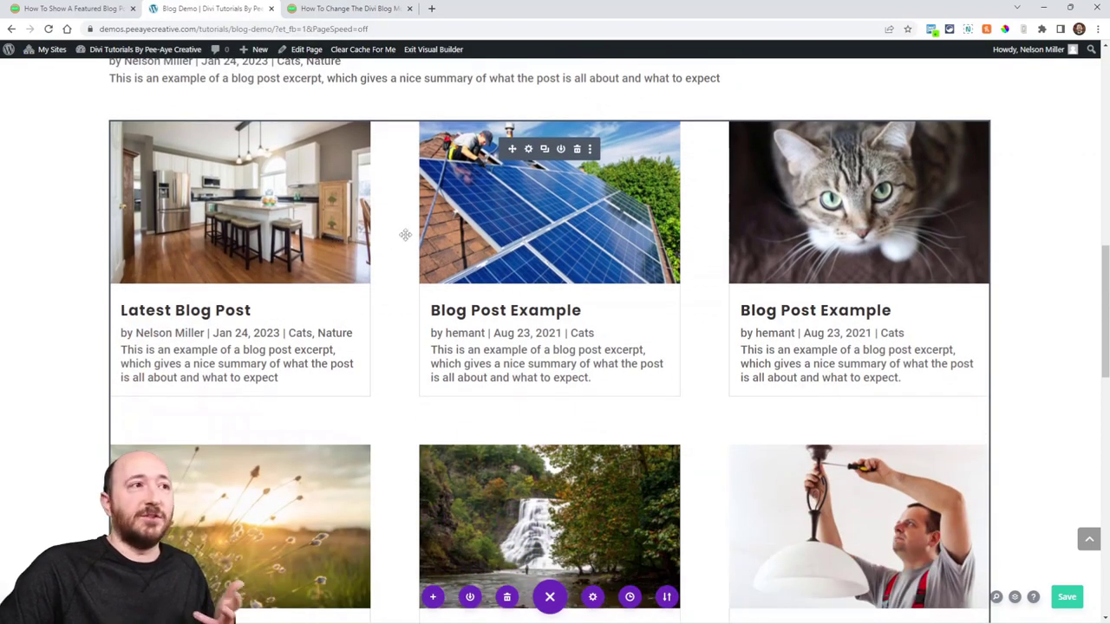
{"action": "scroll", "coordinate": [468, 251], "scroll_direction": "up", "scroll_amount": 1}
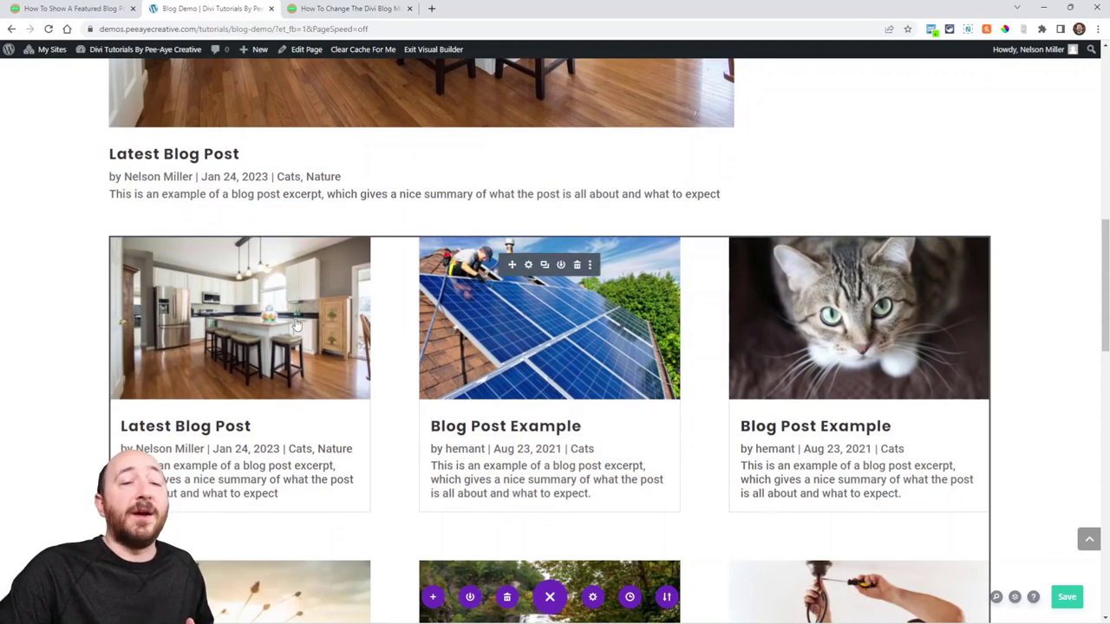
Read the tutorial's Method 1 Post Offset Number section, then return to the Blog Demo page.
{"action": "key", "text": "ctrl+shift+Tab"}
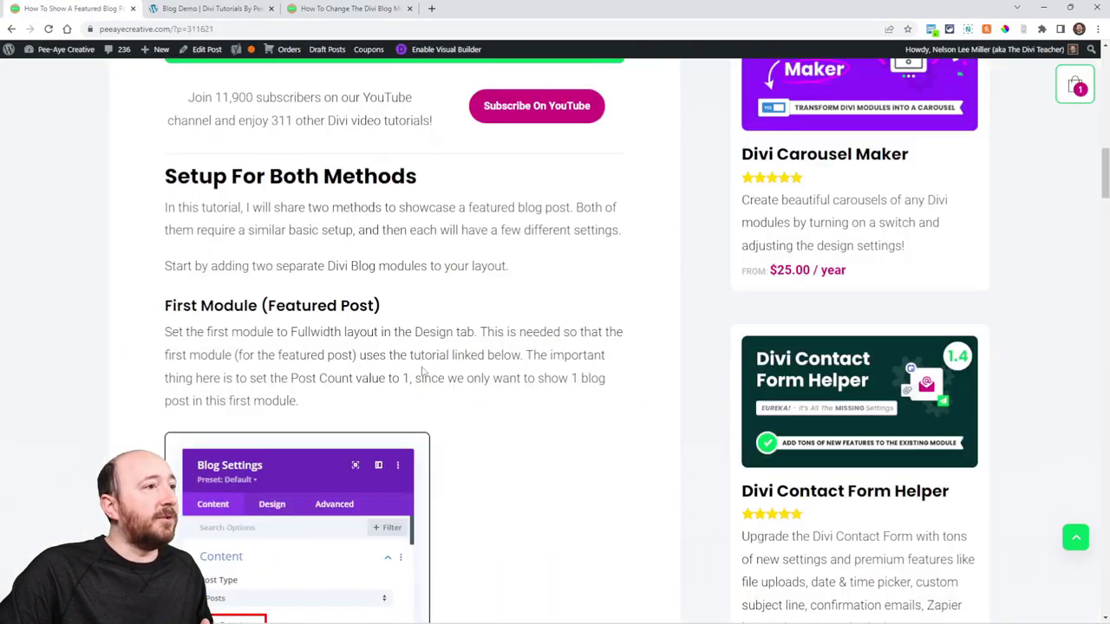
{"action": "scroll", "coordinate": [411, 354], "scroll_direction": "down", "scroll_amount": 3}
{"action": "scroll", "coordinate": [434, 339], "scroll_direction": "down", "scroll_amount": 3}
{"action": "scroll", "coordinate": [478, 317], "scroll_direction": "down", "scroll_amount": 5}
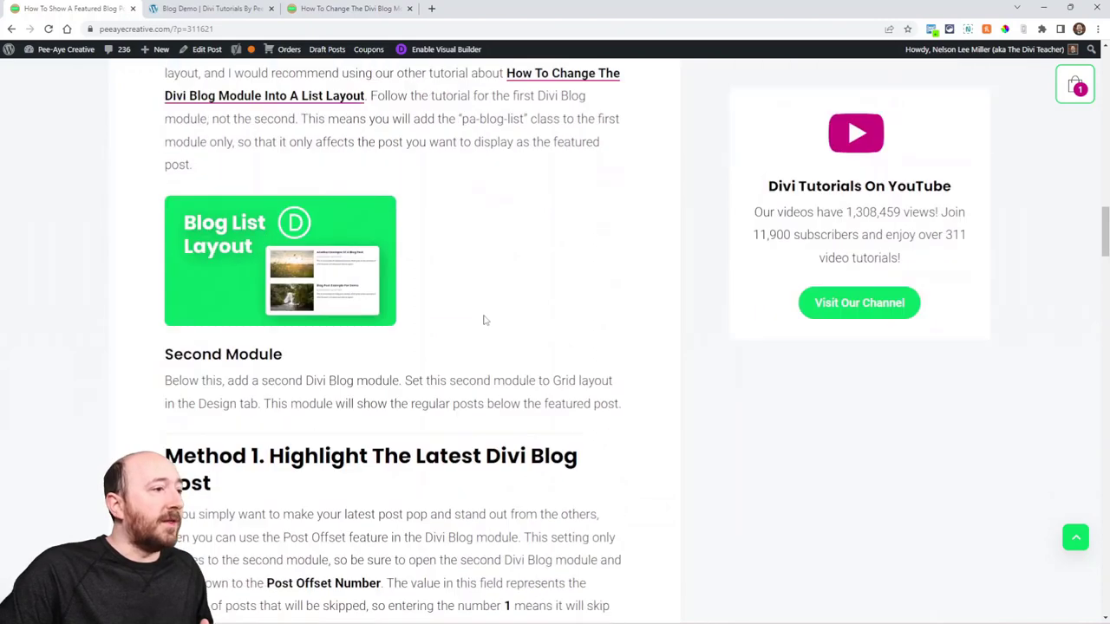
{"action": "scroll", "coordinate": [469, 336], "scroll_direction": "down", "scroll_amount": 3}
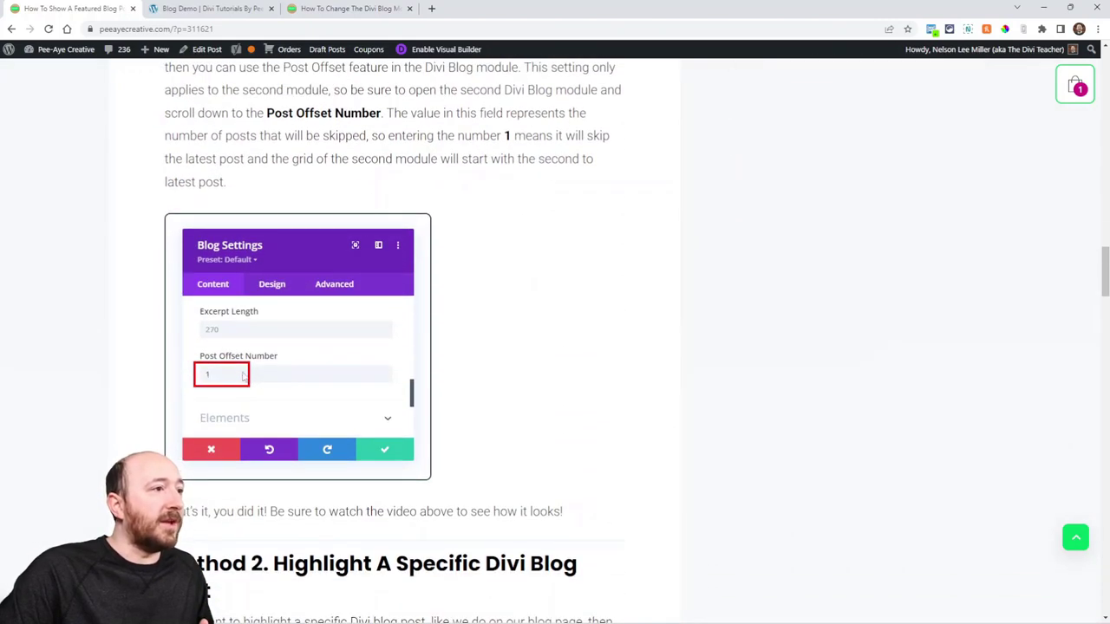
{"action": "scroll", "coordinate": [244, 375], "scroll_direction": "down", "scroll_amount": 1}
{"action": "scroll", "coordinate": [255, 372], "scroll_direction": "up", "scroll_amount": 1}
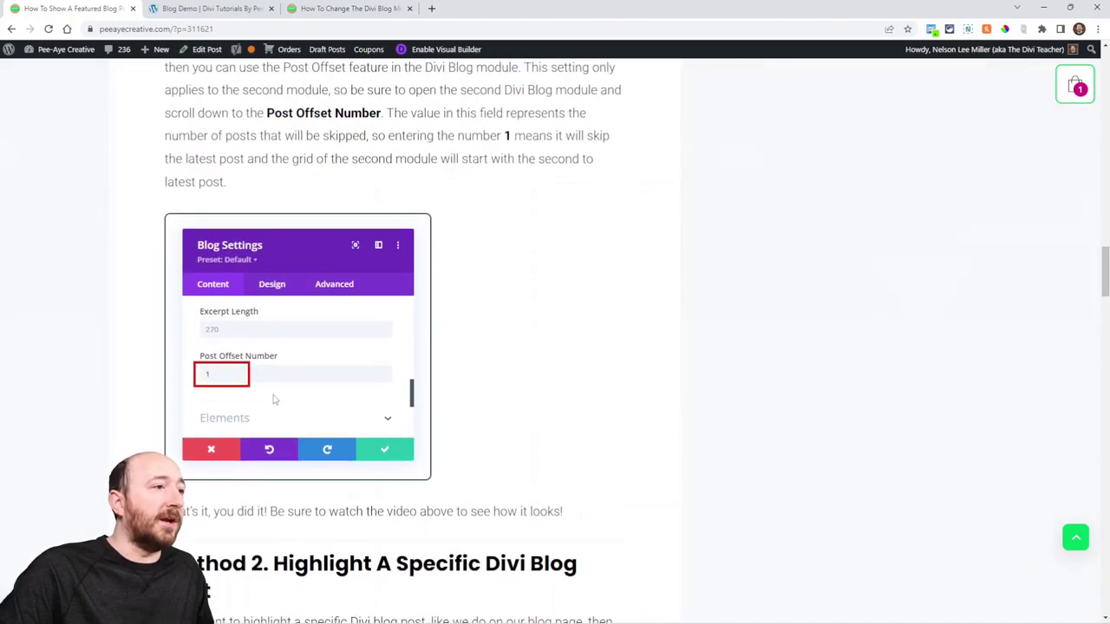
{"action": "scroll", "coordinate": [315, 386], "scroll_direction": "down", "scroll_amount": 2}
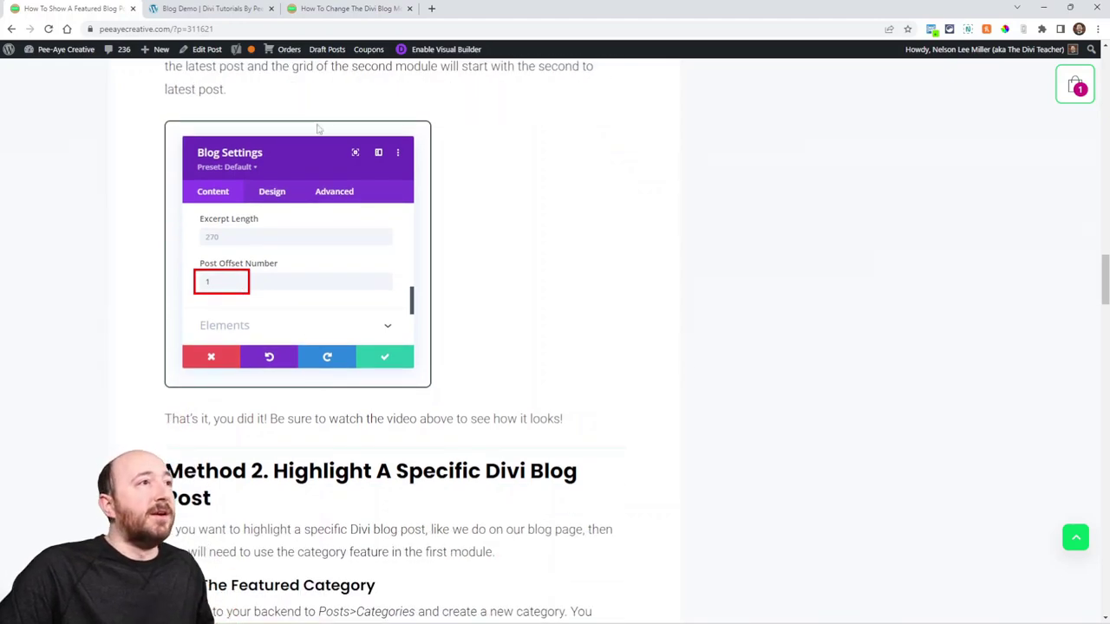
{"action": "left_click", "coordinate": [221, 8]}
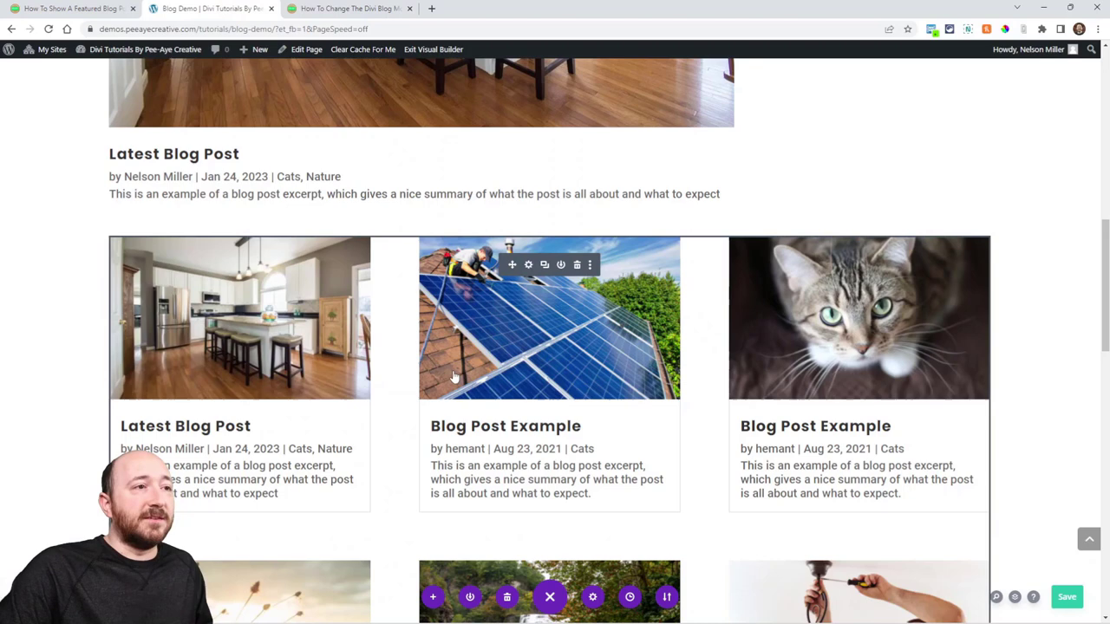
Set the grid Blog module's Post Offset Number to 1 and save it.
{"action": "left_click", "coordinate": [528, 265]}
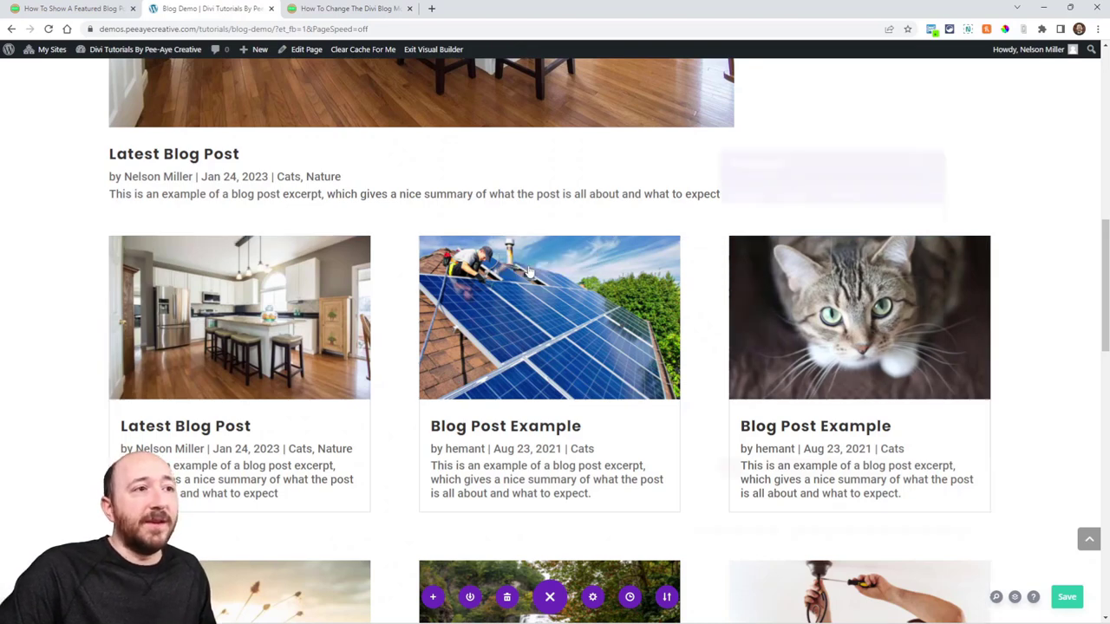
{"action": "scroll", "coordinate": [796, 350], "scroll_direction": "down", "scroll_amount": 1}
{"action": "scroll", "coordinate": [796, 350], "scroll_direction": "down", "scroll_amount": 4}
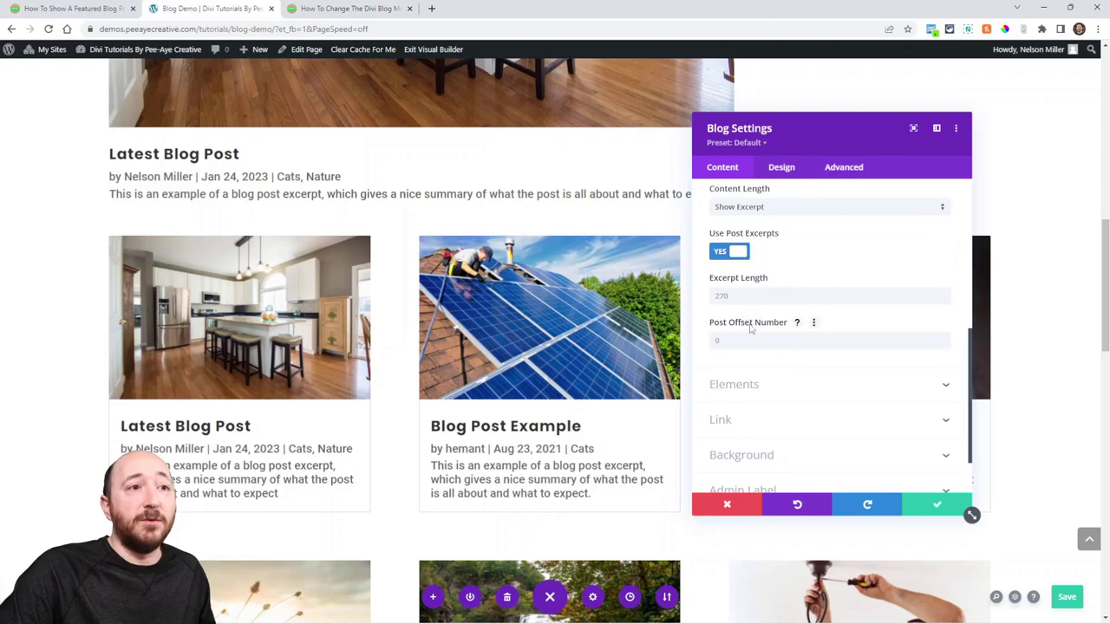
{"action": "left_click", "coordinate": [738, 341]}
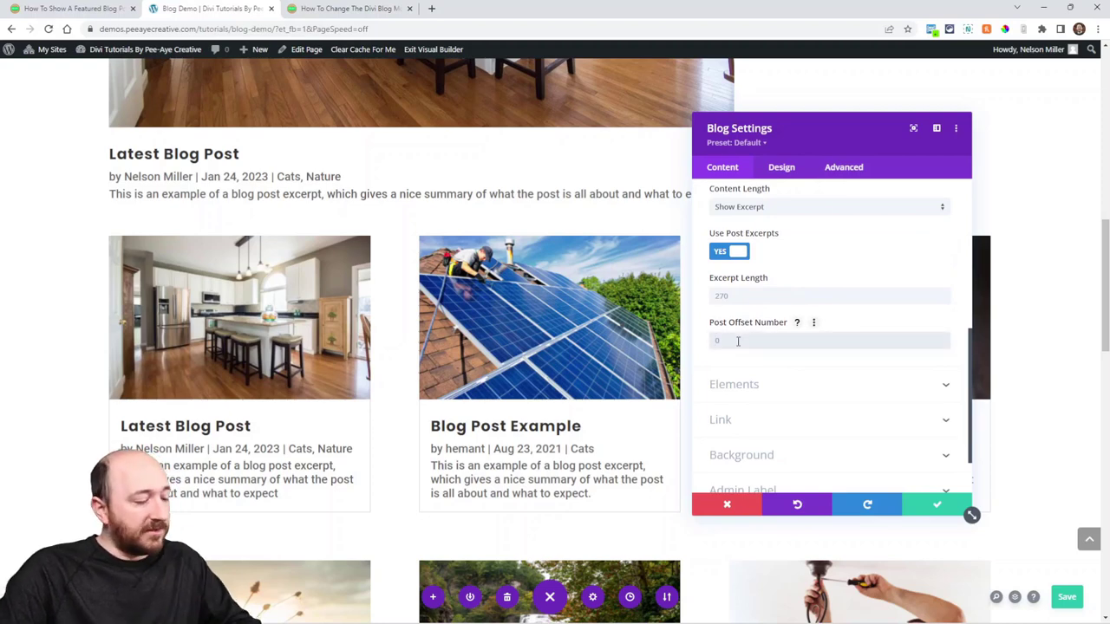
{"action": "type", "text": "1"}
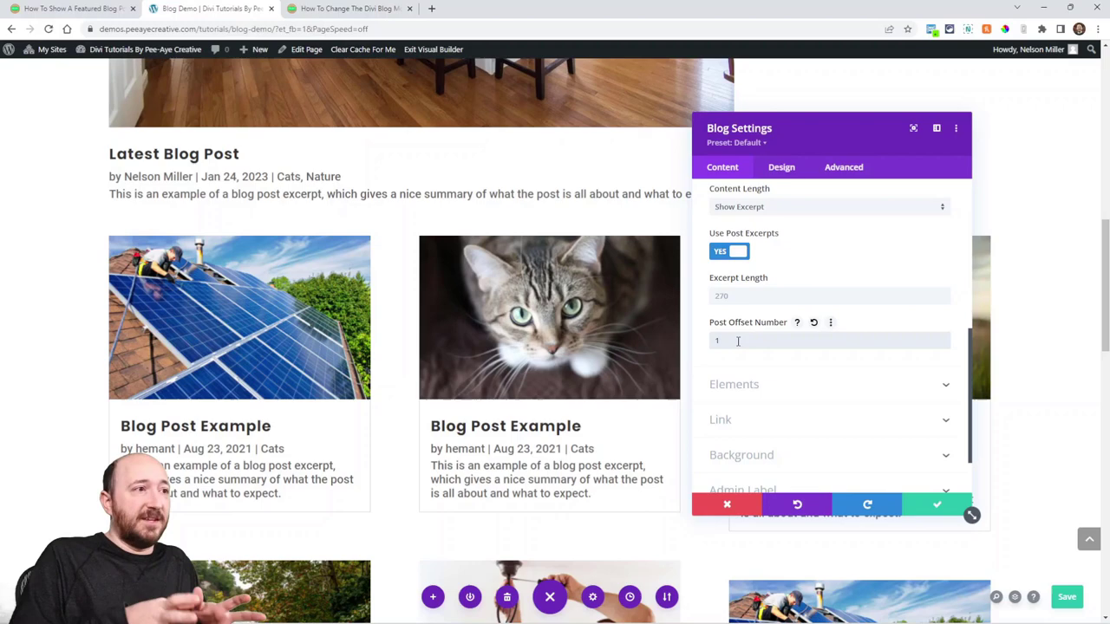
{"action": "left_click_drag", "start_coordinate": [814, 142], "coordinate": [872, 148]}
{"action": "scroll", "coordinate": [556, 301], "scroll_direction": "up", "scroll_amount": 2}
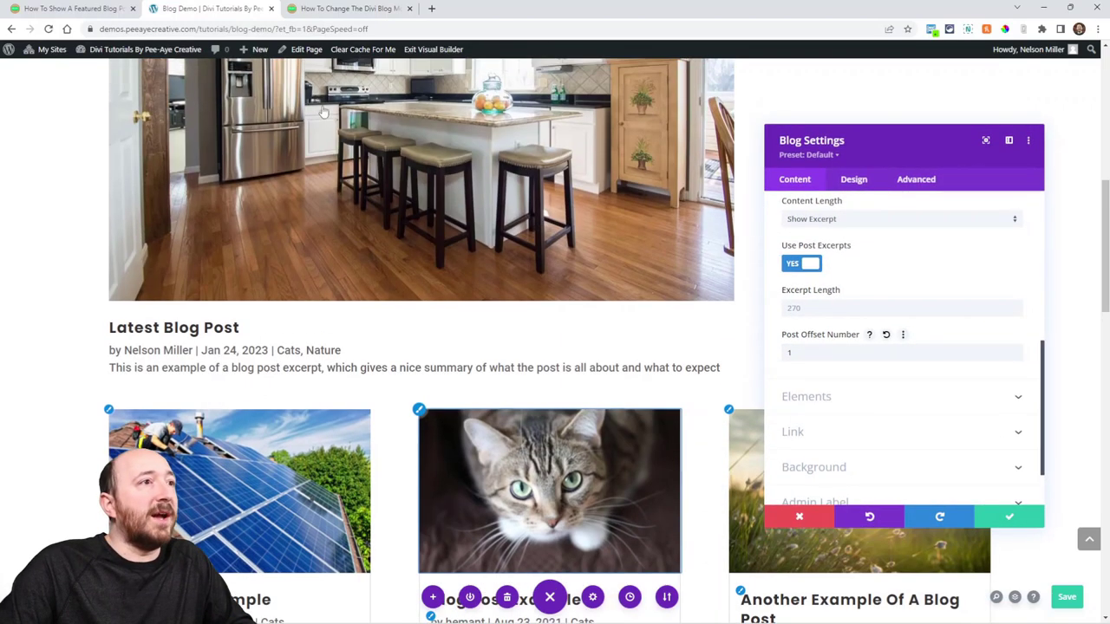
{"action": "scroll", "coordinate": [369, 143], "scroll_direction": "down", "scroll_amount": 1}
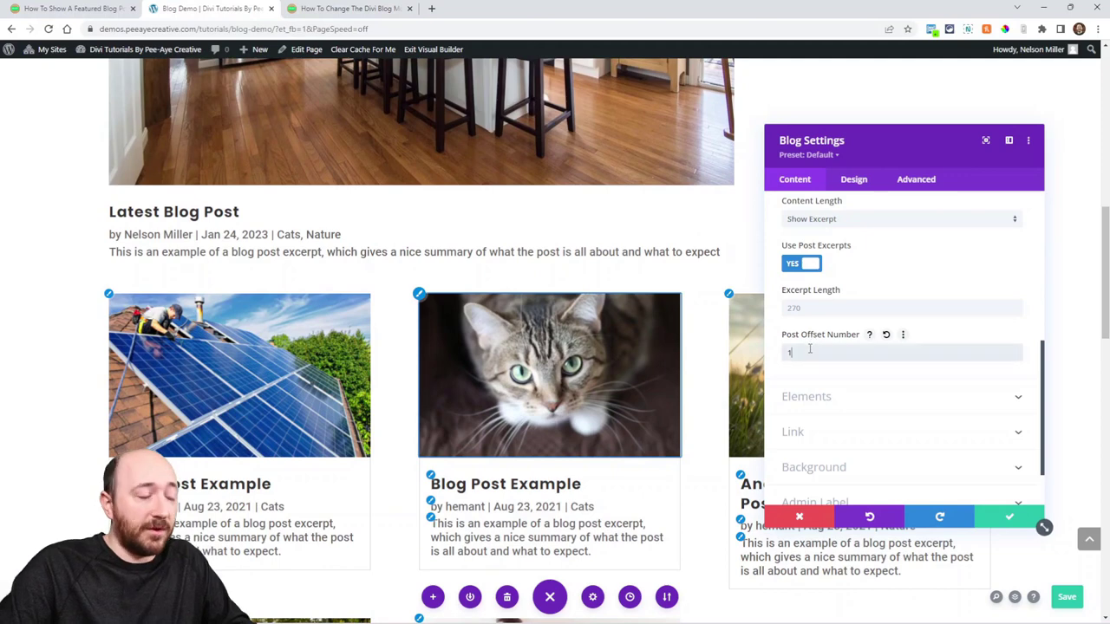
{"action": "key", "text": "BackSpace"}
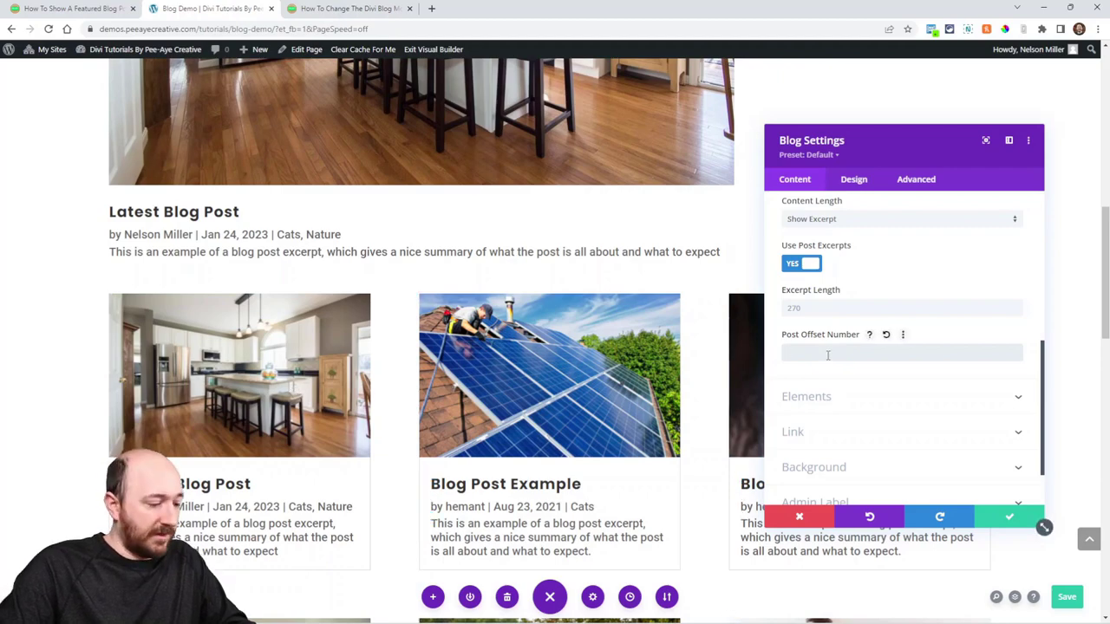
{"action": "left_click_drag", "start_coordinate": [930, 147], "coordinate": [915, 115]}
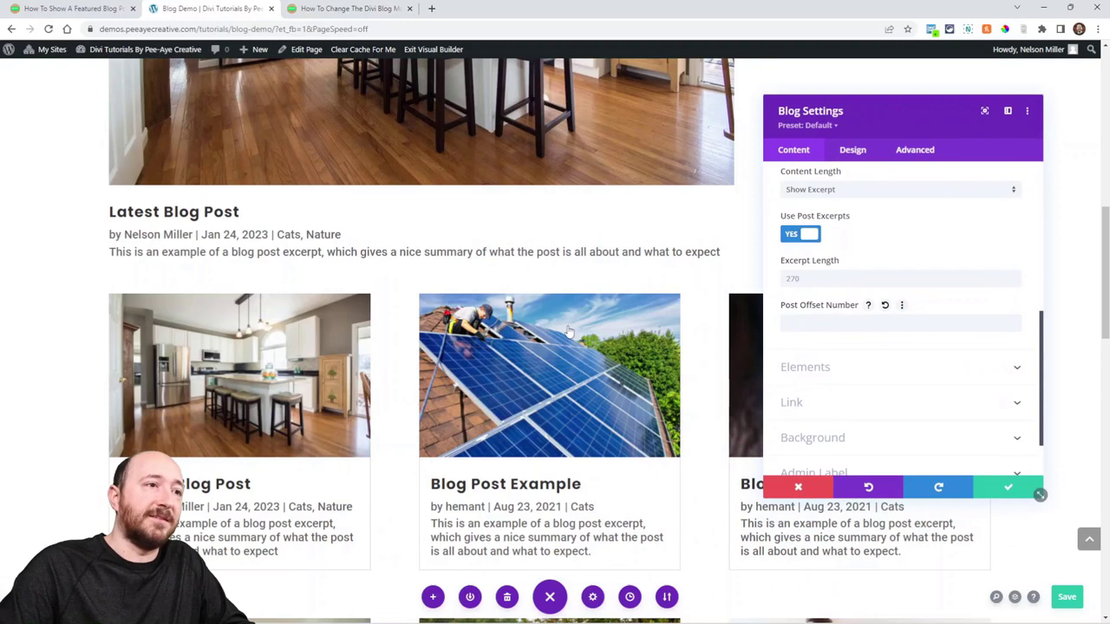
{"action": "left_click", "coordinate": [807, 325]}
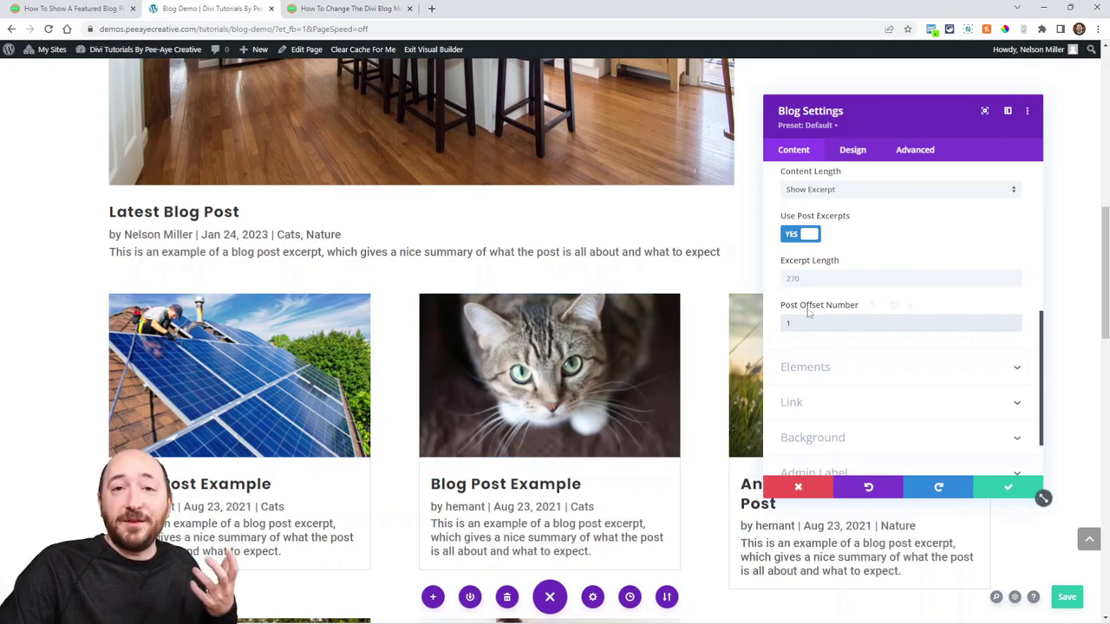
{"action": "left_click", "coordinate": [1002, 489]}
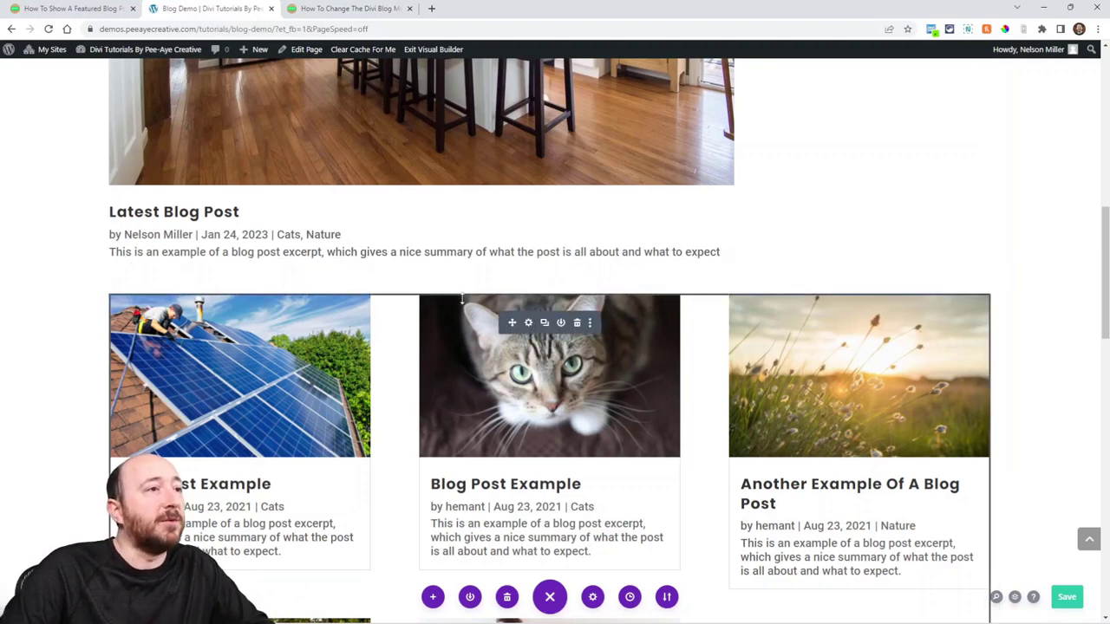
Reset the grid module's Post Offset Number back to 0 and save.
{"action": "scroll", "coordinate": [463, 299], "scroll_direction": "up", "scroll_amount": 2}
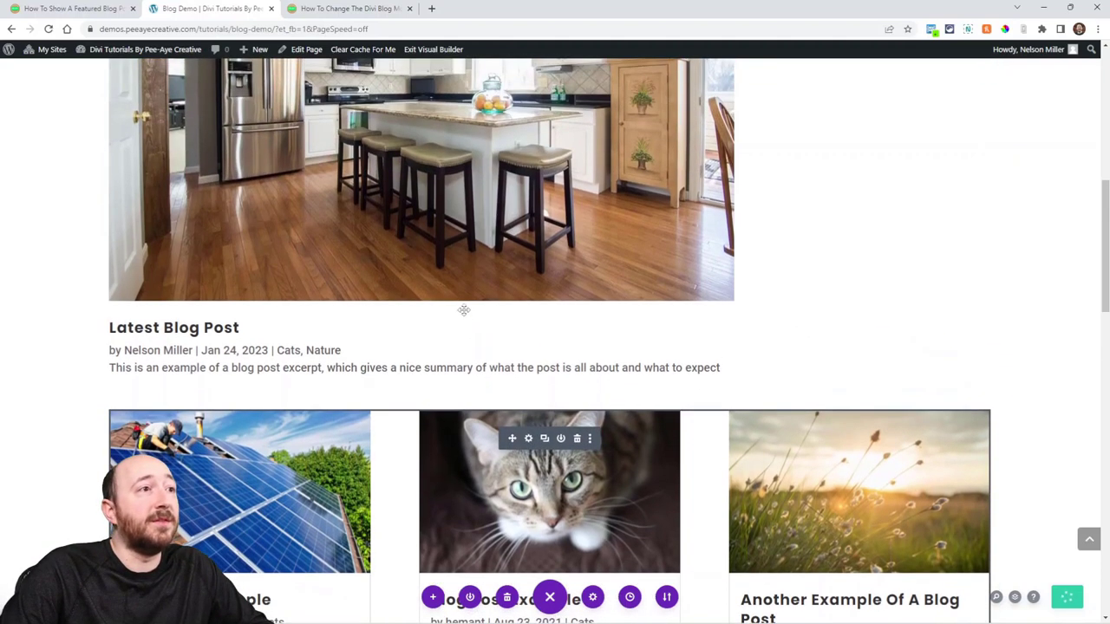
{"action": "scroll", "coordinate": [464, 310], "scroll_direction": "up", "scroll_amount": 1}
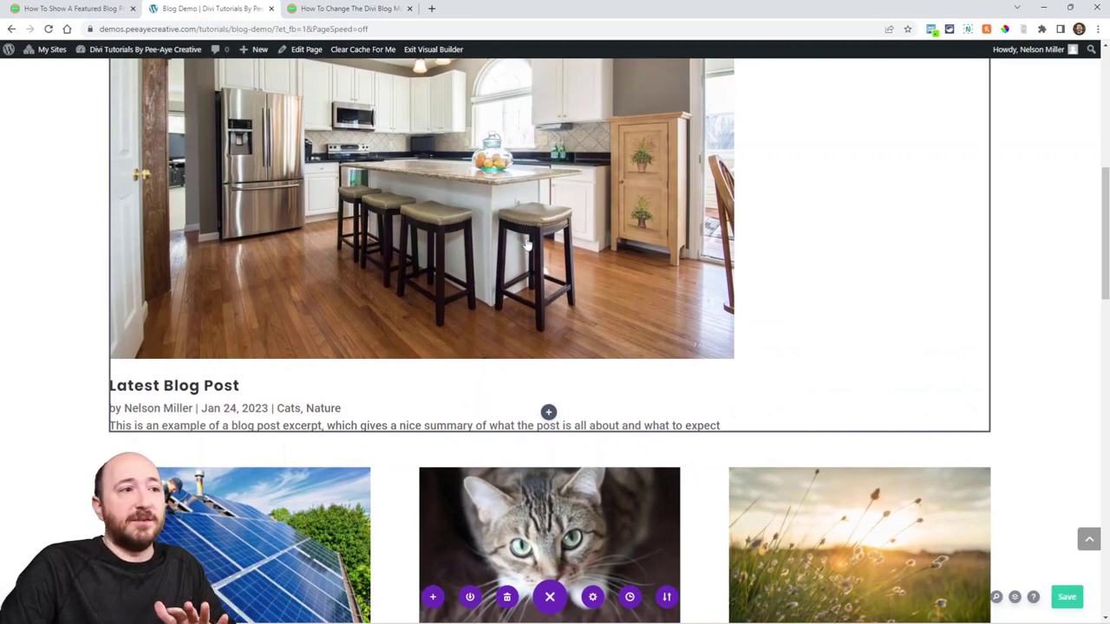
{"action": "scroll", "coordinate": [527, 246], "scroll_direction": "down", "scroll_amount": 3}
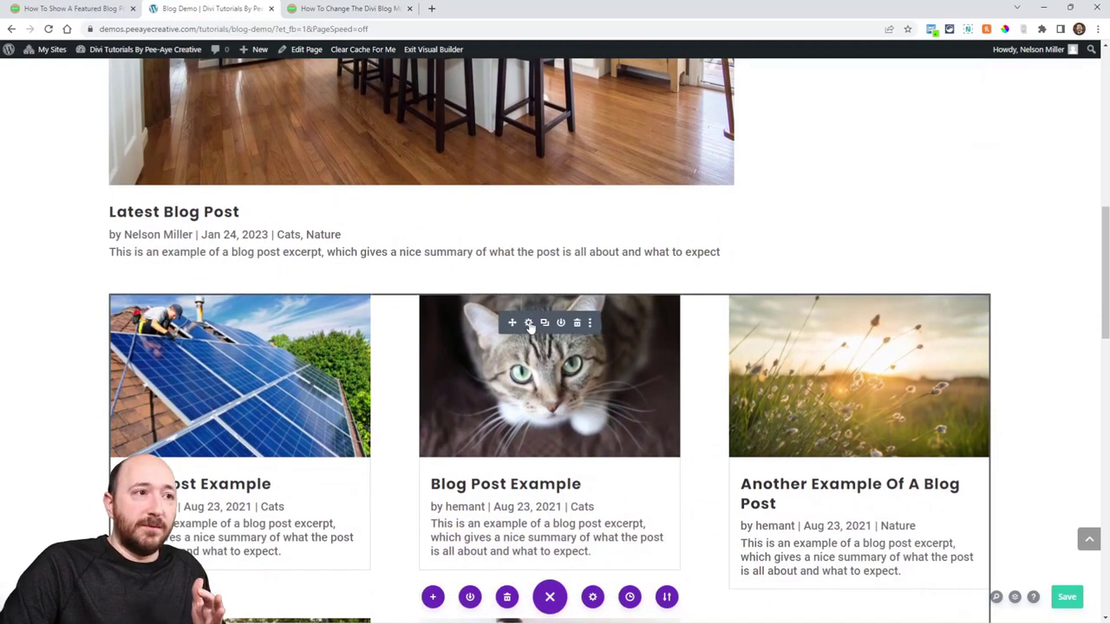
{"action": "left_click", "coordinate": [529, 322]}
{"action": "scroll", "coordinate": [845, 369], "scroll_direction": "down", "scroll_amount": 2}
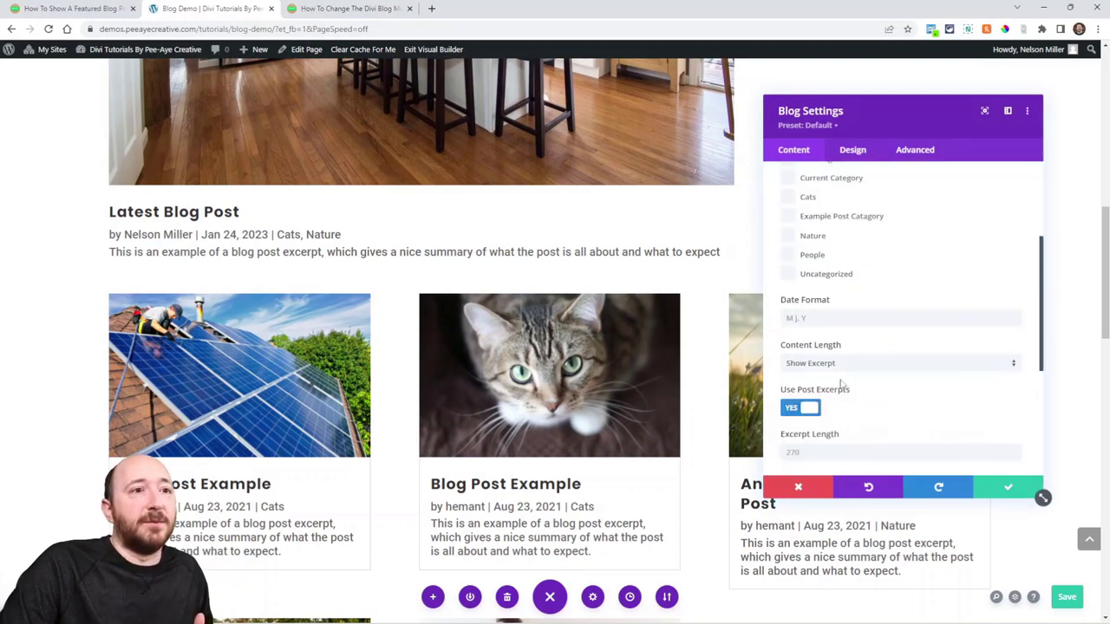
{"action": "scroll", "coordinate": [841, 399], "scroll_direction": "down", "scroll_amount": 1}
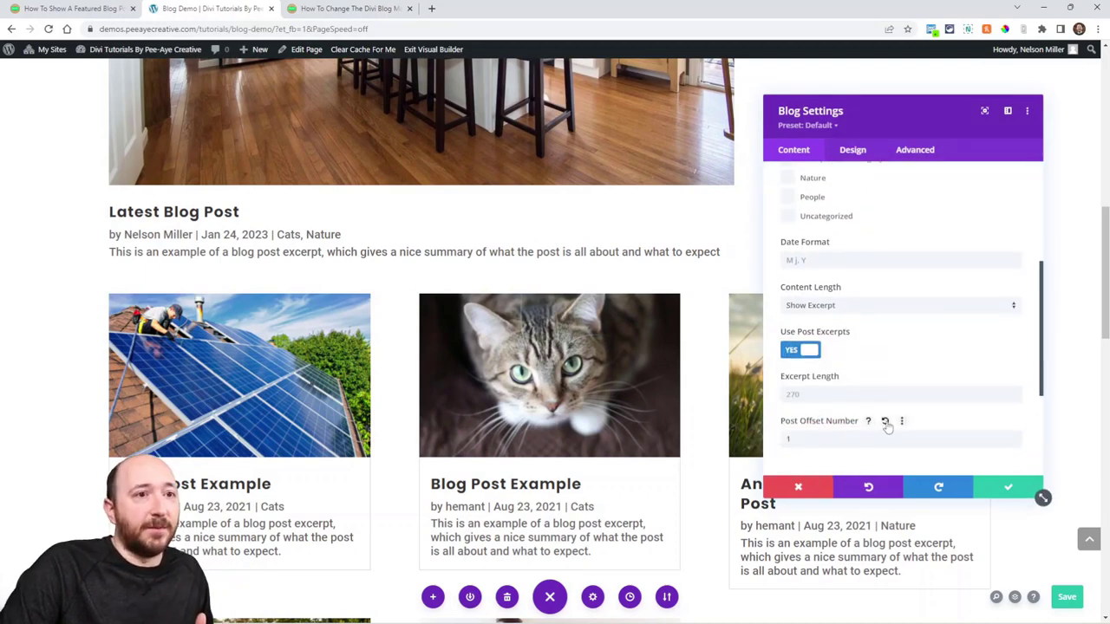
{"action": "left_click", "coordinate": [884, 421]}
{"action": "left_click", "coordinate": [987, 487]}
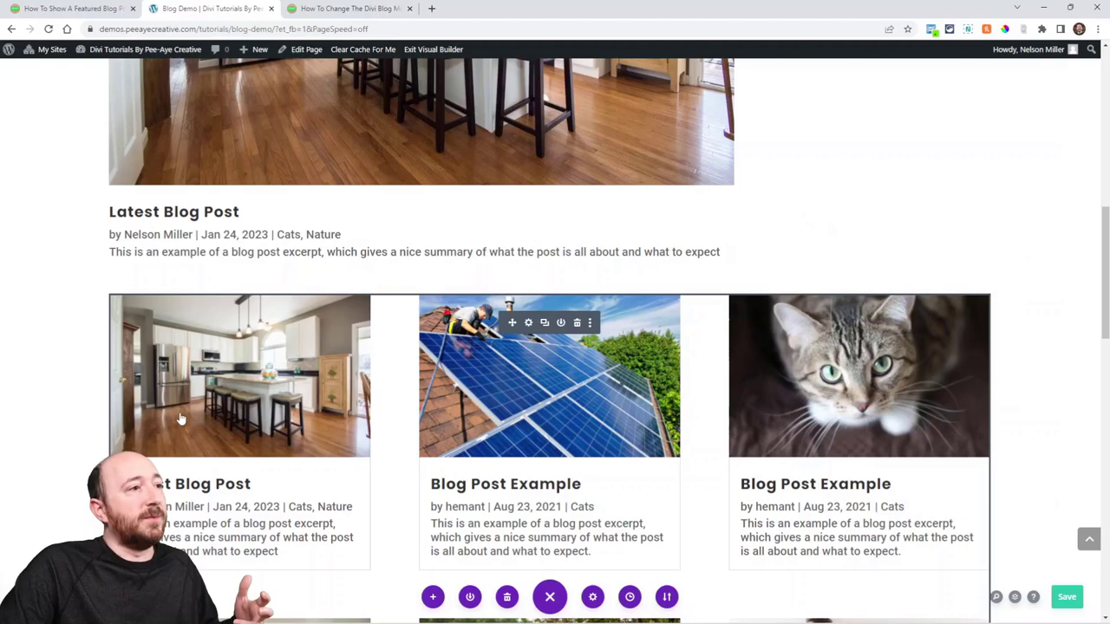
Bring up the top Blog module's content settings, scrolled toward Included Categories.
{"action": "scroll", "coordinate": [351, 425], "scroll_direction": "up", "scroll_amount": 3}
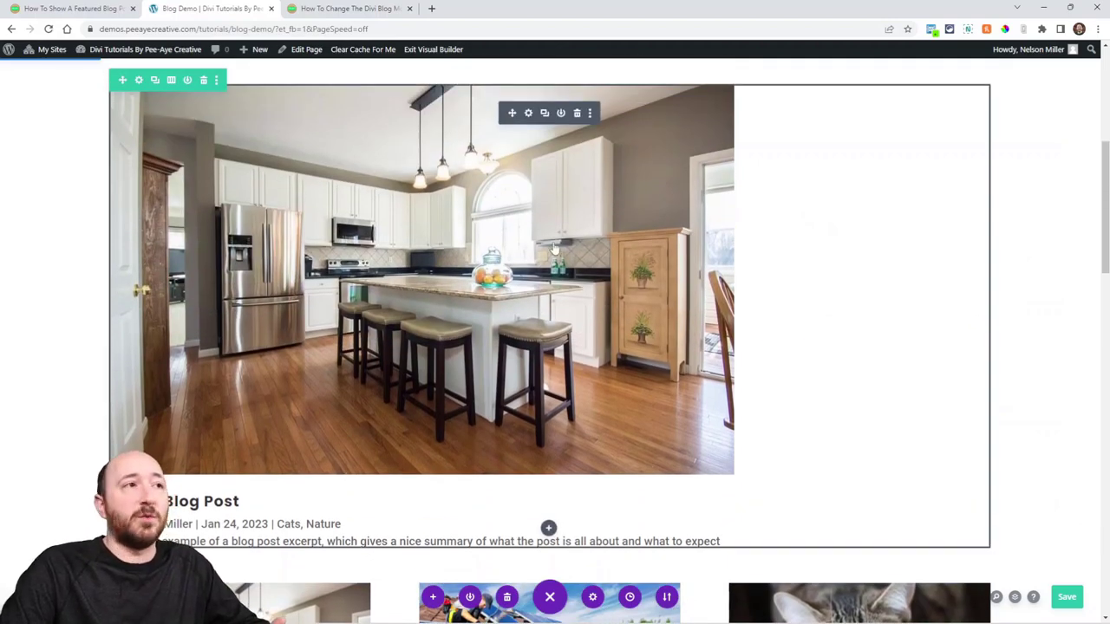
{"action": "left_click", "coordinate": [529, 114]}
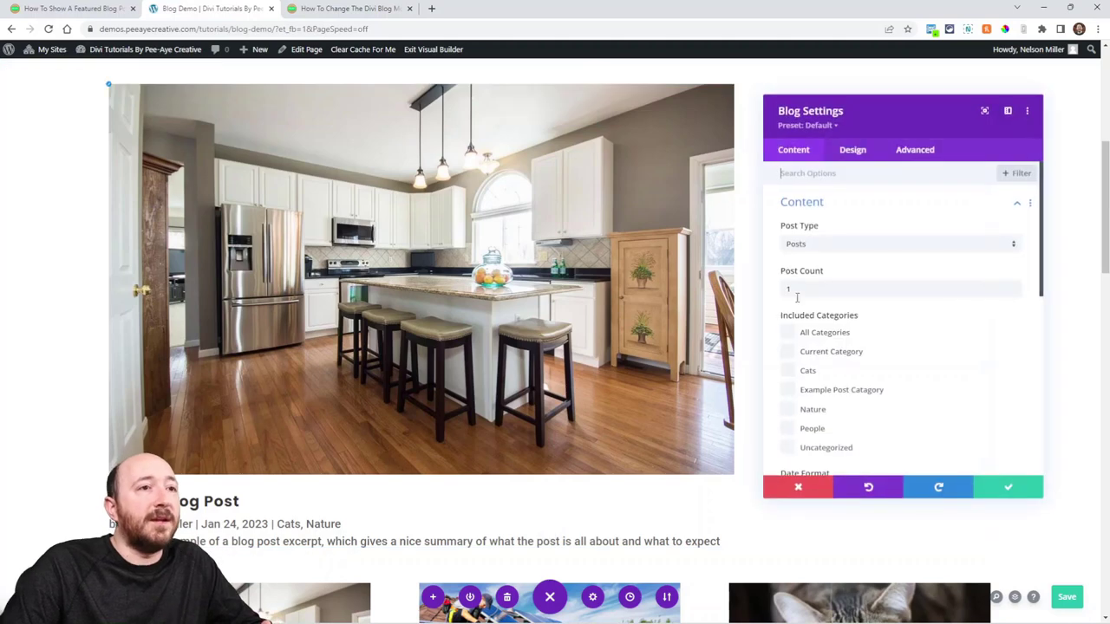
{"action": "scroll", "coordinate": [868, 346], "scroll_direction": "down", "scroll_amount": 5}
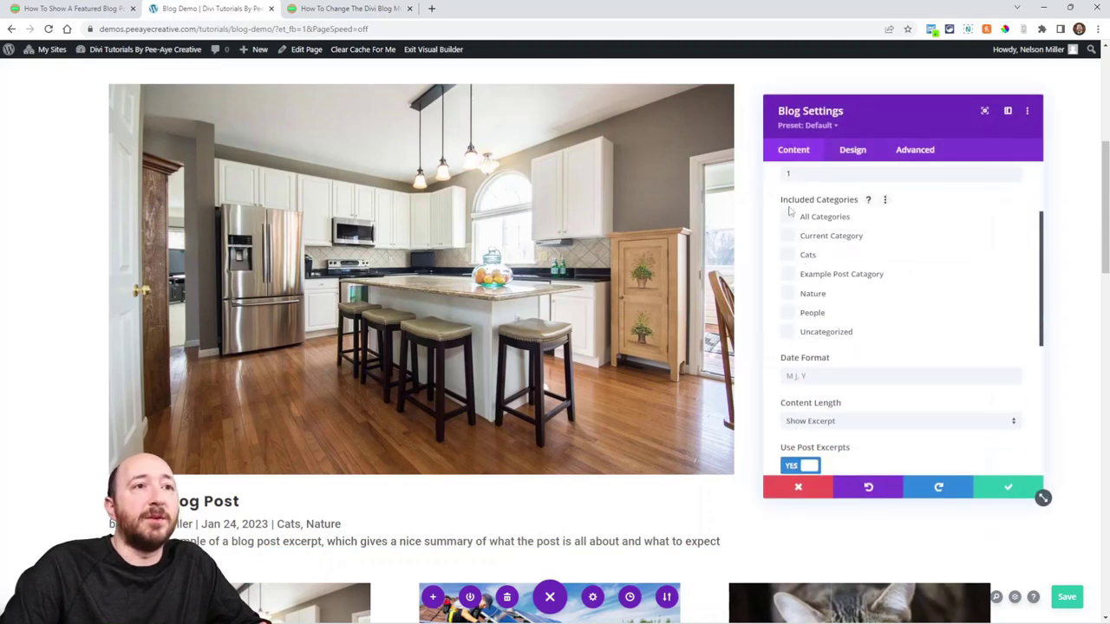
Save the blog module and bring up the WordPress dashboard in a new tab.
{"action": "left_click", "coordinate": [997, 487]}
{"action": "mouse_move", "coordinate": [133, 58]}
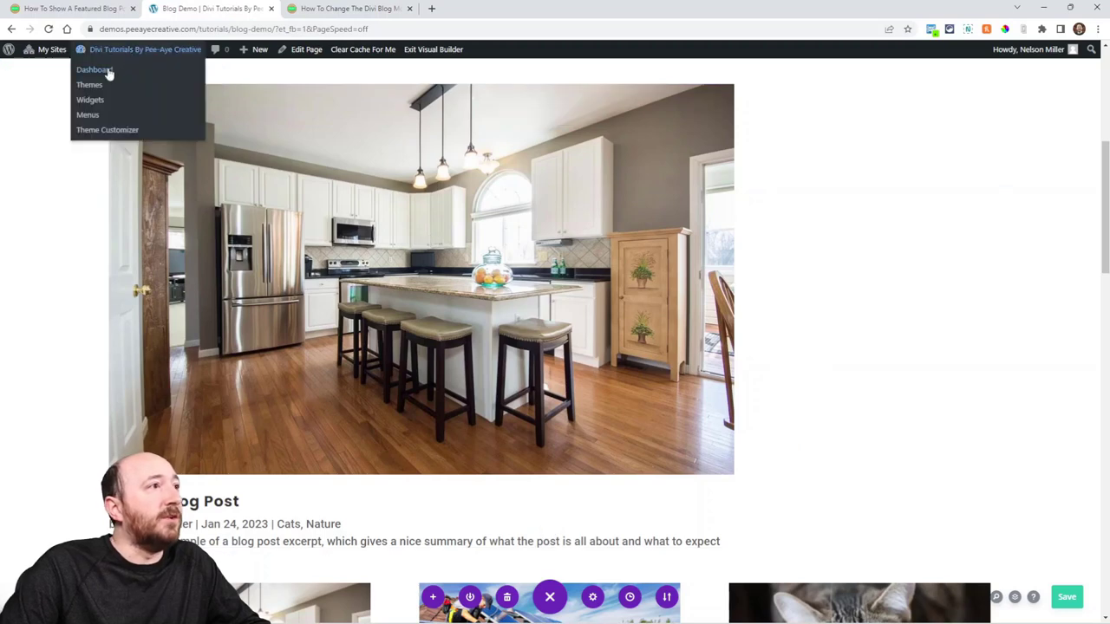
{"action": "right_click", "coordinate": [109, 73]}
{"action": "left_click", "coordinate": [126, 80]}
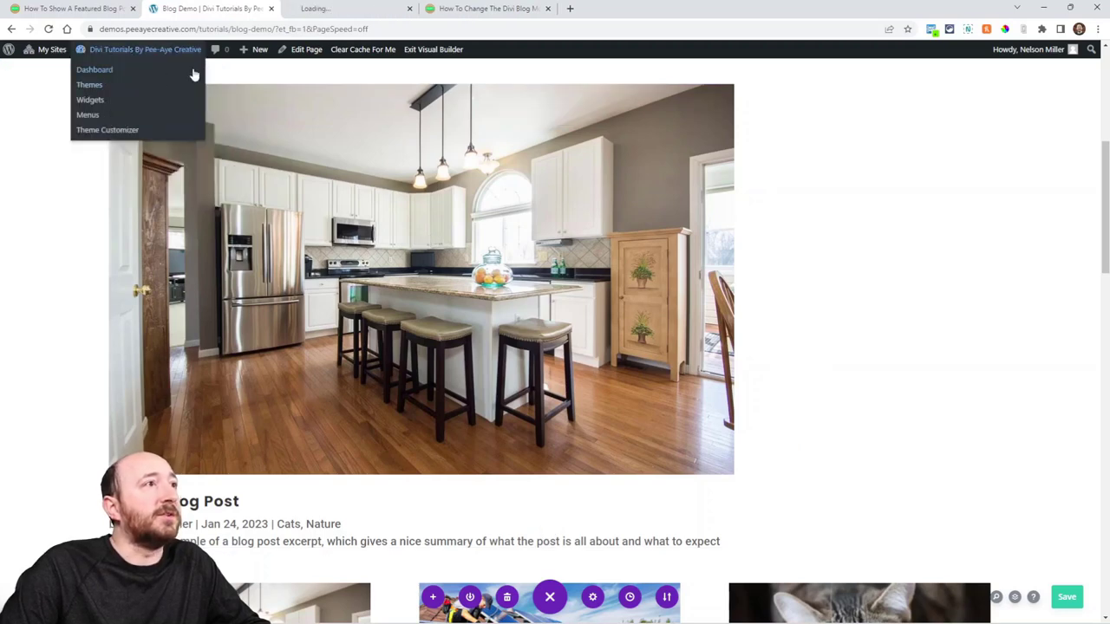
{"action": "left_click", "coordinate": [319, 9]}
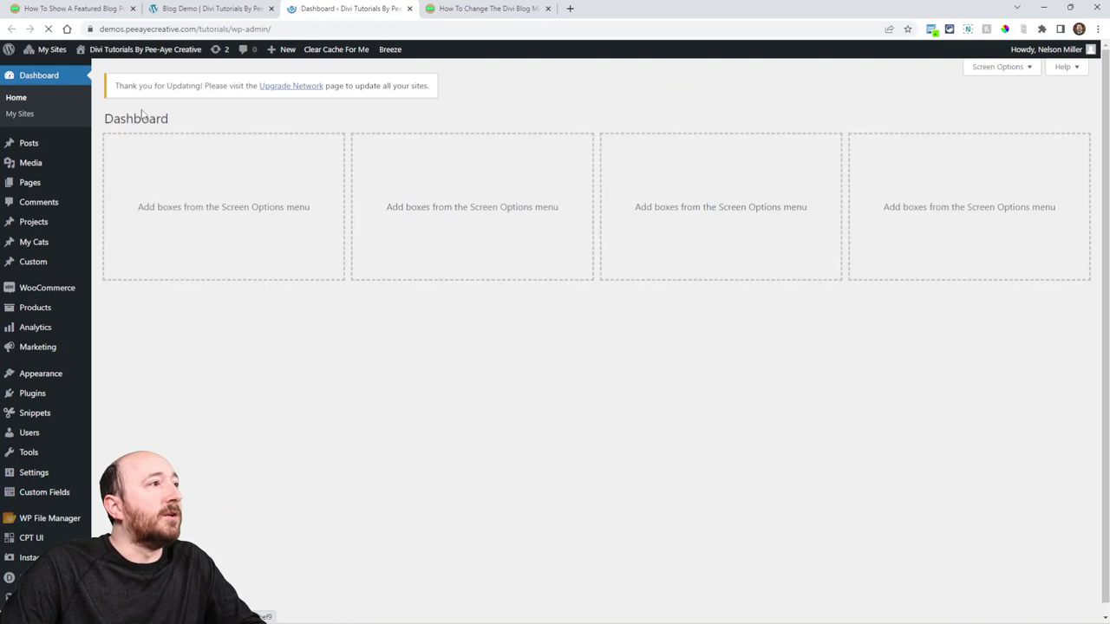
Create a new 'Featured Post' category under Posts > Categories.
{"action": "mouse_move", "coordinate": [26, 147]}
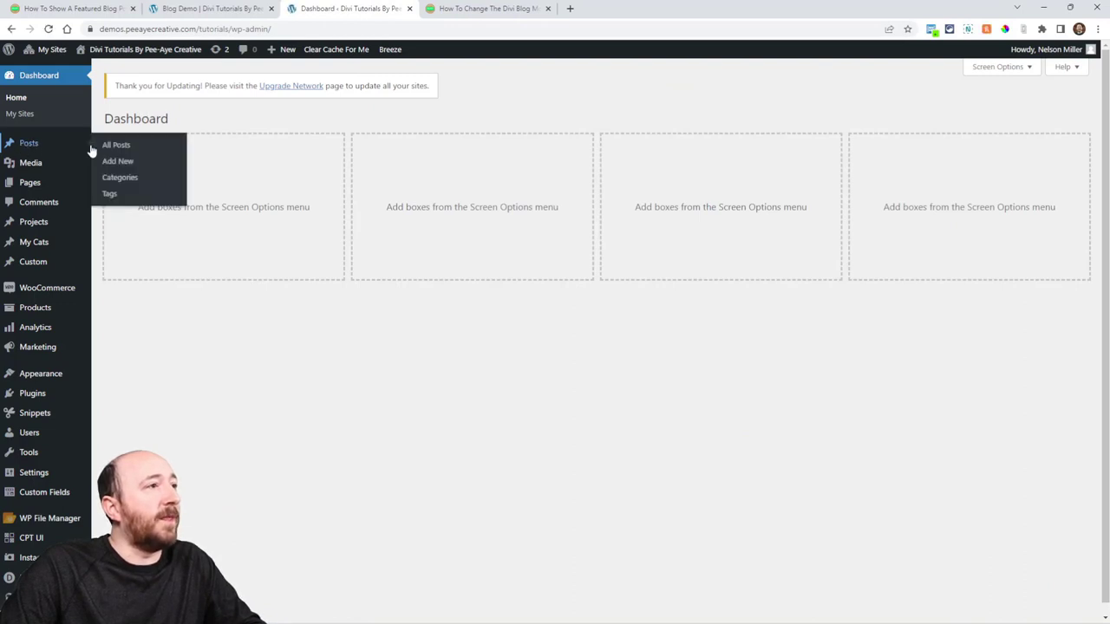
{"action": "left_click", "coordinate": [123, 179]}
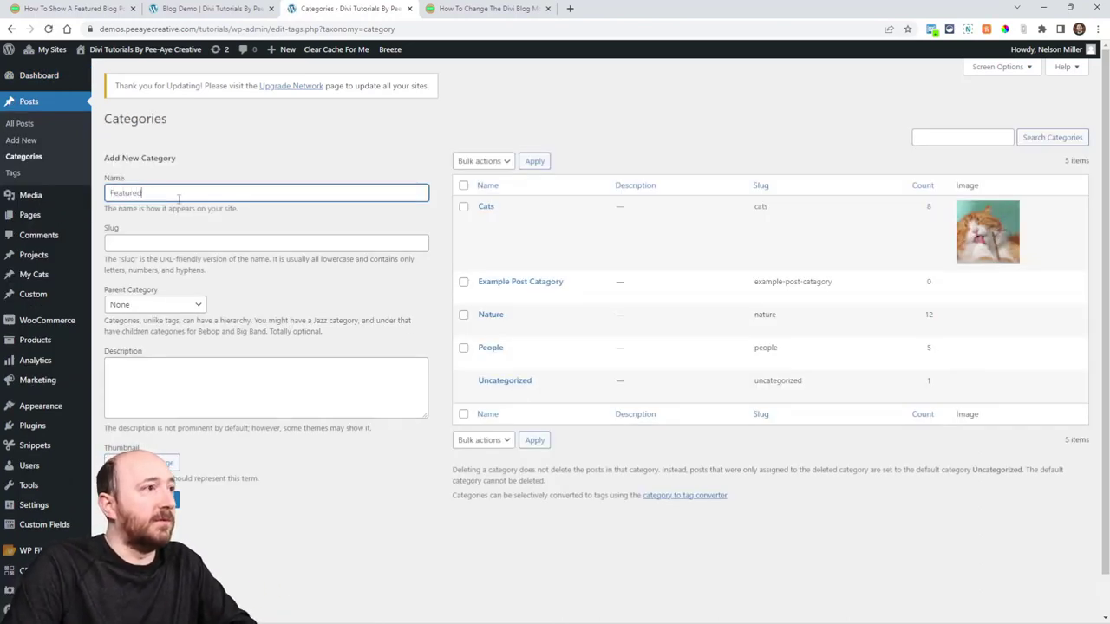
{"action": "type", "text": "Featured Post"}
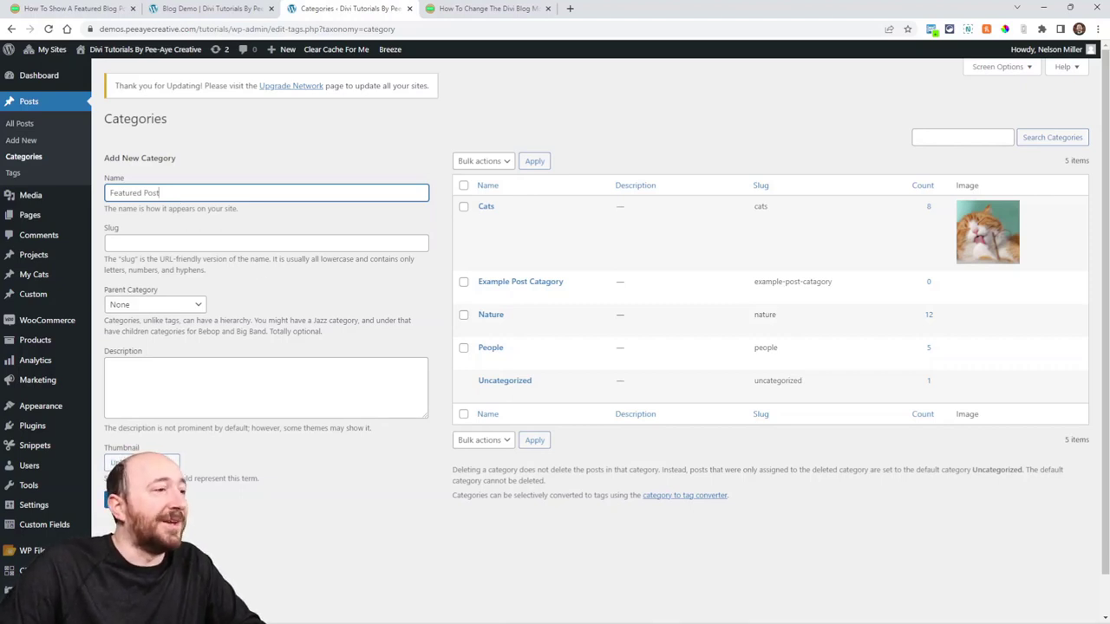
{"action": "left_click", "coordinate": [190, 499]}
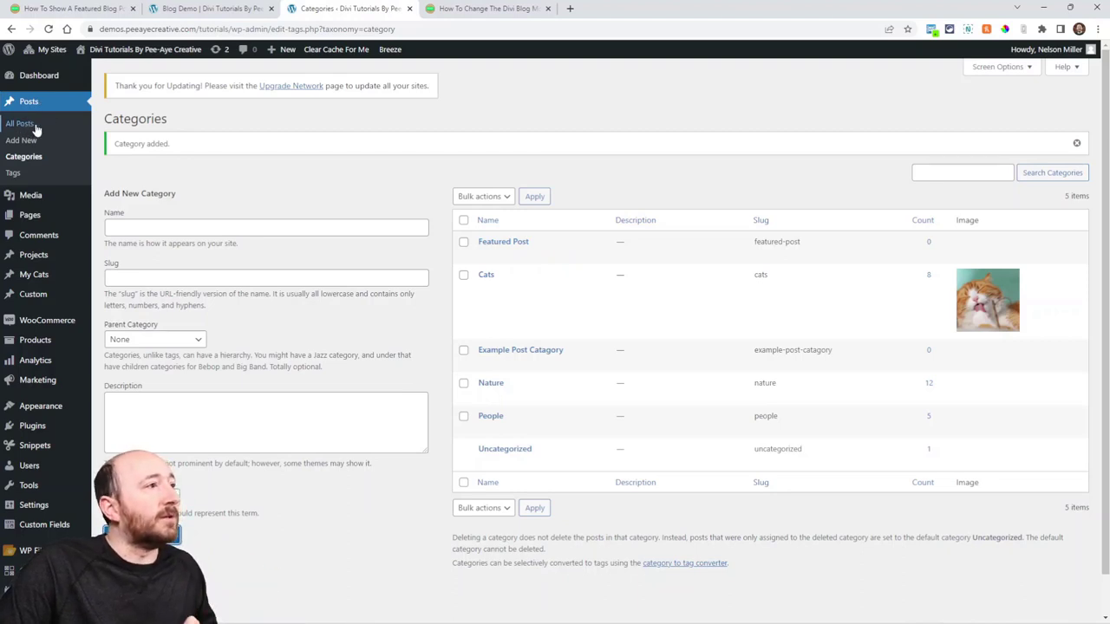
Move 'Featured Blog Post Example' from Uncategorized to Featured Post, update it, and return to Blog Demo.
{"action": "left_click", "coordinate": [20, 124]}
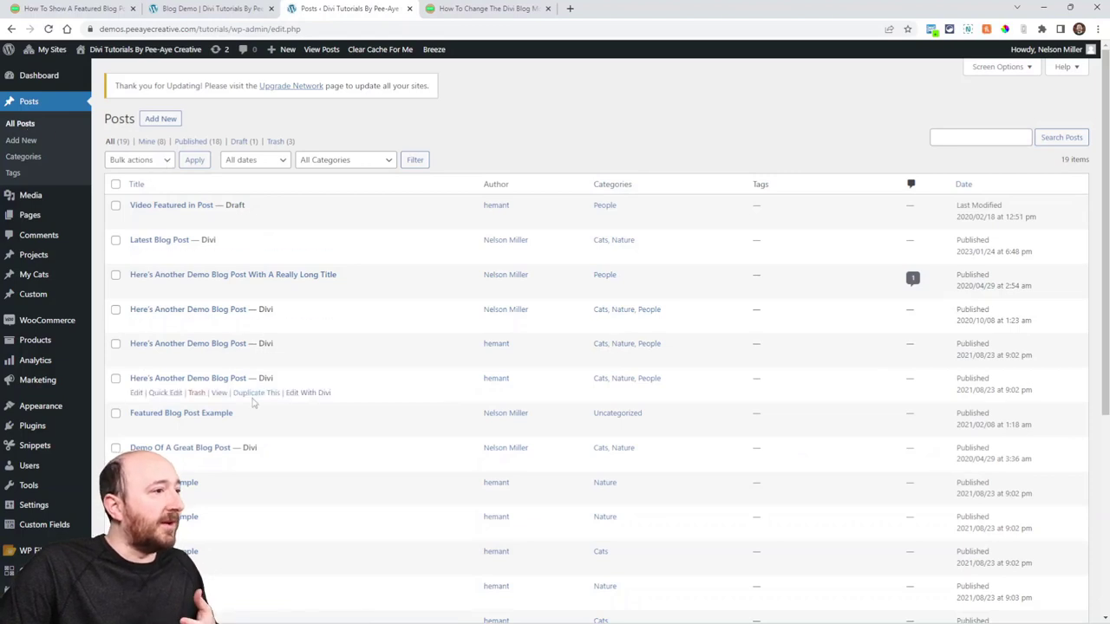
{"action": "left_click", "coordinate": [165, 414]}
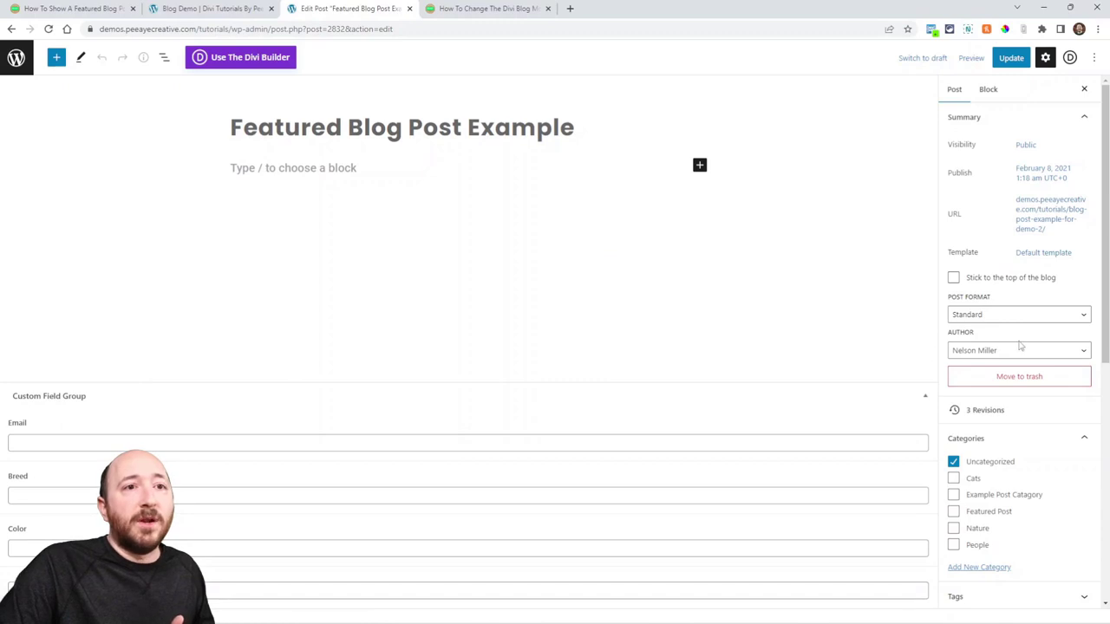
{"action": "scroll", "coordinate": [1020, 345], "scroll_direction": "down", "scroll_amount": 4}
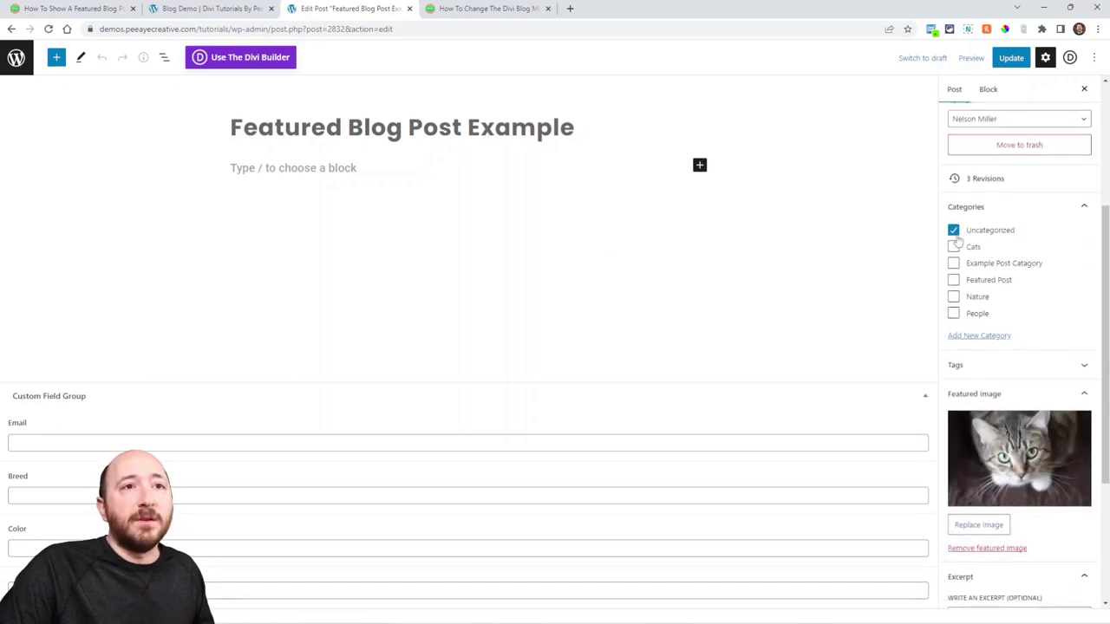
{"action": "left_click", "coordinate": [954, 230]}
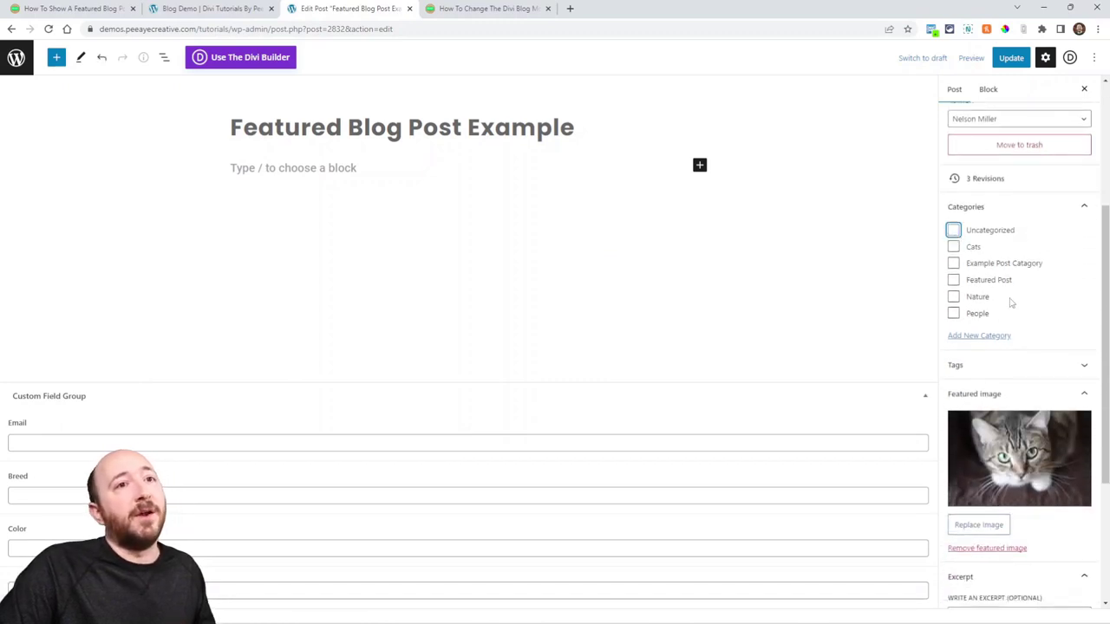
{"action": "left_click", "coordinate": [954, 281]}
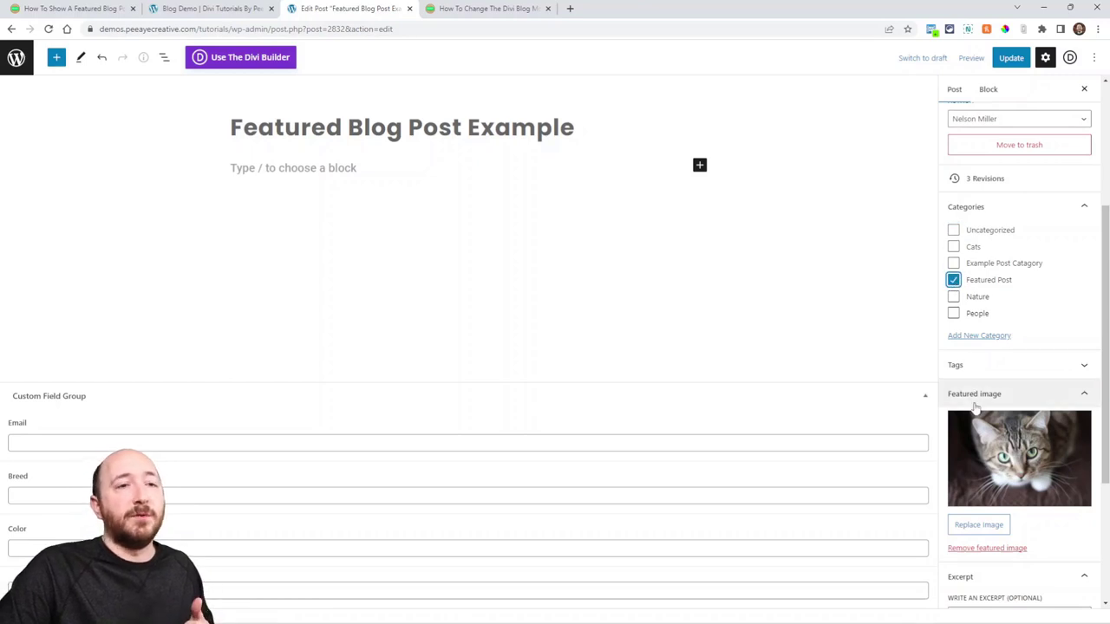
{"action": "left_click", "coordinate": [1007, 61]}
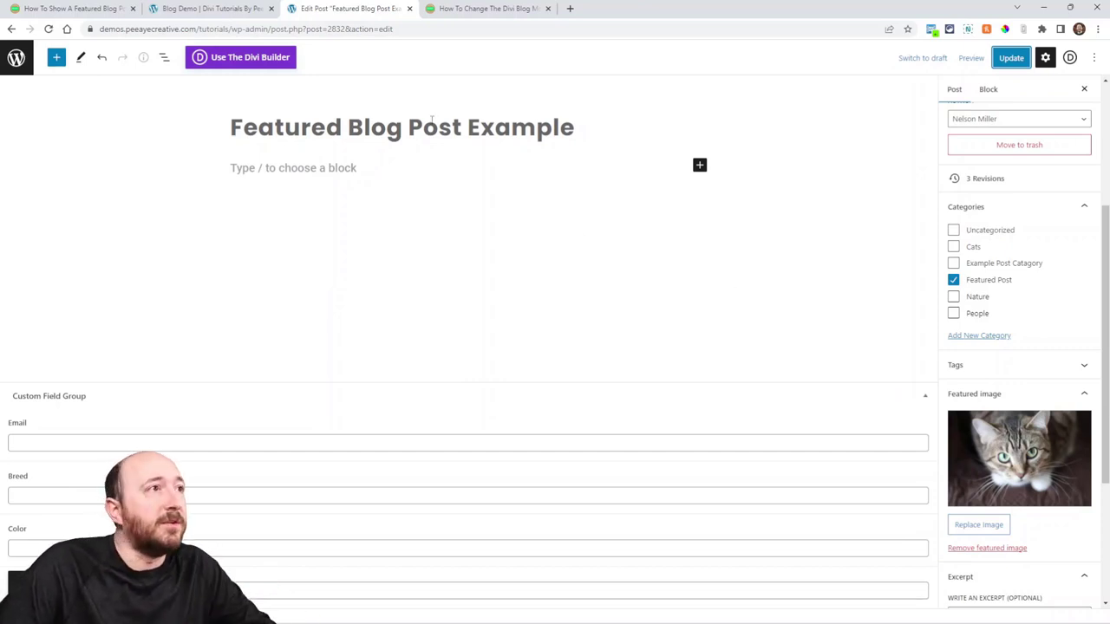
{"action": "left_click", "coordinate": [173, 14]}
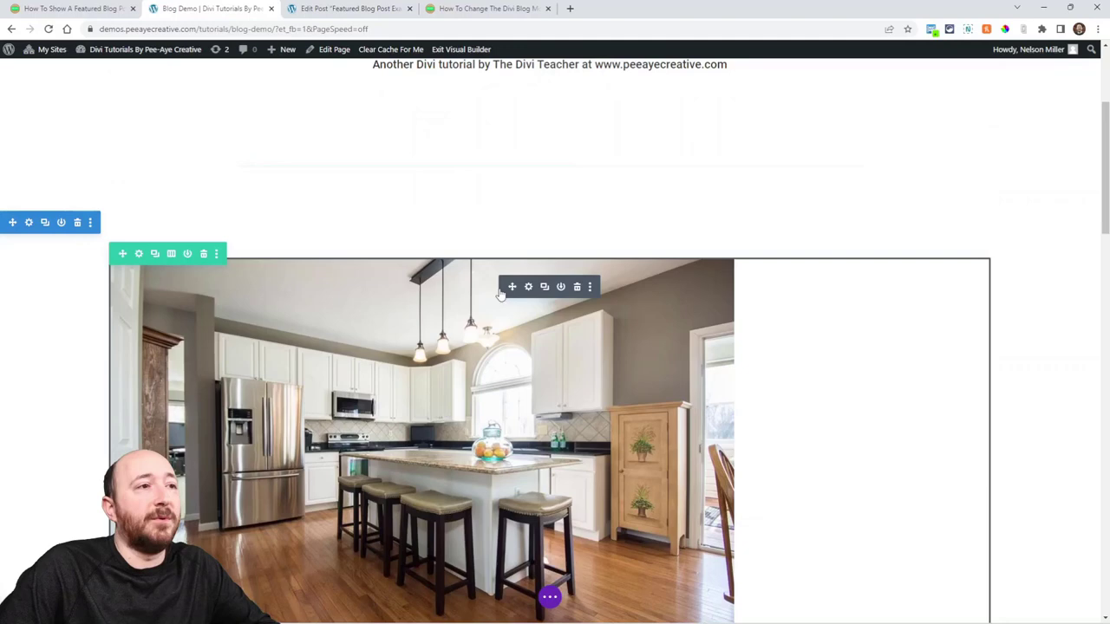
Include only the Featured Post category in the top Blog module and save.
{"action": "left_click", "coordinate": [528, 287]}
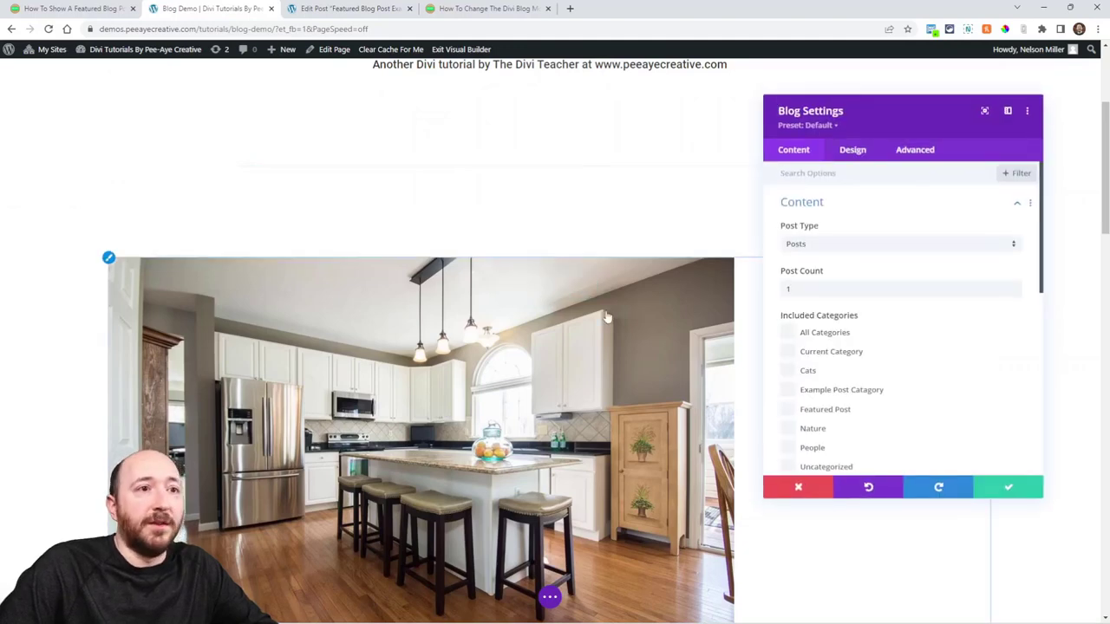
{"action": "scroll", "coordinate": [837, 382], "scroll_direction": "down", "scroll_amount": 2}
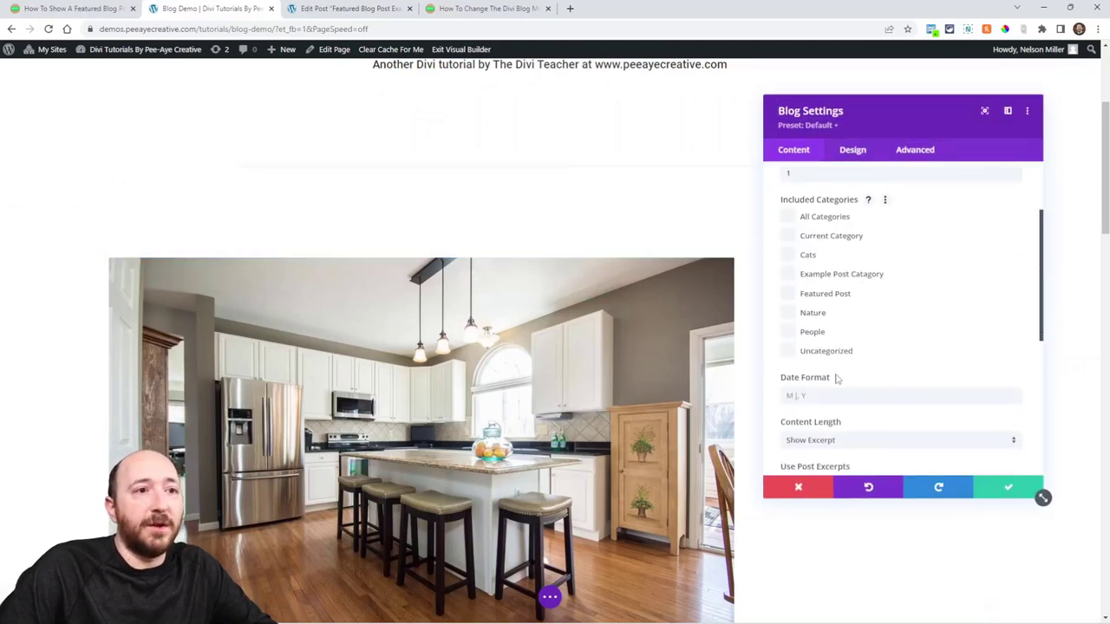
{"action": "scroll", "coordinate": [285, 249], "scroll_direction": "down", "scroll_amount": 3}
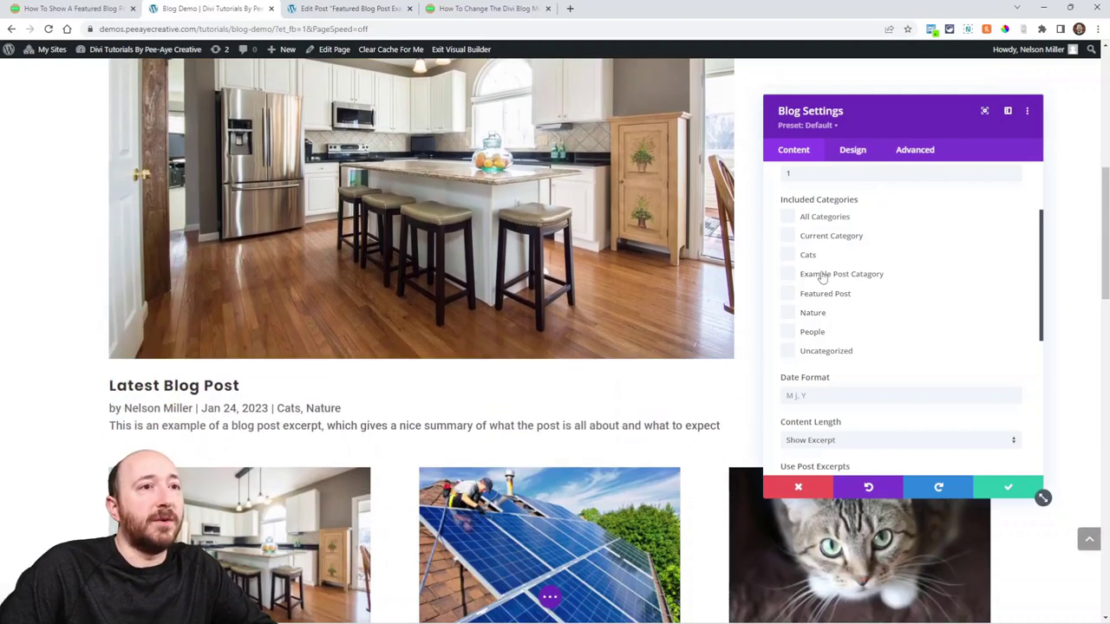
{"action": "left_click", "coordinate": [789, 294]}
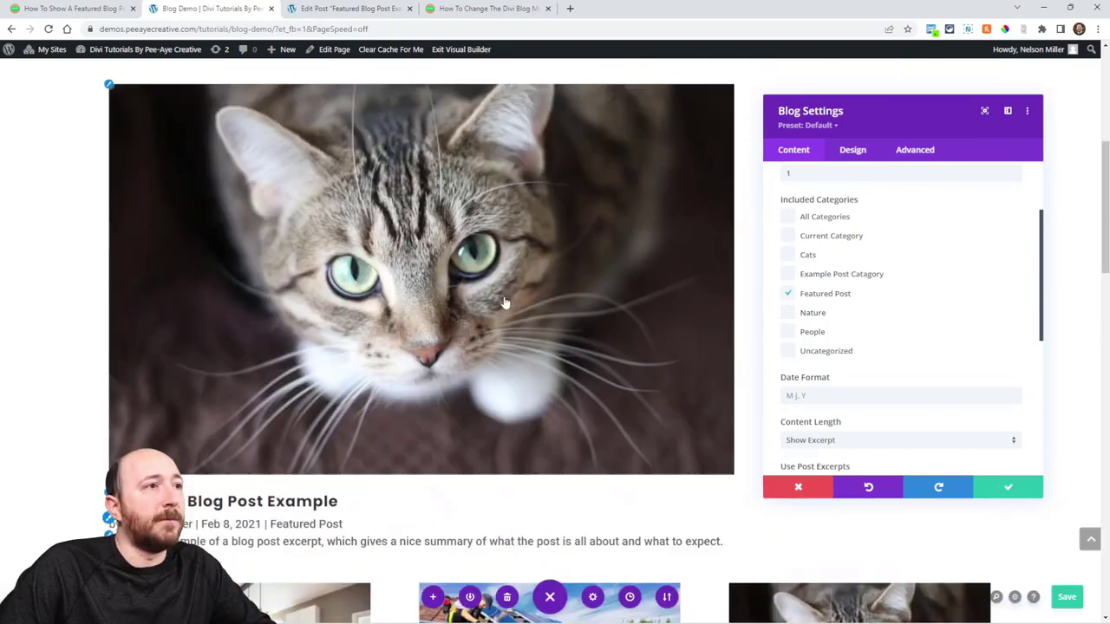
{"action": "left_click", "coordinate": [1006, 489]}
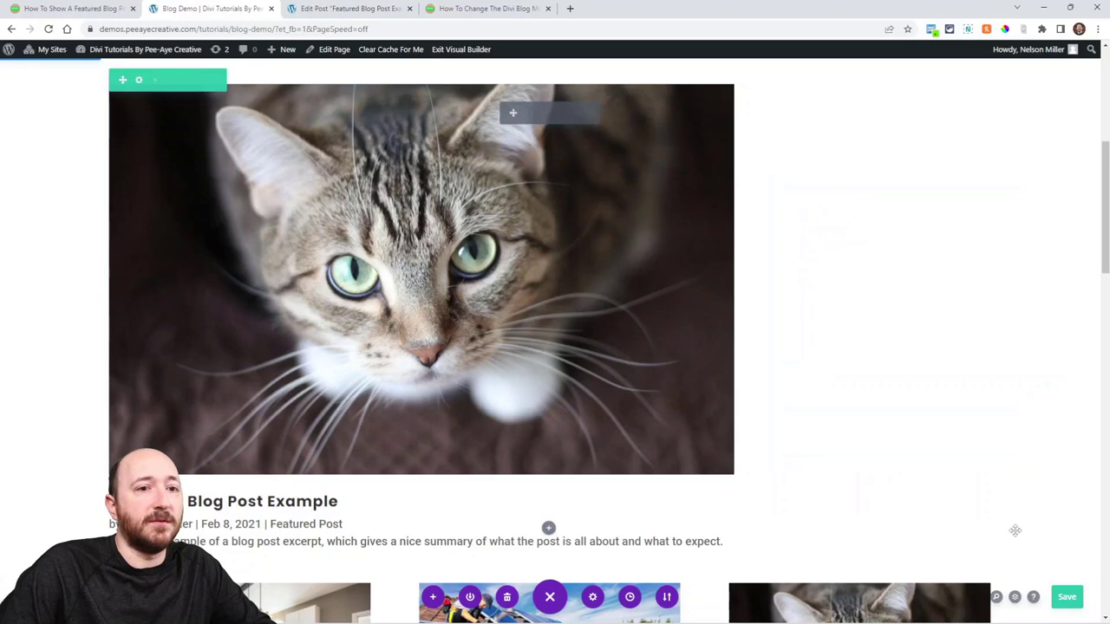
Save and exit the builder, then scroll the live page to check the featured card above the three-post grid.
{"action": "left_click", "coordinate": [461, 53]}
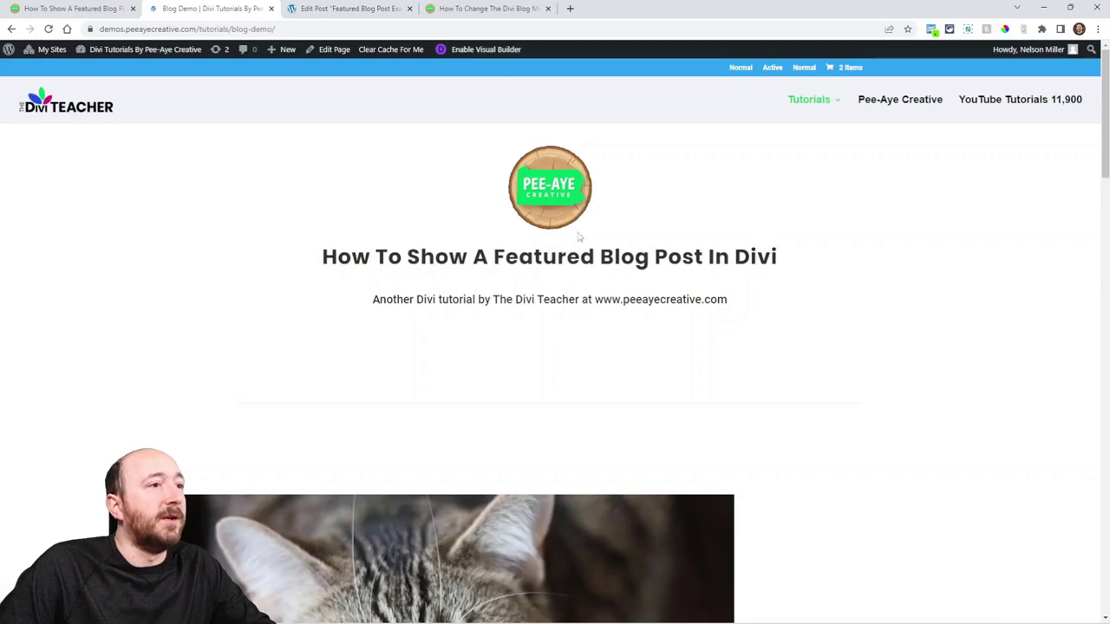
{"action": "scroll", "coordinate": [279, 208], "scroll_direction": "down", "scroll_amount": 5}
{"action": "scroll", "coordinate": [279, 208], "scroll_direction": "down", "scroll_amount": 3}
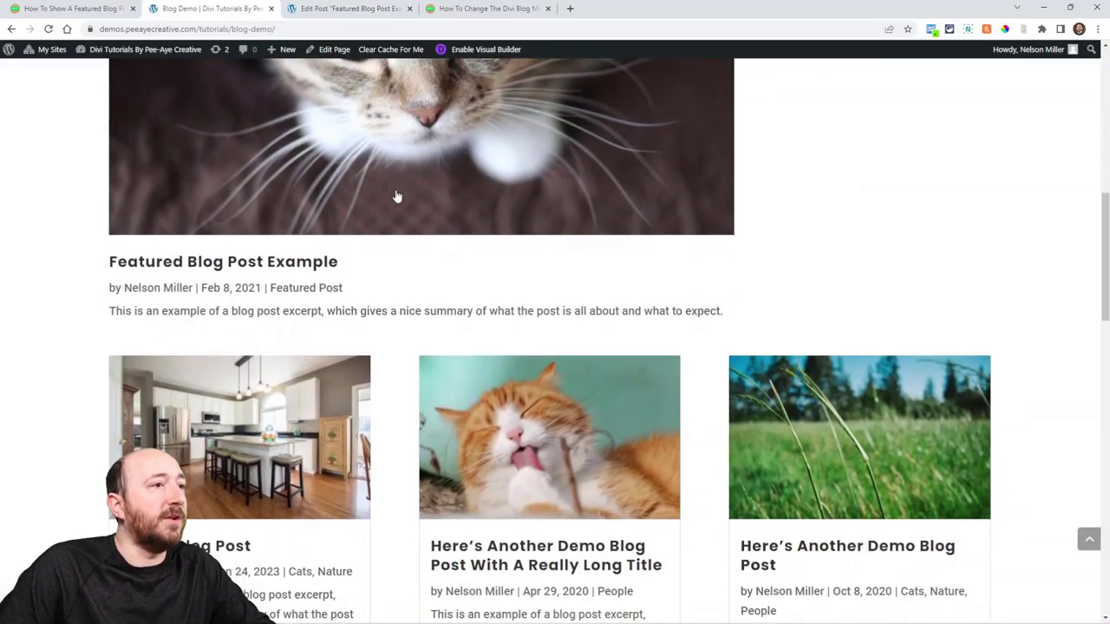
{"action": "scroll", "coordinate": [548, 351], "scroll_direction": "up", "scroll_amount": 5}
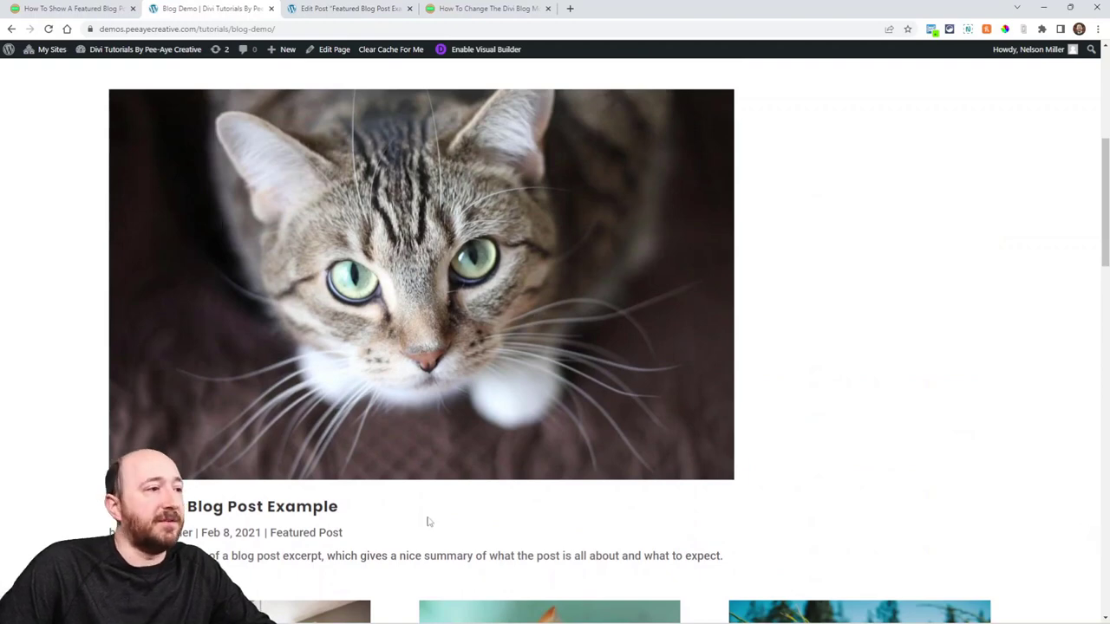
Reopen the page in the Visual Builder and add a Text module below the featured post.
{"action": "left_click", "coordinate": [470, 50]}
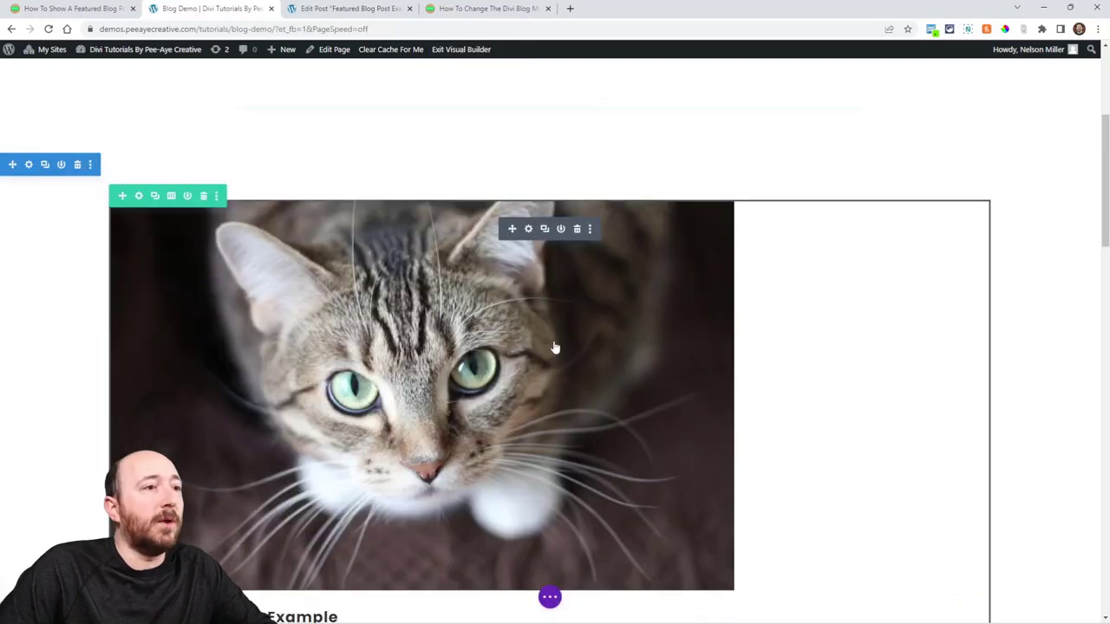
{"action": "scroll", "coordinate": [556, 347], "scroll_direction": "down", "scroll_amount": 2}
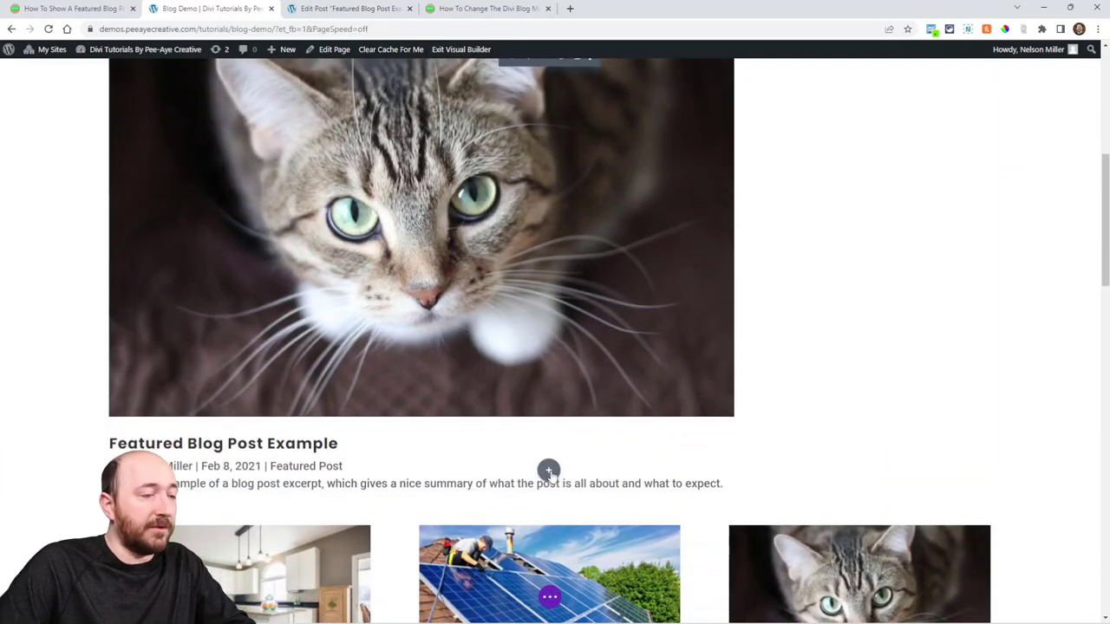
{"action": "left_click", "coordinate": [549, 471]}
{"action": "type", "text": "text"}
{"action": "left_click", "coordinate": [507, 208]}
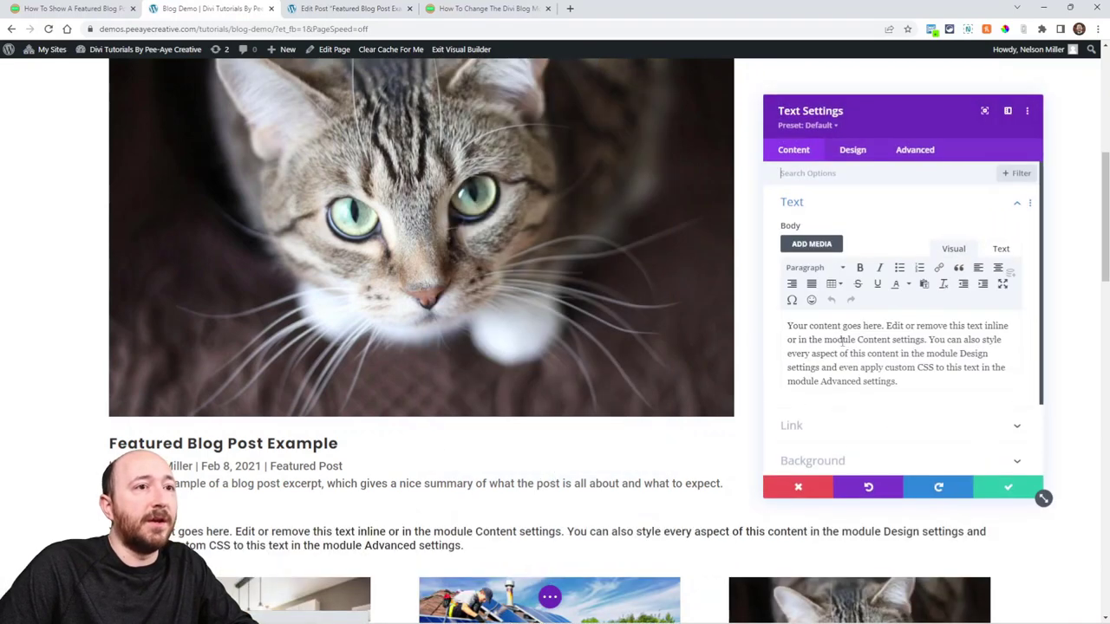
Enter 'Featured Post' as the module text, format it as Heading 2, and save.
{"action": "triple_click", "coordinate": [846, 353]}
{"action": "type", "text": "Featued Post"}
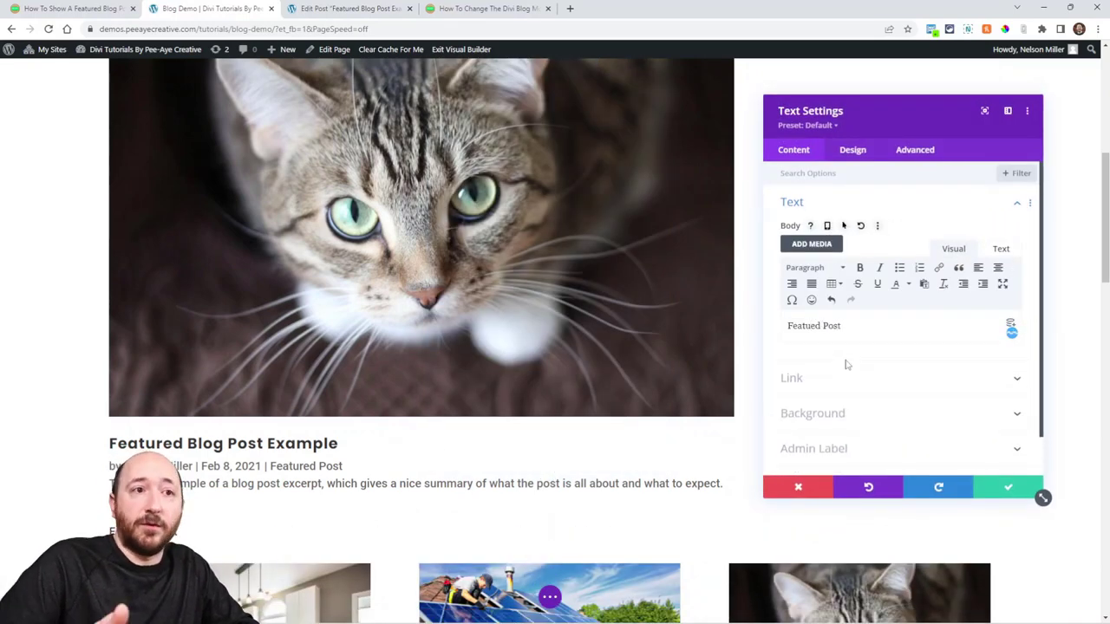
{"action": "triple_click", "coordinate": [815, 328]}
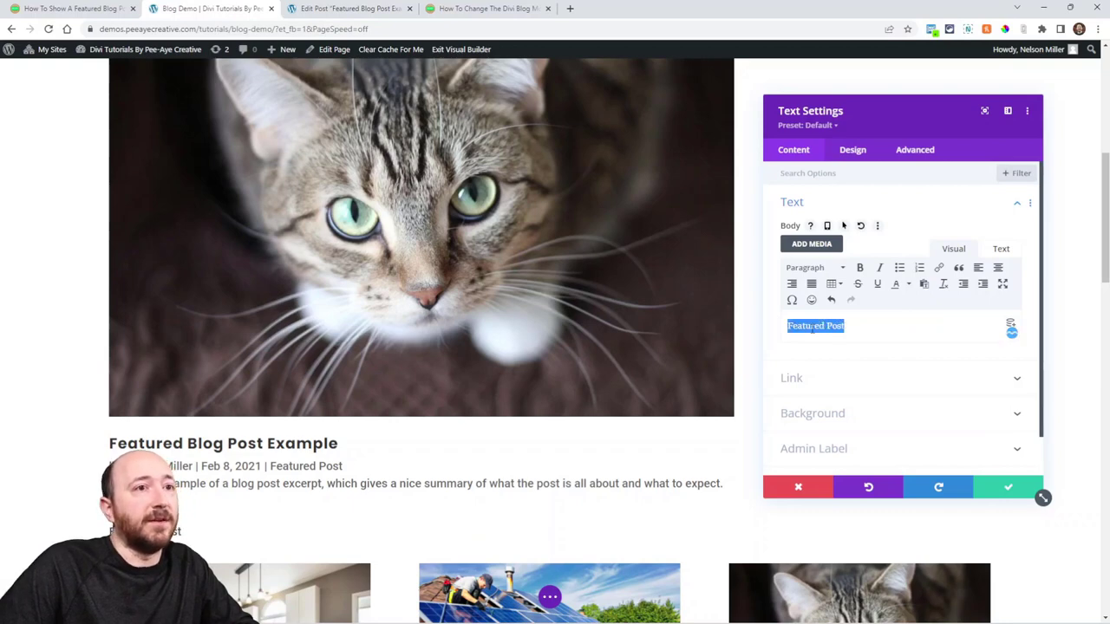
{"action": "left_click", "coordinate": [798, 272]}
{"action": "left_click", "coordinate": [830, 338]}
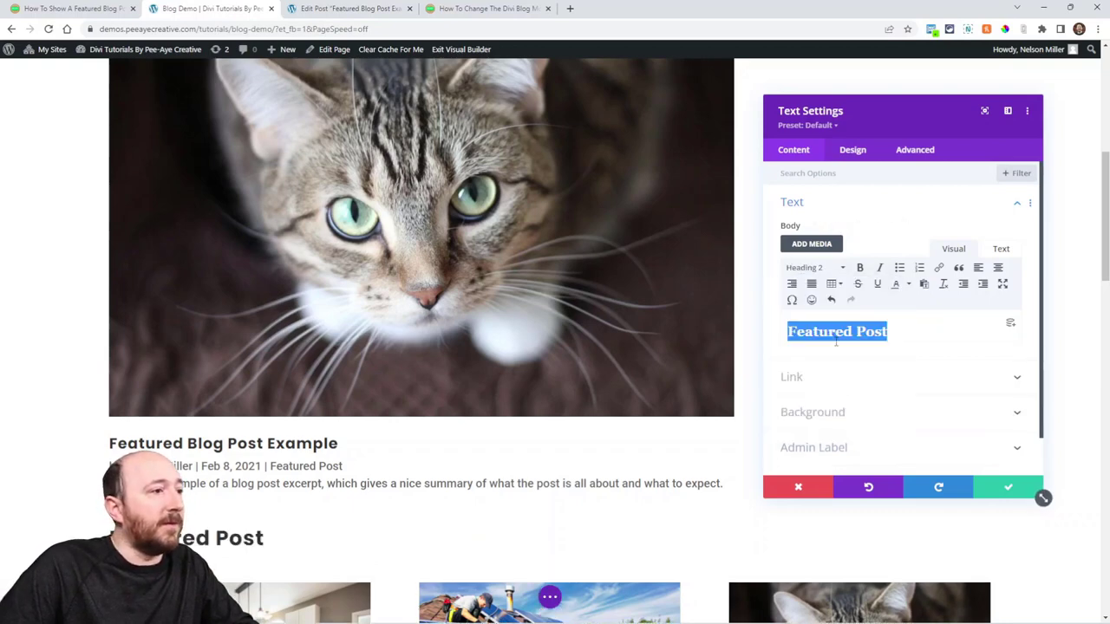
{"action": "left_click", "coordinate": [1008, 487]}
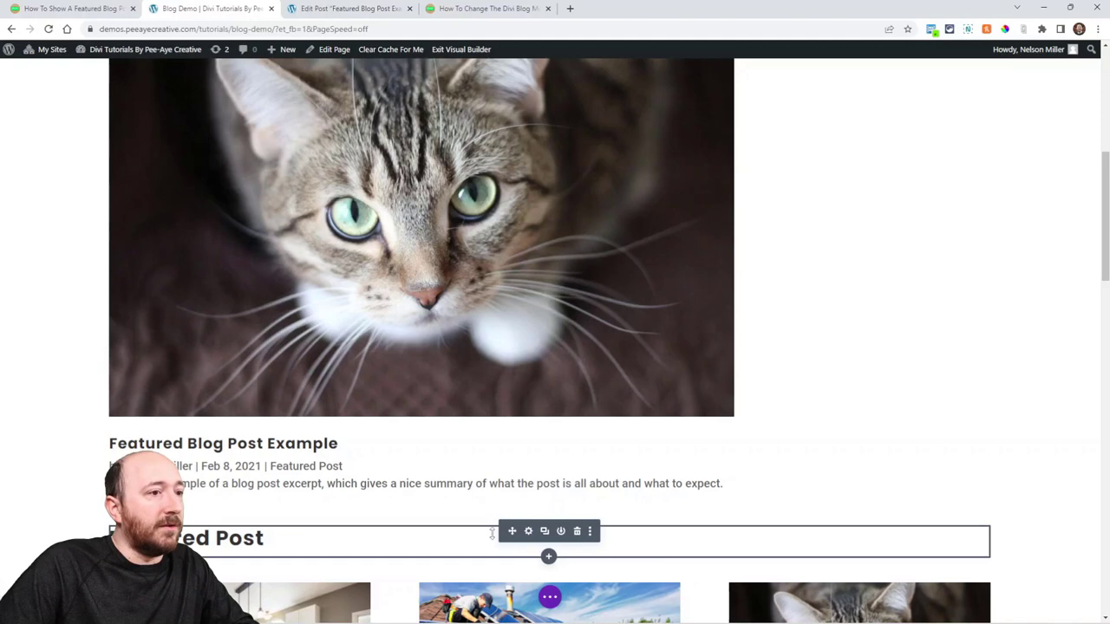
{"action": "scroll", "coordinate": [522, 500], "scroll_direction": "up", "scroll_amount": 5}
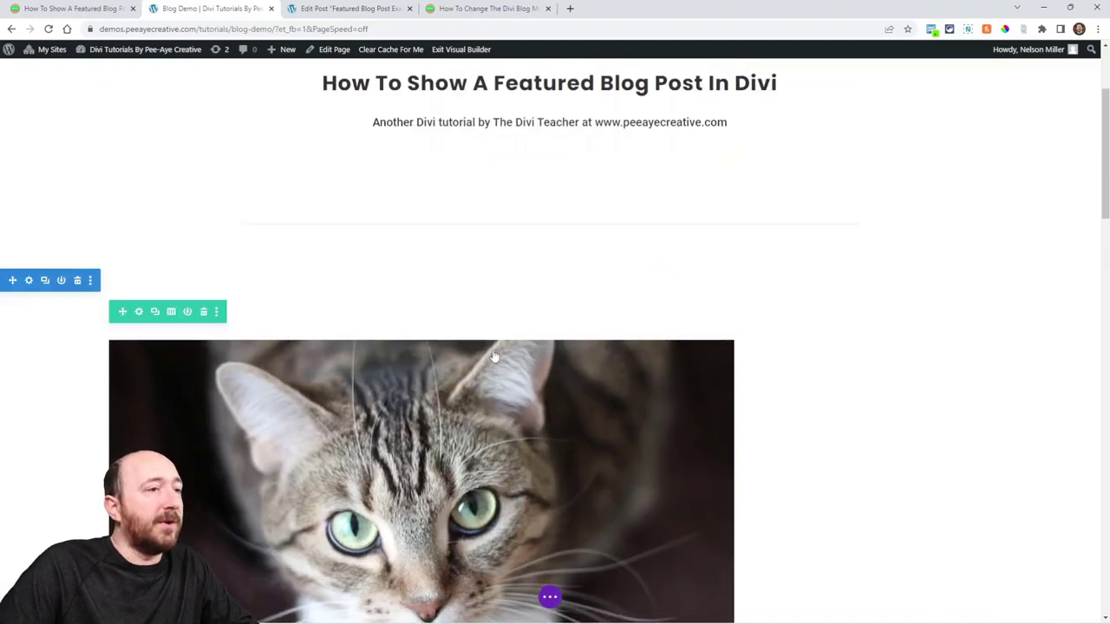
{"action": "scroll", "coordinate": [500, 407], "scroll_direction": "down", "scroll_amount": 3}
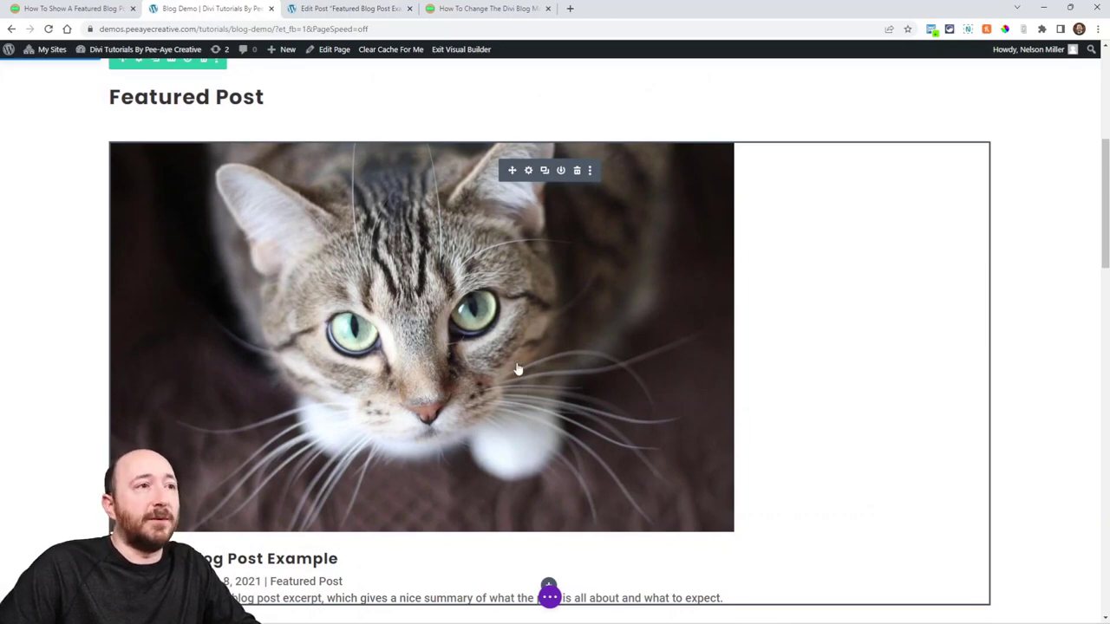
Look through the featured blog post tutorial in its browser tab.
{"action": "left_click", "coordinate": [70, 9]}
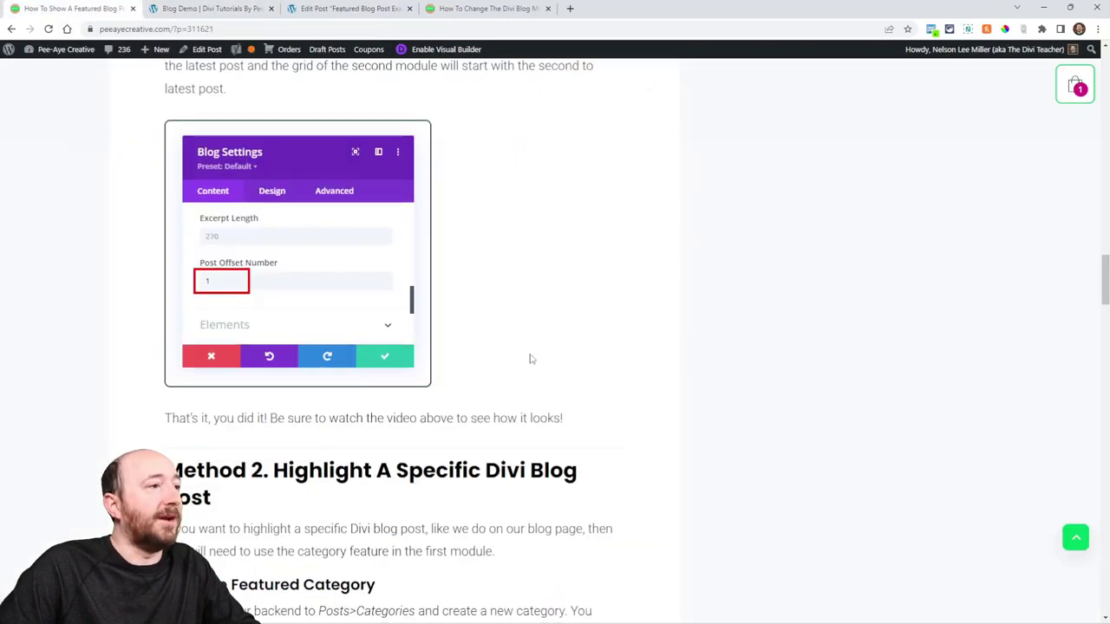
{"action": "scroll", "coordinate": [512, 355], "scroll_direction": "down", "scroll_amount": 5}
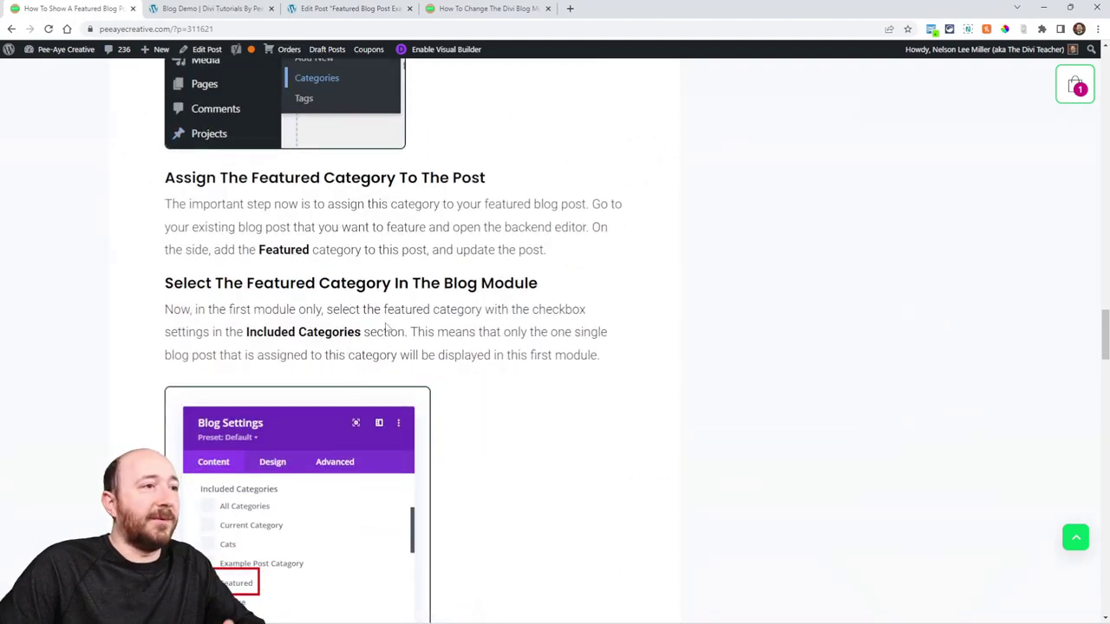
{"action": "scroll", "coordinate": [389, 328], "scroll_direction": "down", "scroll_amount": 3}
{"action": "scroll", "coordinate": [421, 347], "scroll_direction": "up", "scroll_amount": 6}
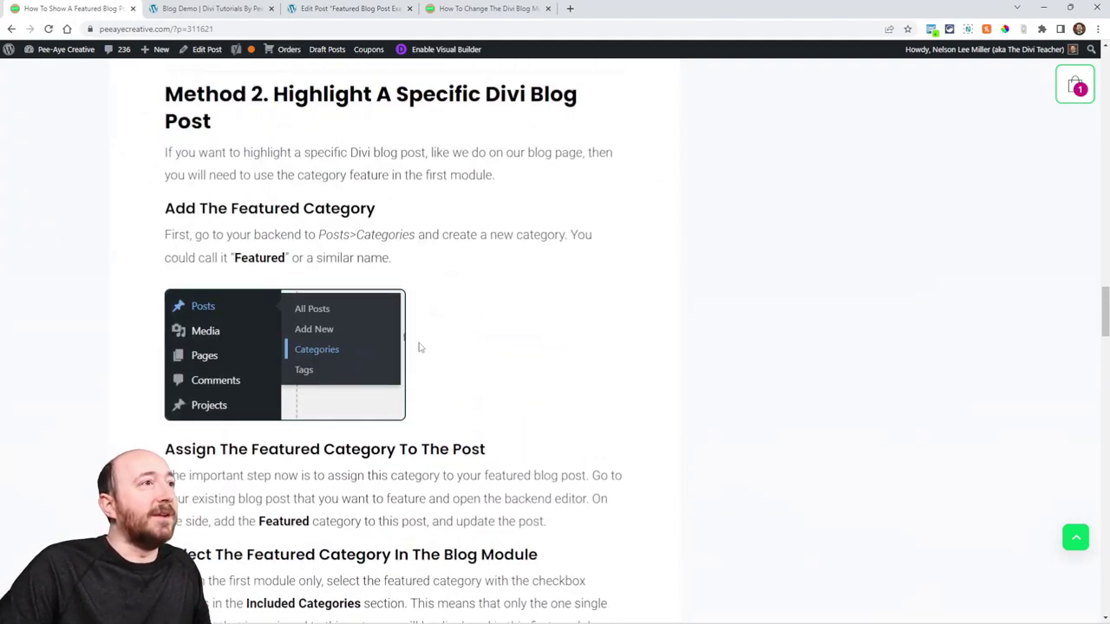
{"action": "scroll", "coordinate": [419, 347], "scroll_direction": "up", "scroll_amount": 10}
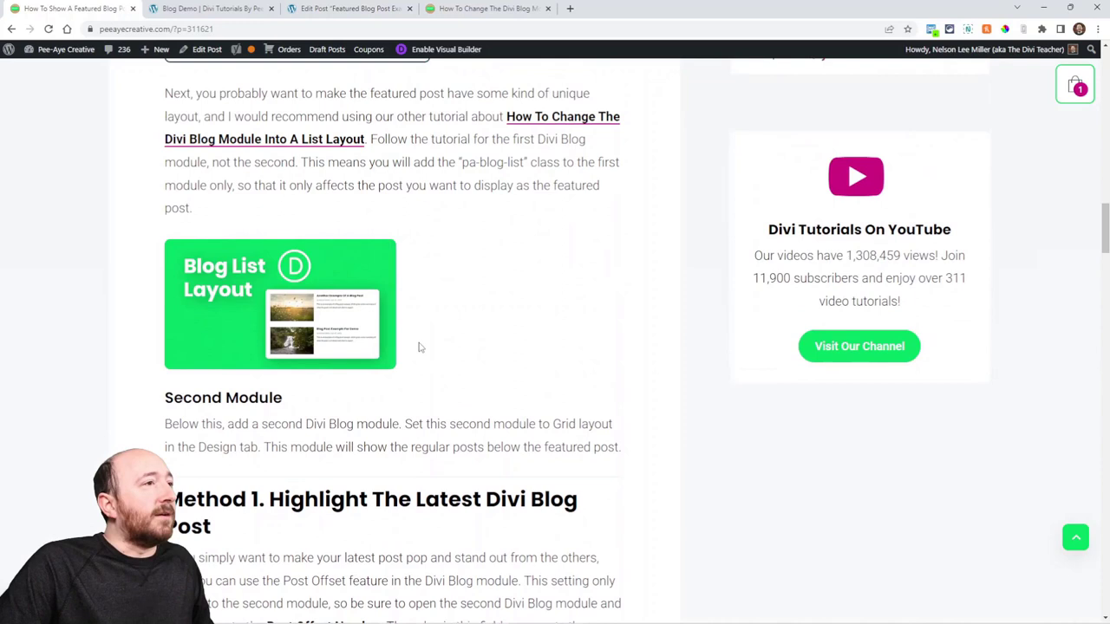
{"action": "scroll", "coordinate": [419, 347], "scroll_direction": "up", "scroll_amount": 2}
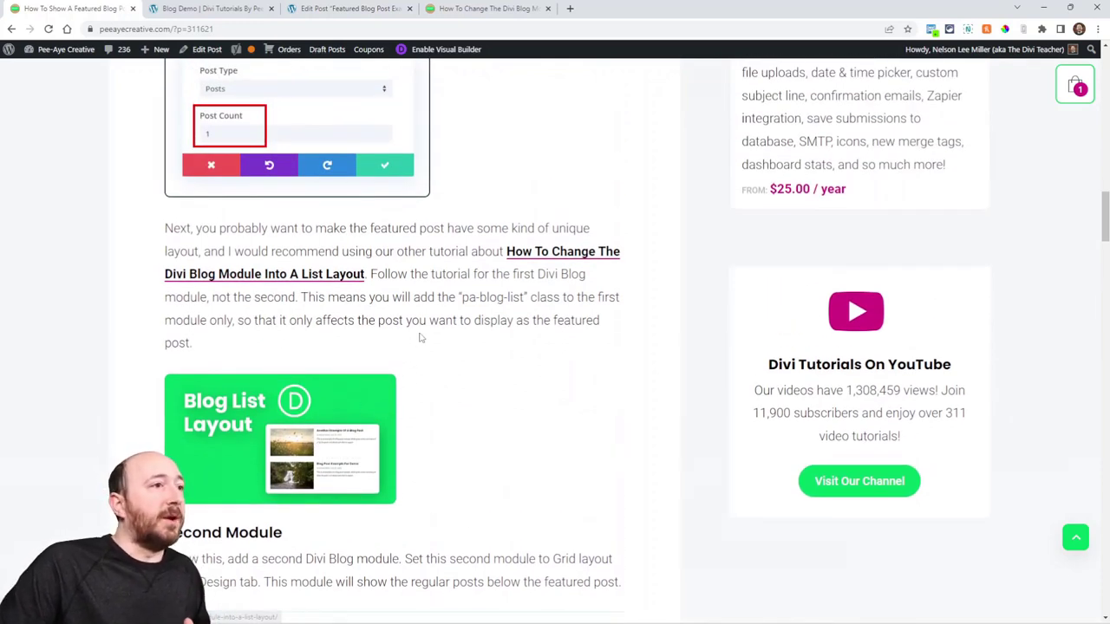
Select the pa-blog-list class name in the list-layout tutorial, then return to the Blog Demo tab.
{"action": "left_click", "coordinate": [471, 11]}
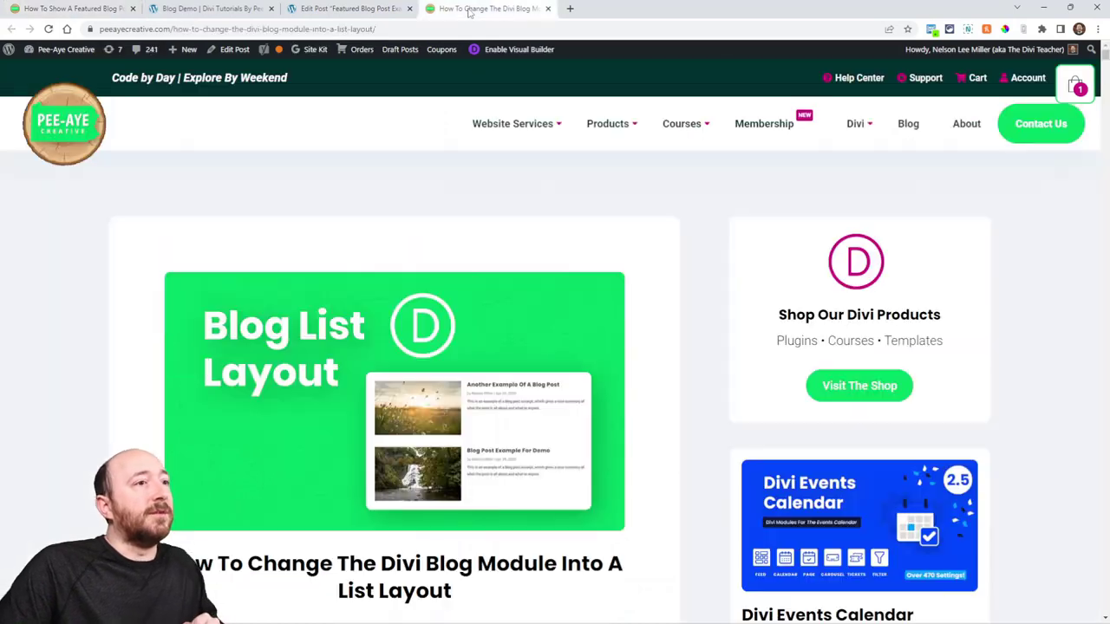
{"action": "scroll", "coordinate": [562, 358], "scroll_direction": "down", "scroll_amount": 2}
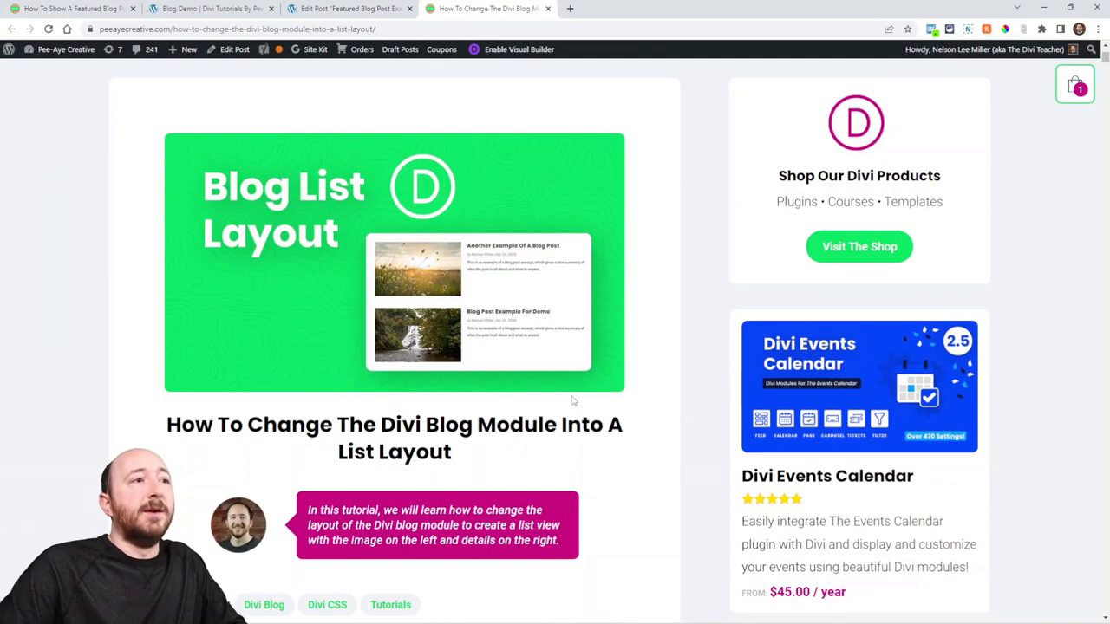
{"action": "scroll", "coordinate": [572, 401], "scroll_direction": "down", "scroll_amount": 5}
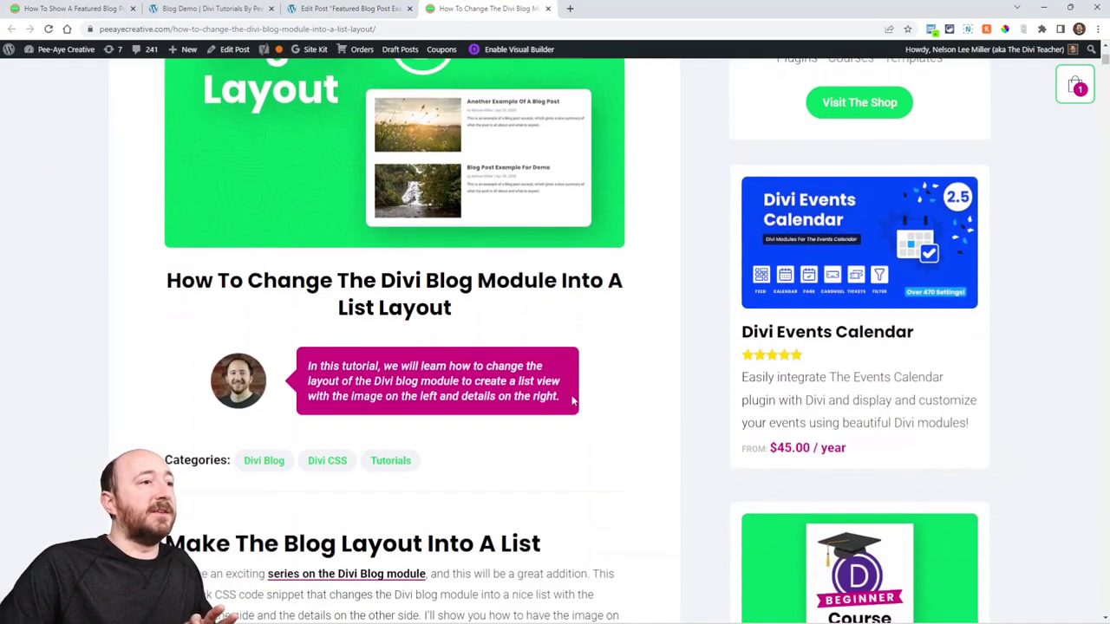
{"action": "scroll", "coordinate": [664, 414], "scroll_direction": "down", "scroll_amount": 9}
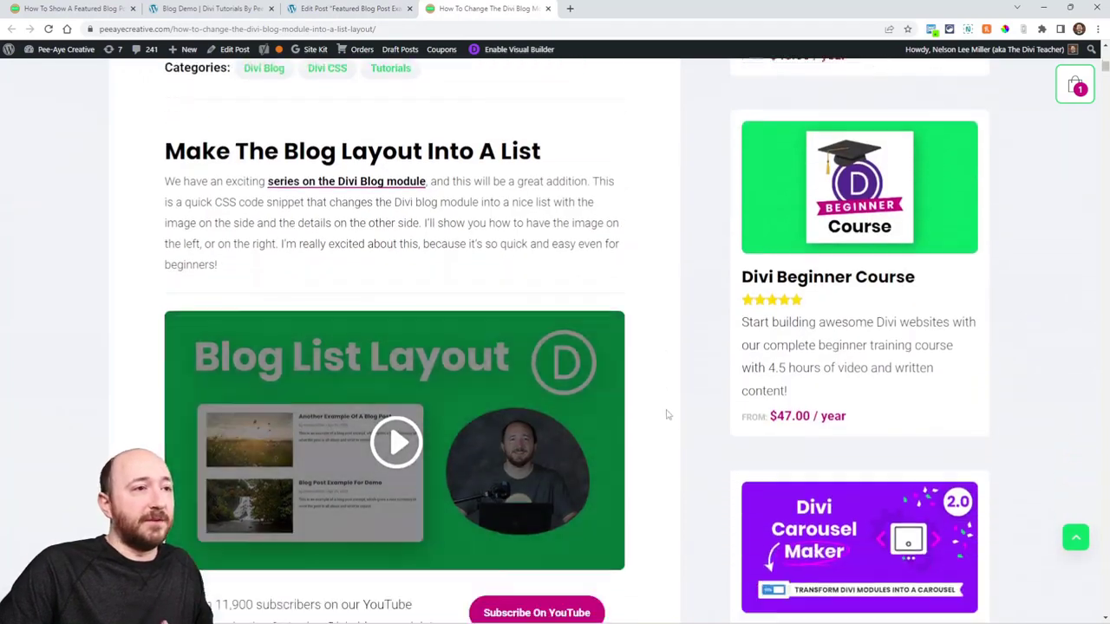
{"action": "scroll", "coordinate": [667, 414], "scroll_direction": "up", "scroll_amount": 1}
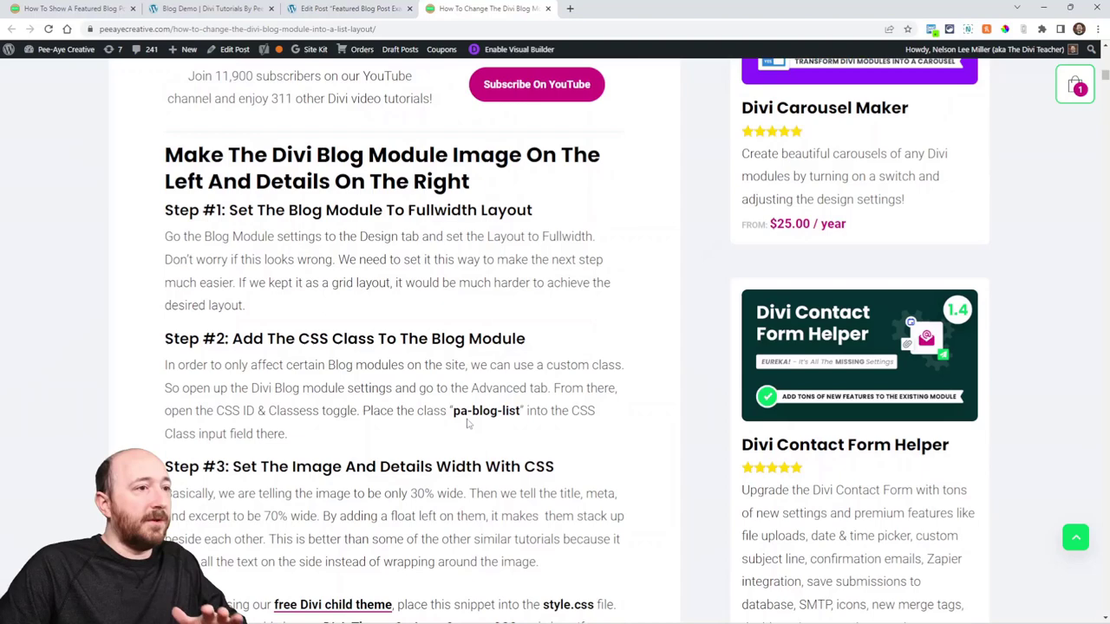
{"action": "left_click_drag", "start_coordinate": [453, 411], "coordinate": [502, 411]}
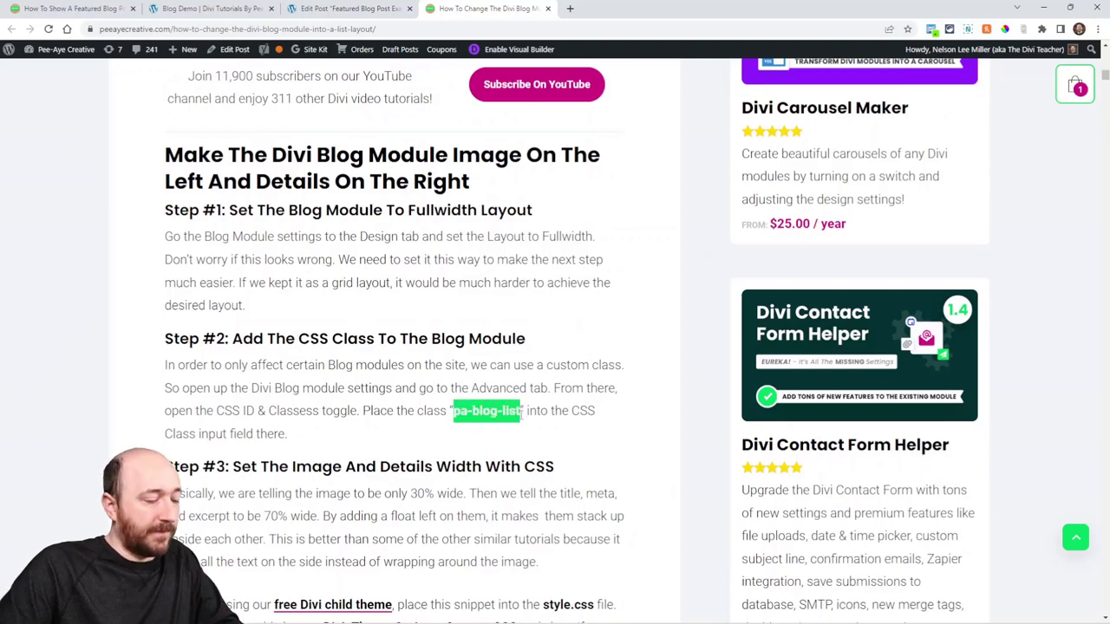
{"action": "scroll", "coordinate": [340, 344], "scroll_direction": "down", "scroll_amount": 4}
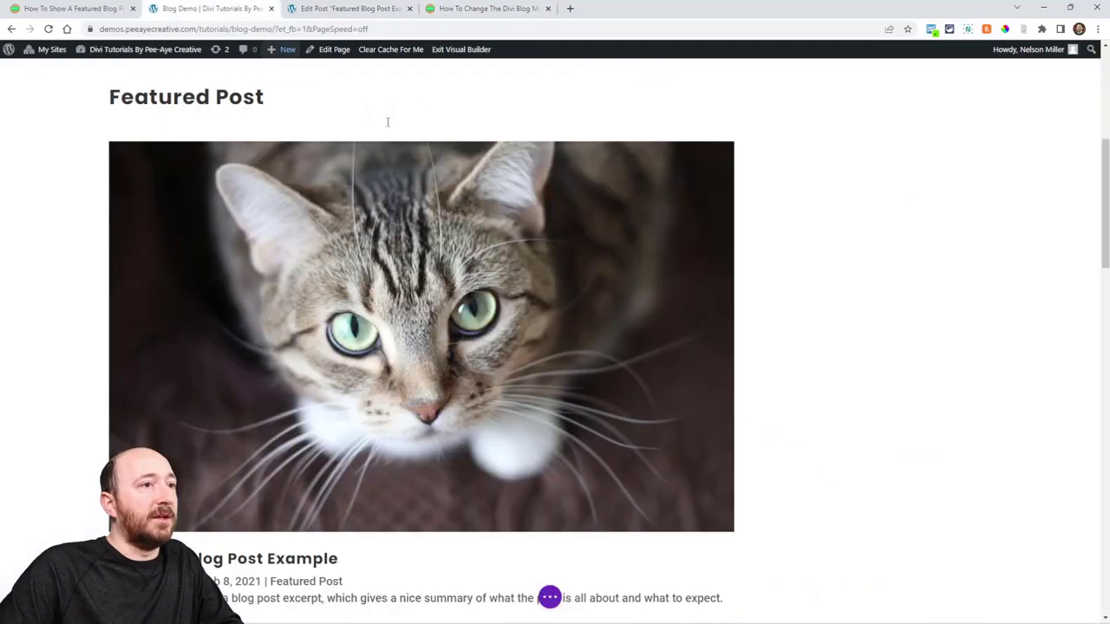
{"action": "left_click", "coordinate": [234, 10]}
Give the featured post module the pa-blog-list CSS class and save it.
{"action": "left_click", "coordinate": [528, 171]}
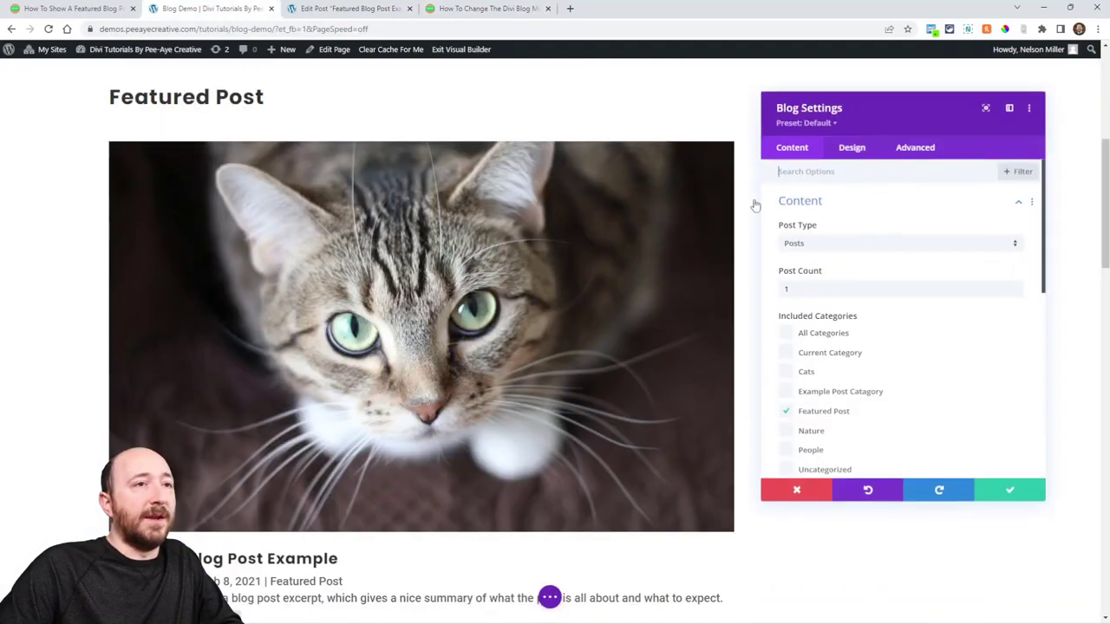
{"action": "left_click", "coordinate": [912, 151]}
{"action": "left_click", "coordinate": [838, 211]}
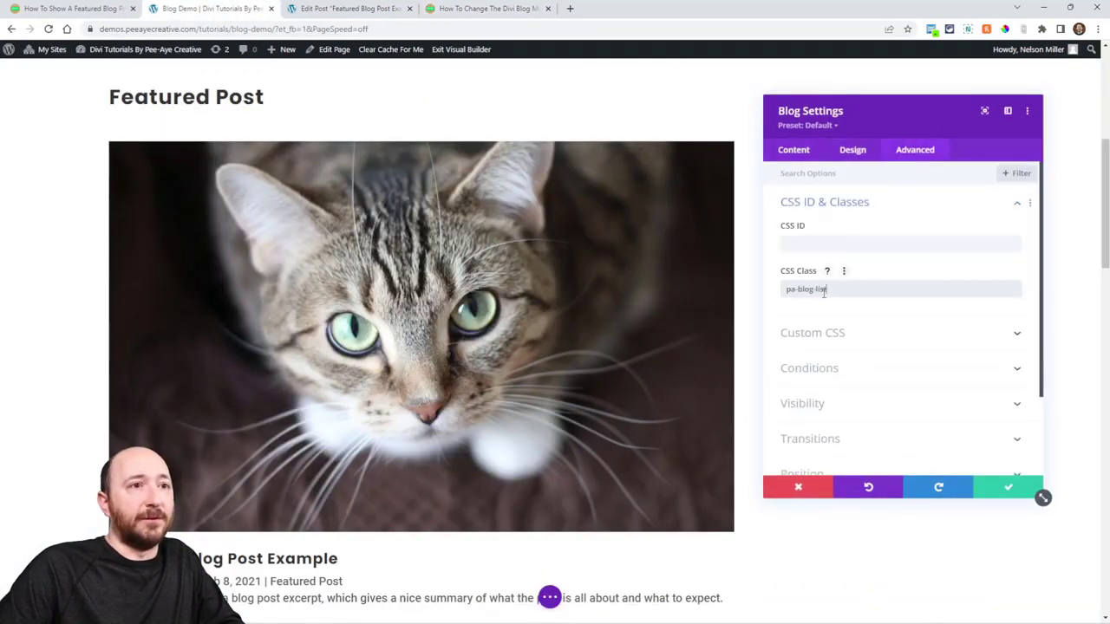
{"action": "left_click", "coordinate": [1010, 489]}
Paste the list-layout tutorial CSS into the page's Custom CSS and save the page settings.
{"action": "left_click", "coordinate": [488, 9]}
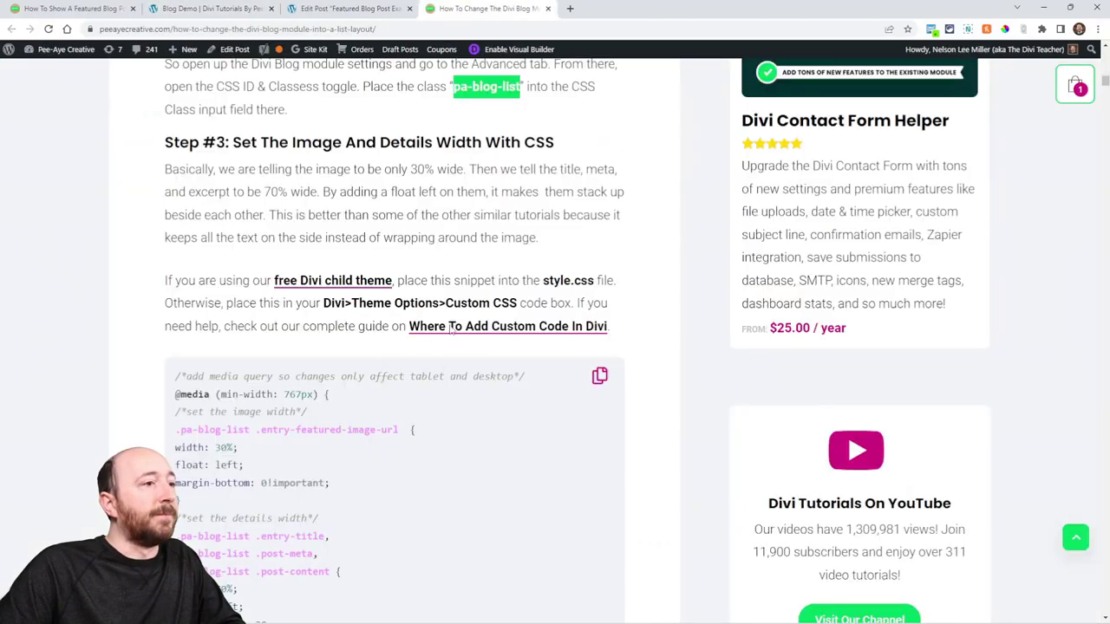
{"action": "left_click", "coordinate": [198, 9]}
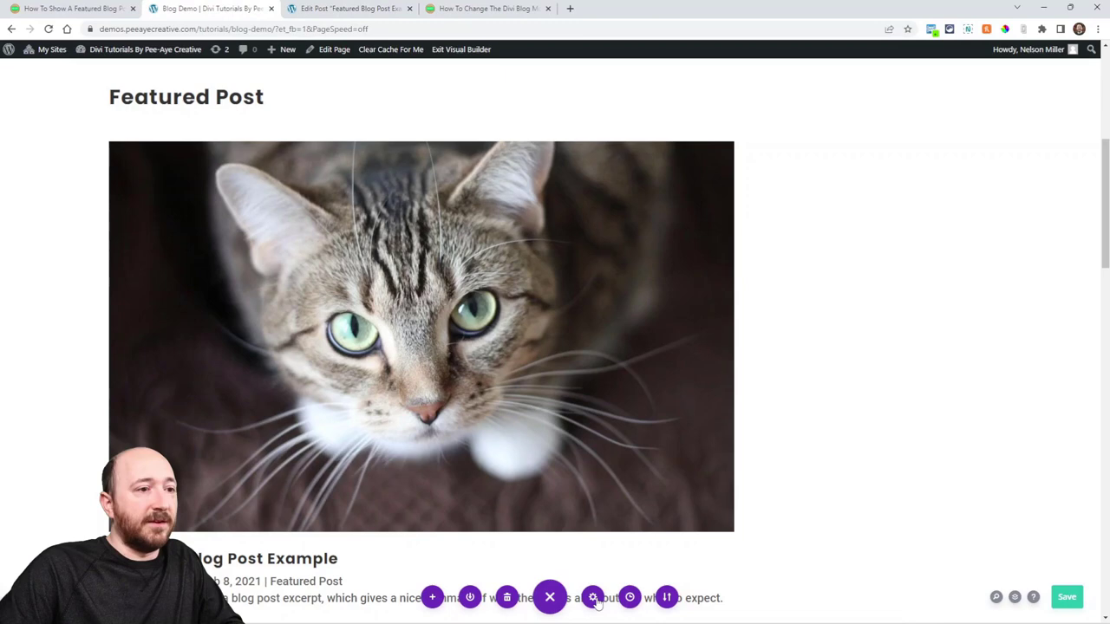
{"action": "left_click", "coordinate": [592, 598]}
{"action": "left_click", "coordinate": [913, 139]}
{"action": "left_click", "coordinate": [818, 195]}
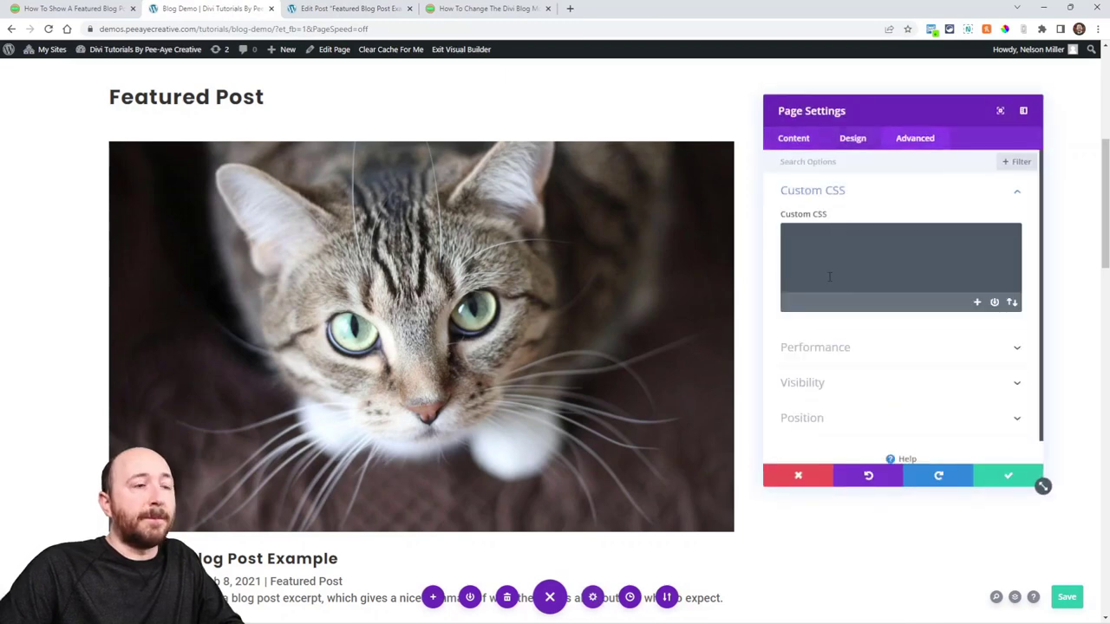
{"action": "left_click", "coordinate": [830, 276]}
{"action": "key", "text": "ctrl+v"}
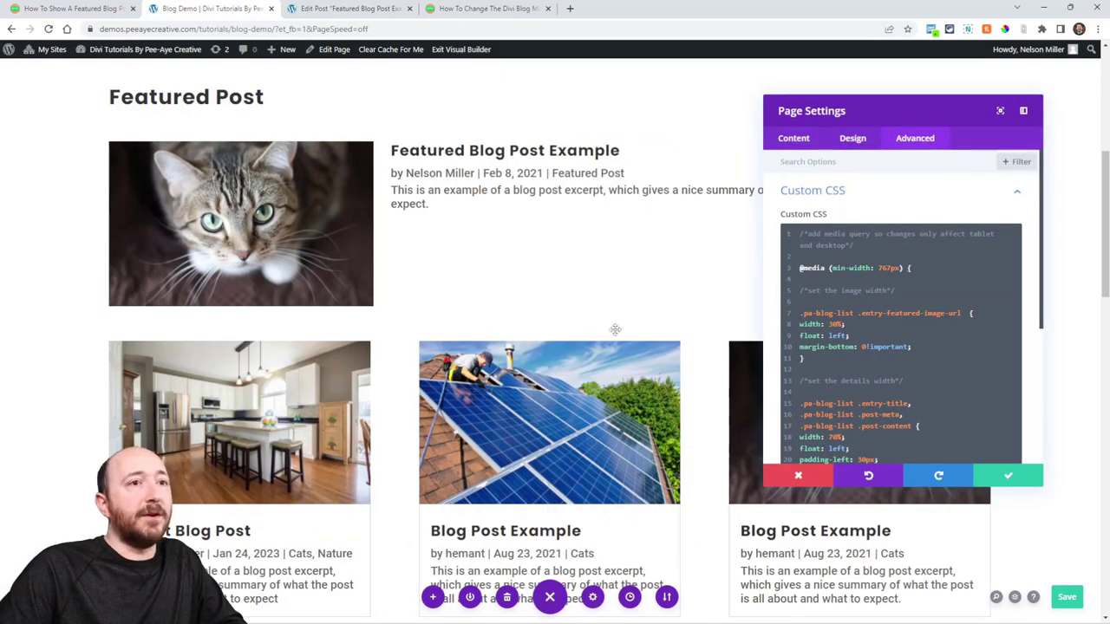
{"action": "left_click_drag", "start_coordinate": [903, 114], "coordinate": [778, 162]}
{"action": "left_click", "coordinate": [884, 523]}
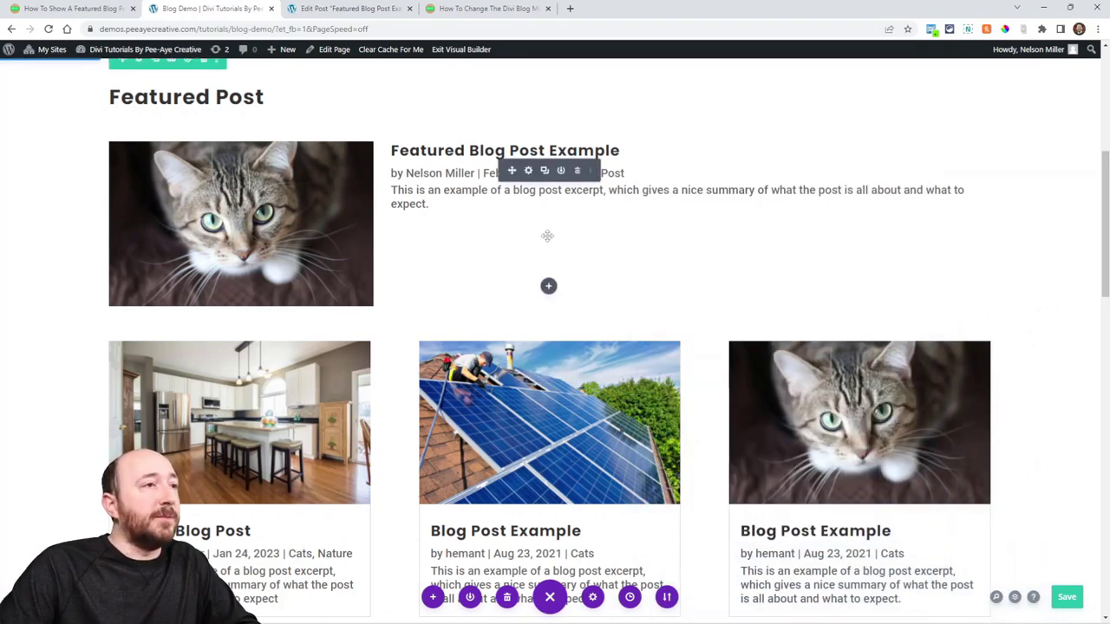
Set the featured post module's background colour to green.
{"action": "left_click", "coordinate": [529, 171]}
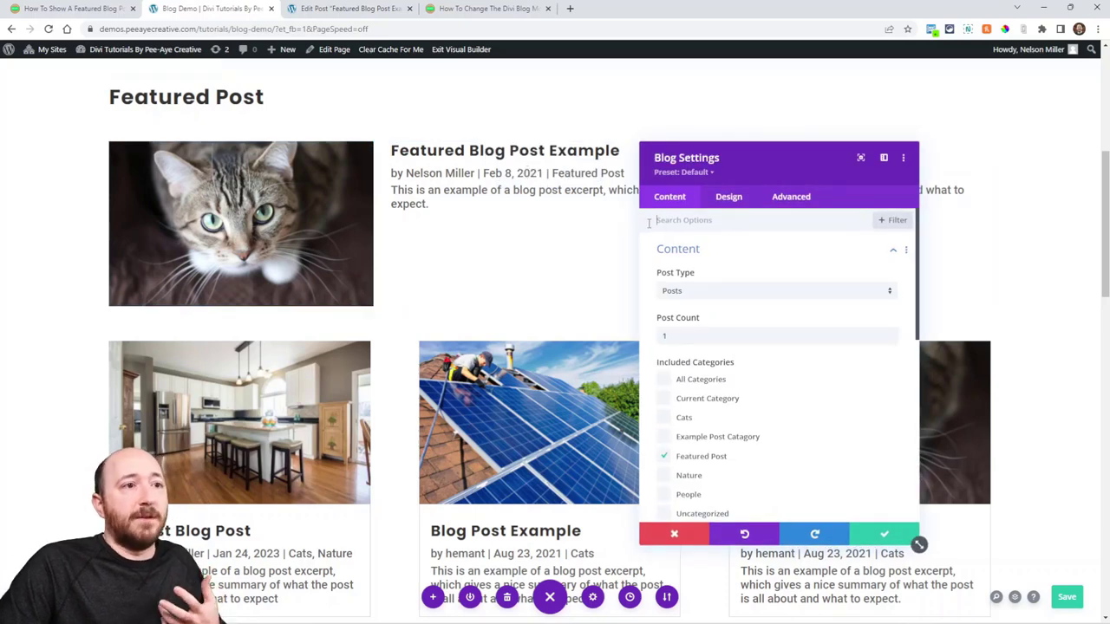
{"action": "scroll", "coordinate": [731, 375], "scroll_direction": "down", "scroll_amount": 5}
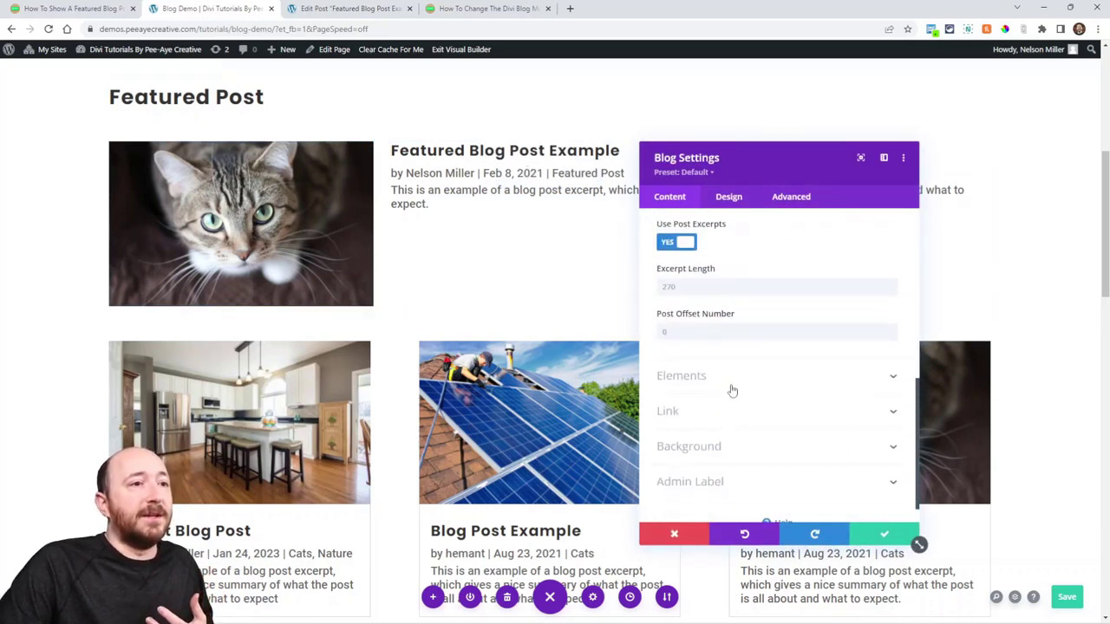
{"action": "scroll", "coordinate": [707, 403], "scroll_direction": "down", "scroll_amount": 1}
{"action": "left_click", "coordinate": [699, 416]}
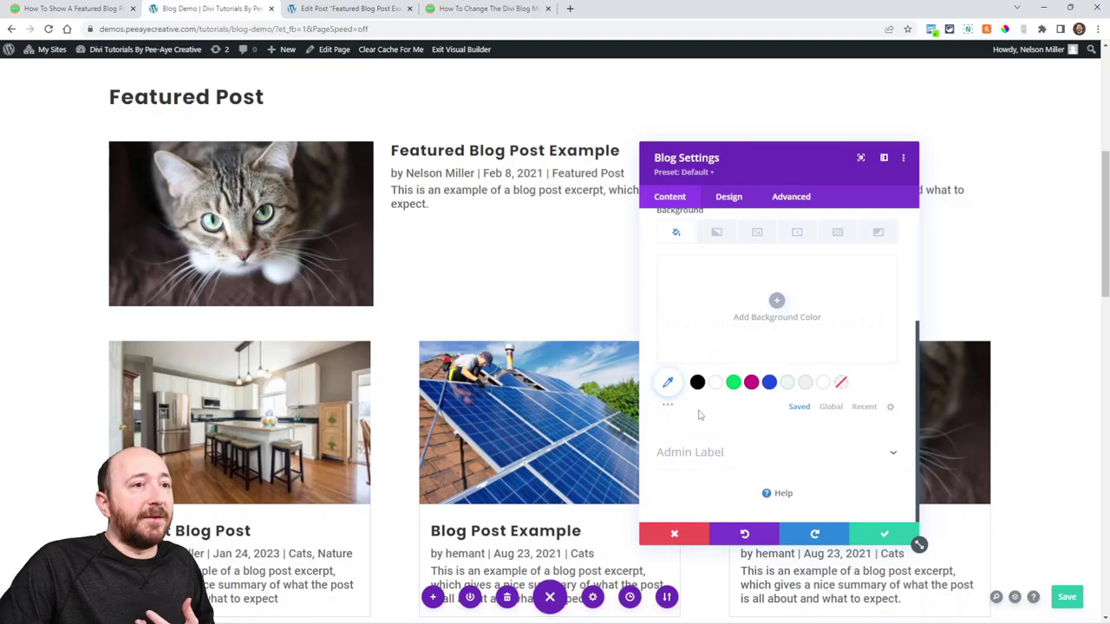
{"action": "left_click", "coordinate": [733, 421]}
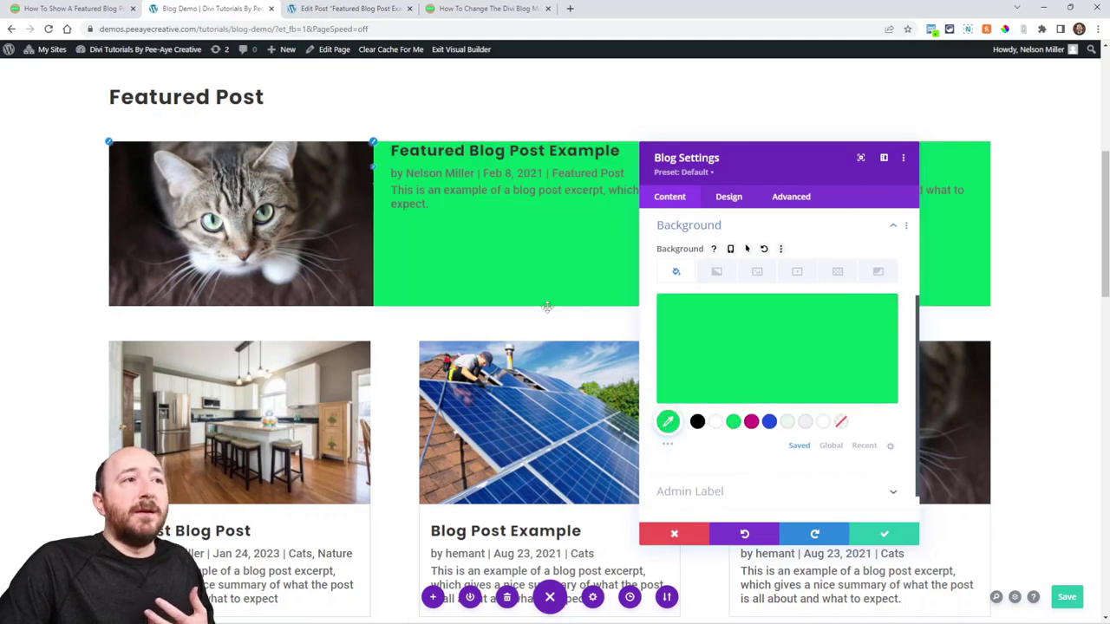
Style the featured post title white in the module's Title Text design settings.
{"action": "left_click", "coordinate": [732, 198]}
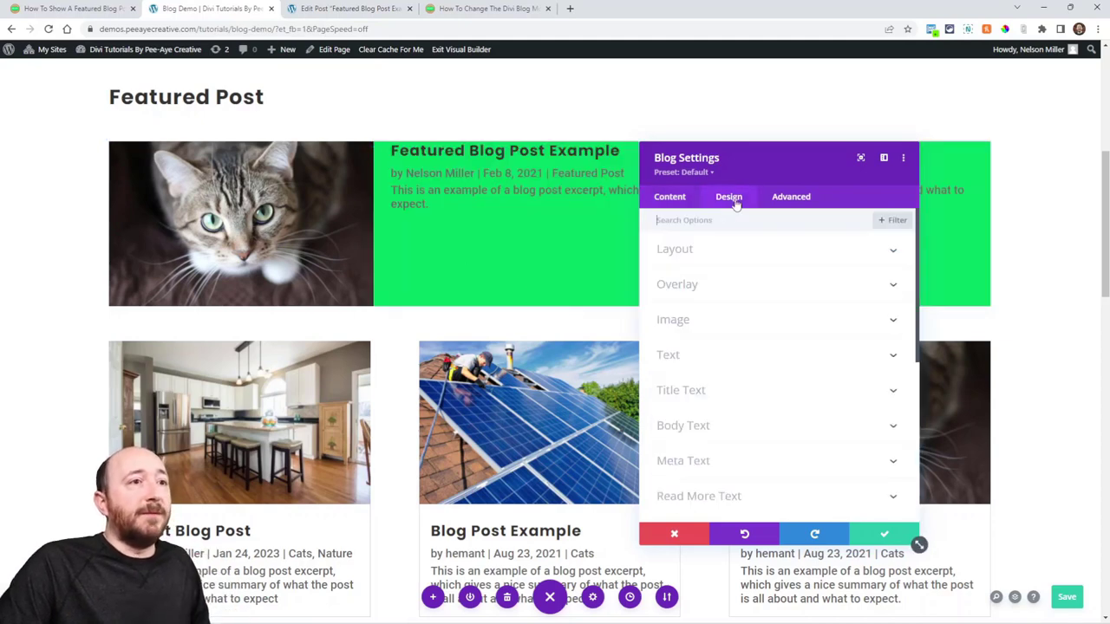
{"action": "scroll", "coordinate": [746, 364], "scroll_direction": "down", "scroll_amount": 3}
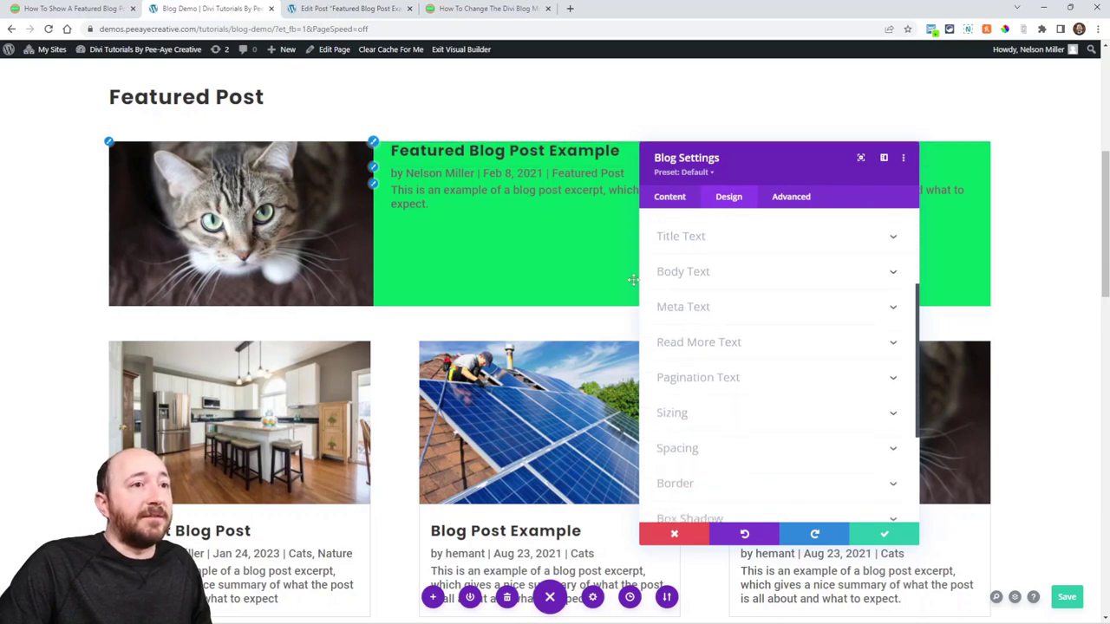
{"action": "left_click", "coordinate": [694, 235]}
{"action": "scroll", "coordinate": [748, 388], "scroll_direction": "down", "scroll_amount": 3}
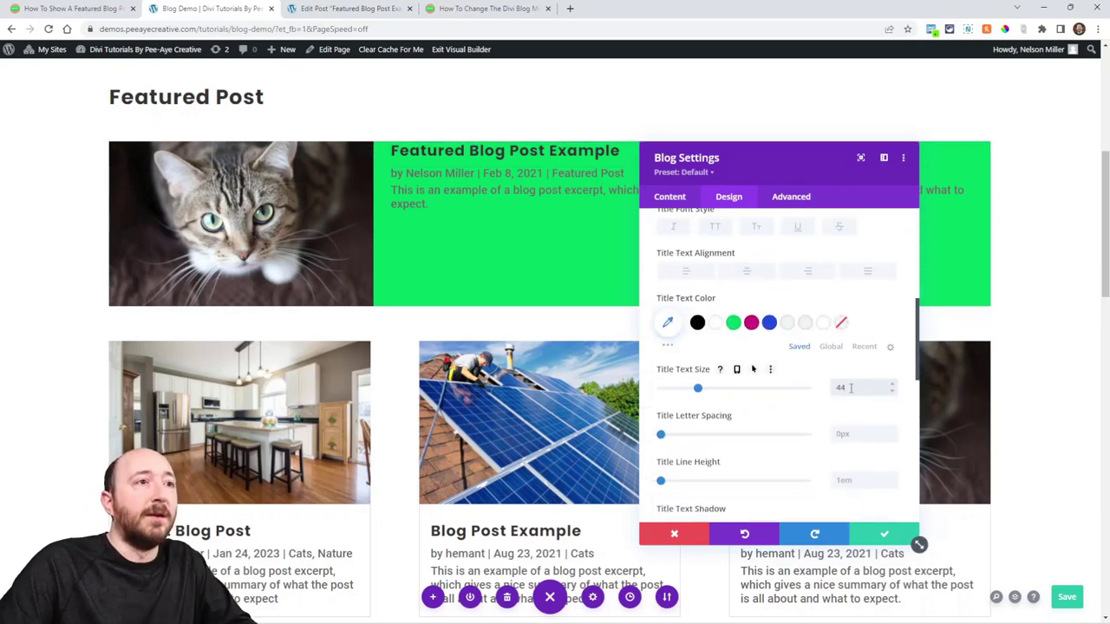
{"action": "left_click_drag", "start_coordinate": [778, 168], "coordinate": [875, 259]}
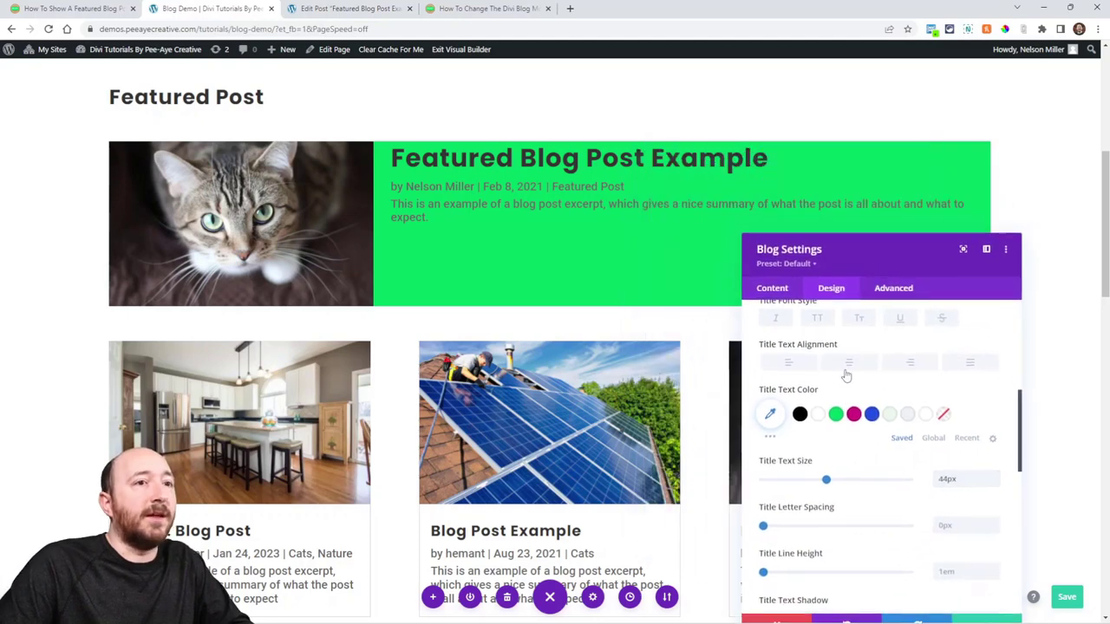
{"action": "left_click", "coordinate": [818, 413]}
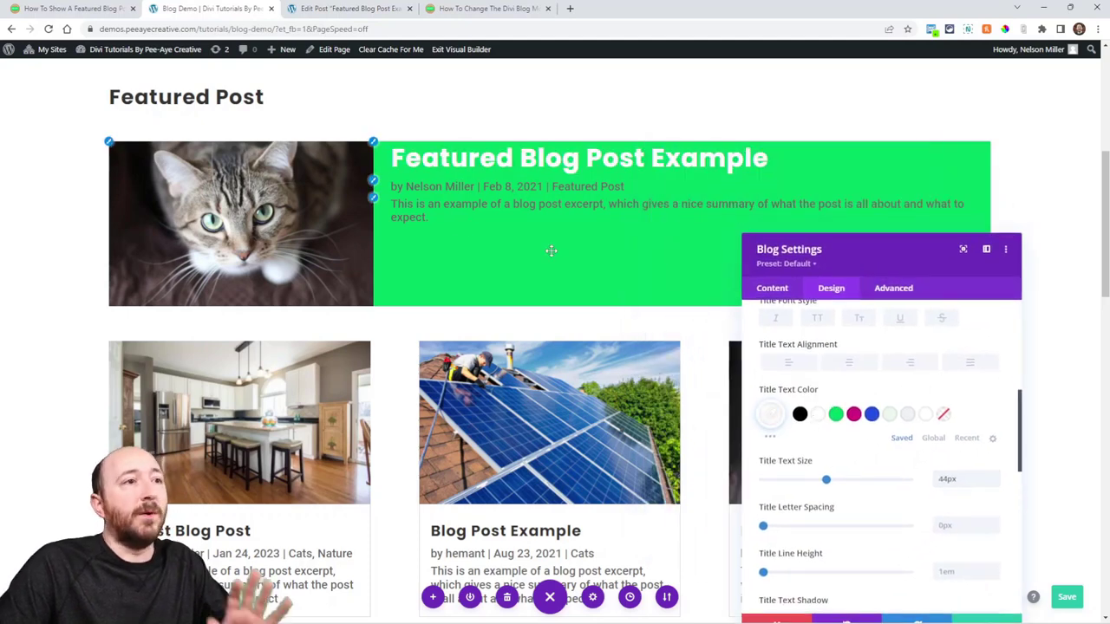
{"action": "left_click_drag", "start_coordinate": [867, 260], "coordinate": [747, 195]}
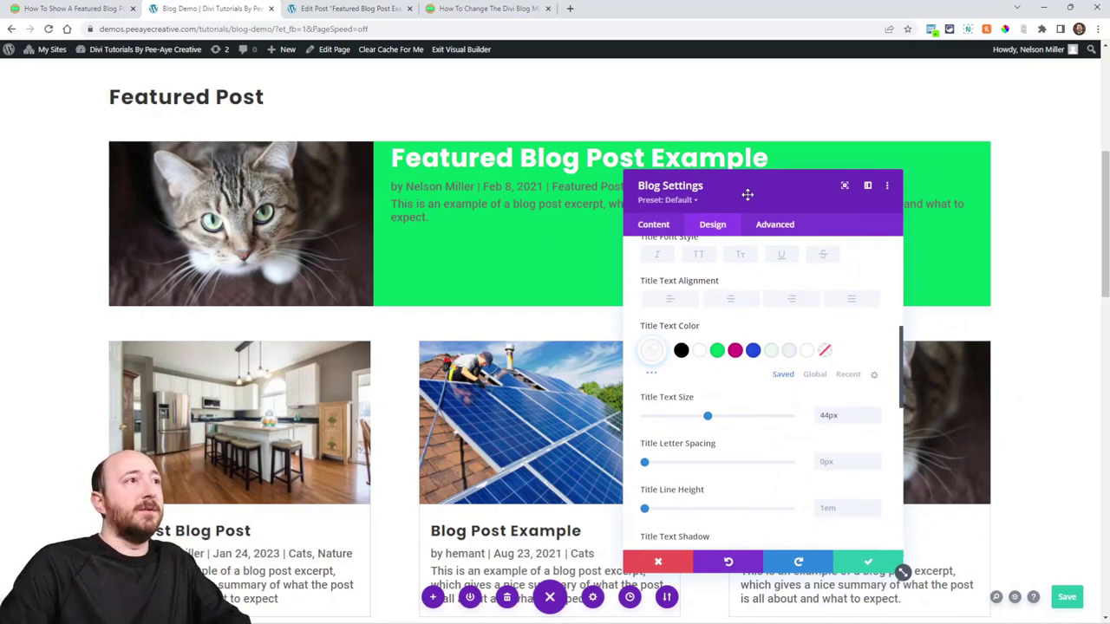
Copy the tutorial's 'Add Some Fancy Styling' et_pb_post snippet and return to the Blog Demo tab.
{"action": "left_click", "coordinate": [482, 10]}
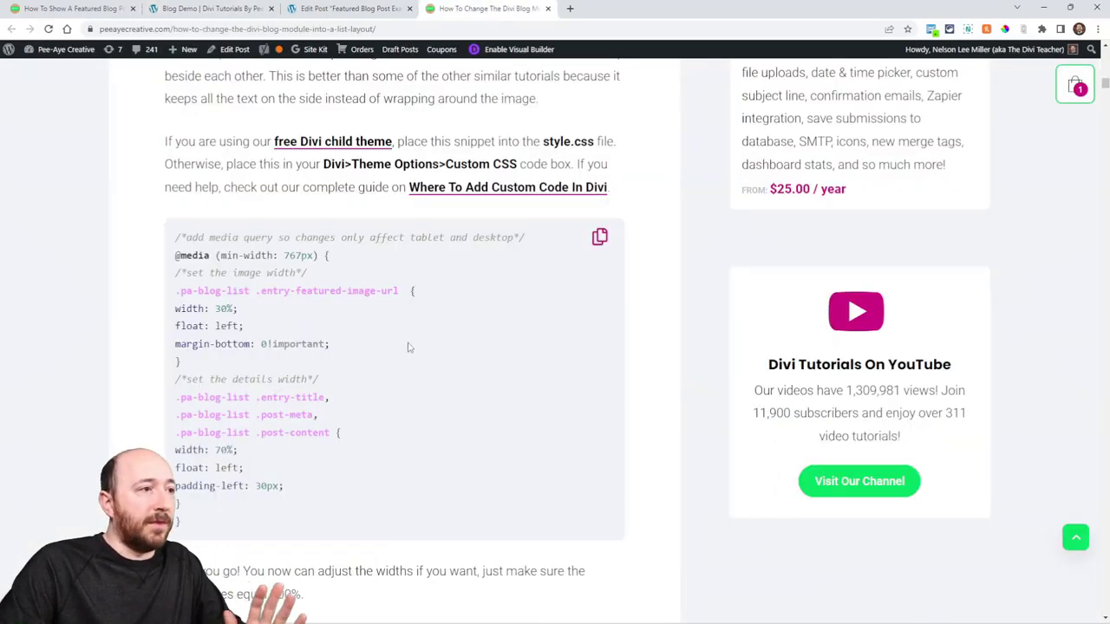
{"action": "scroll", "coordinate": [478, 324], "scroll_direction": "down", "scroll_amount": 15}
{"action": "scroll", "coordinate": [476, 319], "scroll_direction": "up", "scroll_amount": 5}
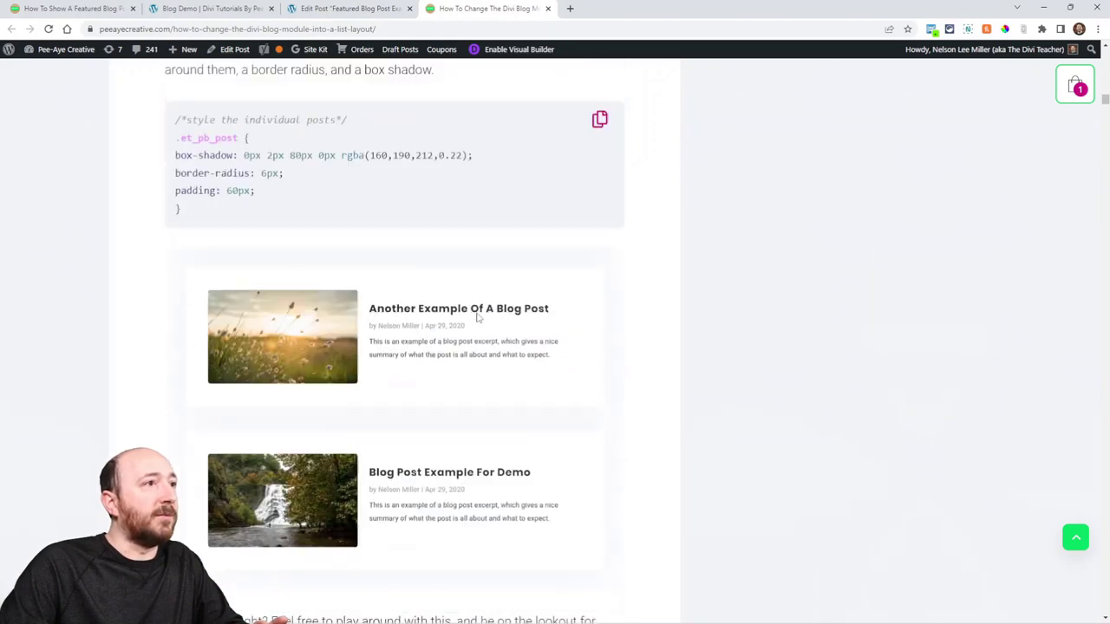
{"action": "scroll", "coordinate": [476, 318], "scroll_direction": "up", "scroll_amount": 3}
{"action": "scroll", "coordinate": [304, 397], "scroll_direction": "down", "scroll_amount": 4}
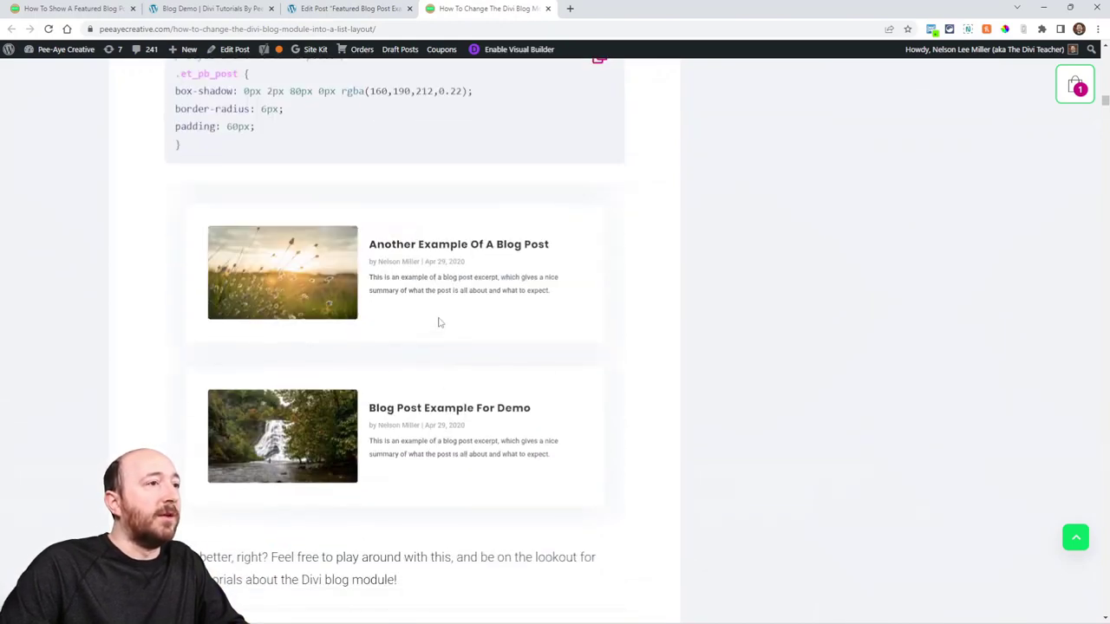
{"action": "scroll", "coordinate": [471, 353], "scroll_direction": "up", "scroll_amount": 2}
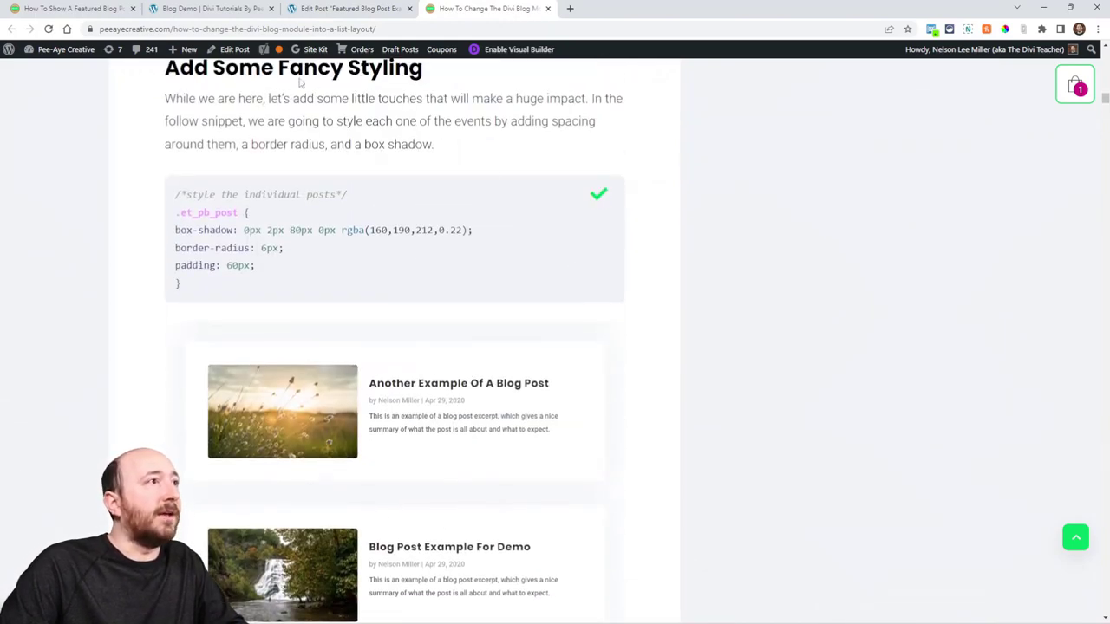
{"action": "left_click", "coordinate": [208, 8]}
Save the blog module, then append the .et_pb_post styling snippet to the page Custom CSS and save.
{"action": "left_click", "coordinate": [870, 563]}
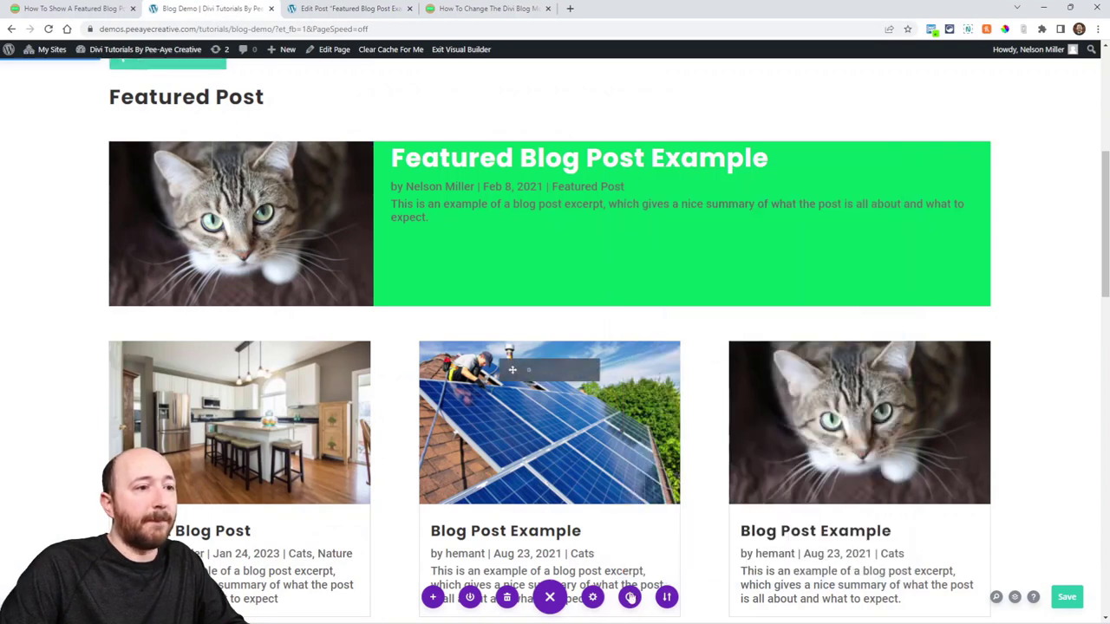
{"action": "left_click", "coordinate": [592, 597]}
{"action": "left_click", "coordinate": [775, 213]}
{"action": "left_click", "coordinate": [697, 271]}
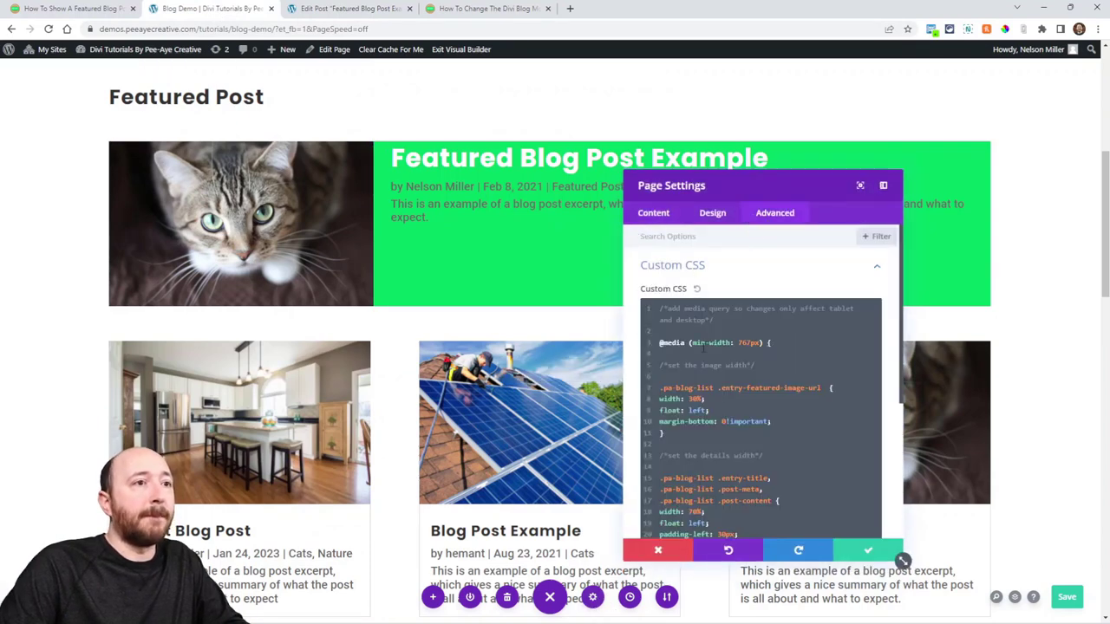
{"action": "scroll", "coordinate": [741, 407], "scroll_direction": "down", "scroll_amount": 2}
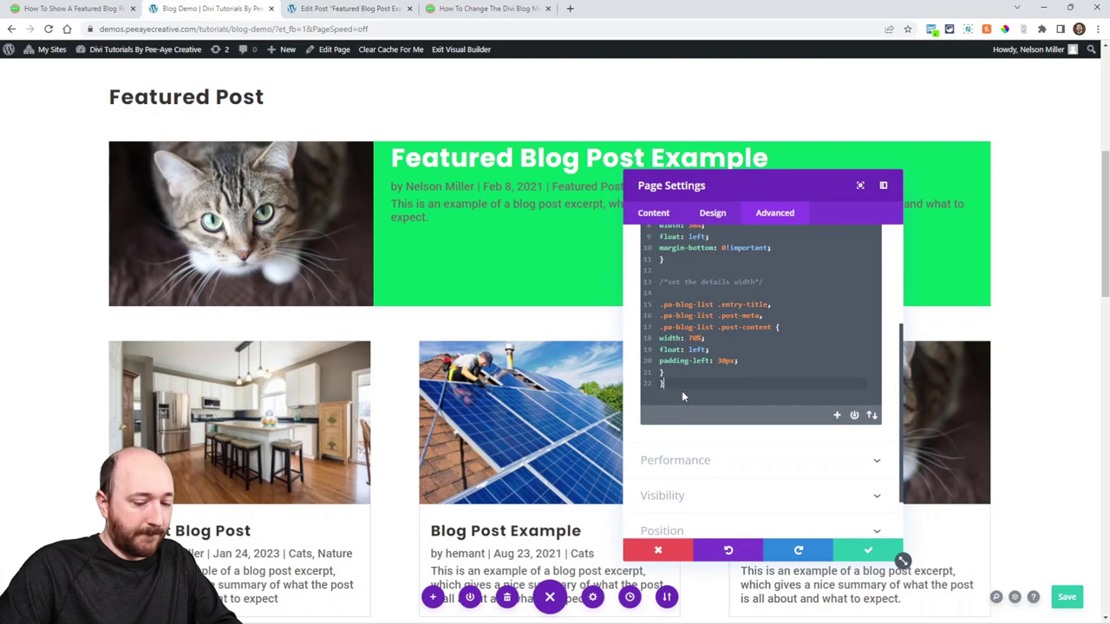
{"action": "type", "text": "/*style the individual posts*/  .et_pb_post { box-shadow: 0px 2px 80px 0px rgba(160,190,212,0.22); border-radius: 6px; padding: 60px; }"}
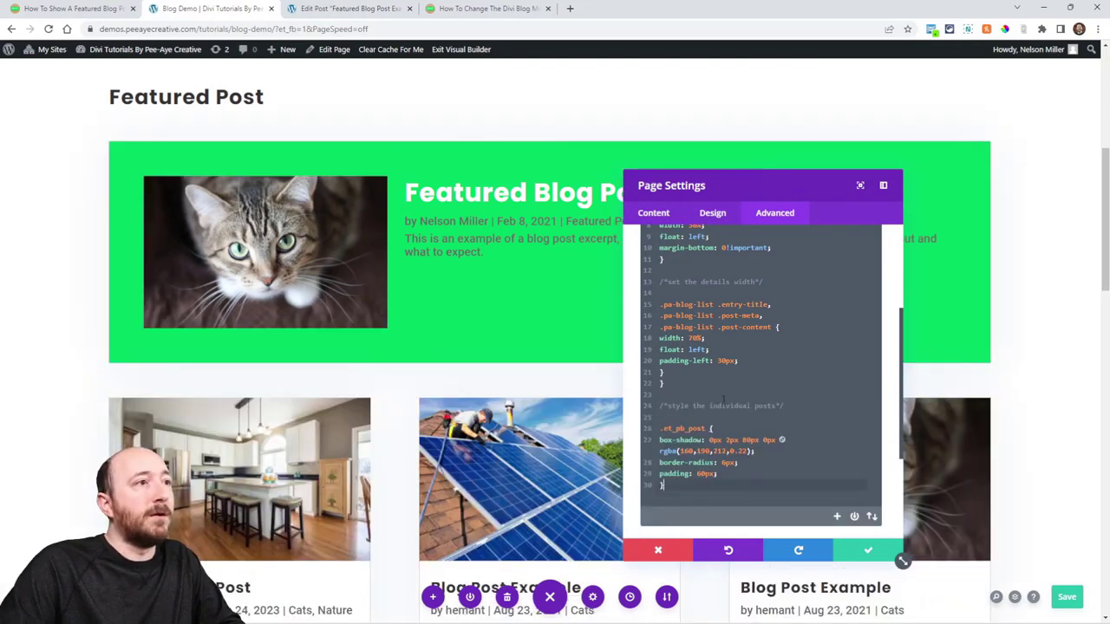
{"action": "left_click", "coordinate": [855, 553]}
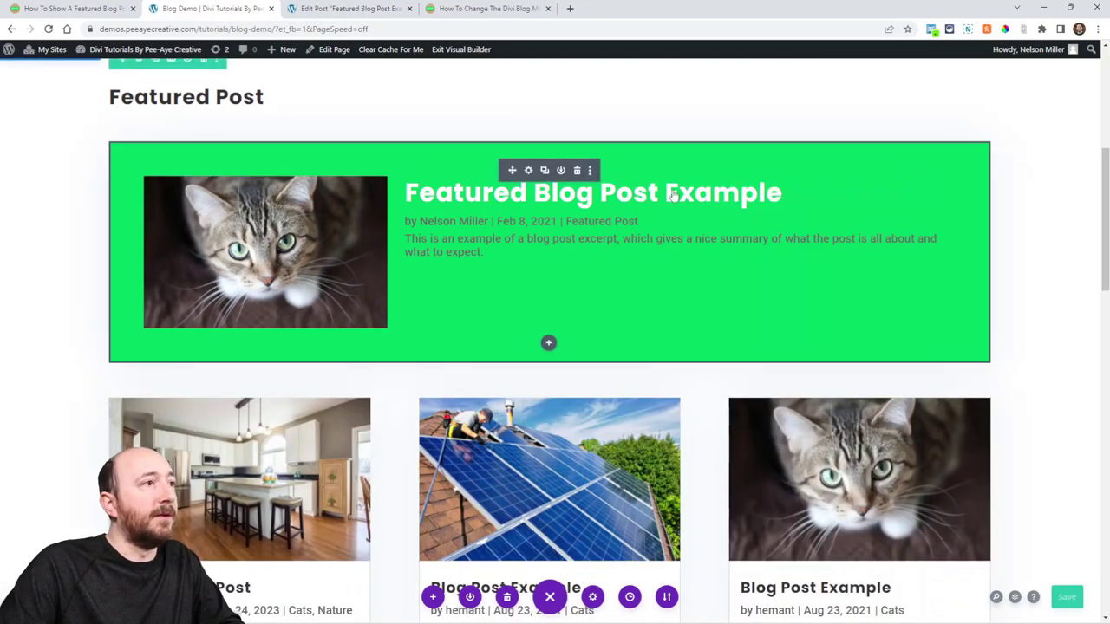
{"action": "left_click", "coordinate": [486, 7]}
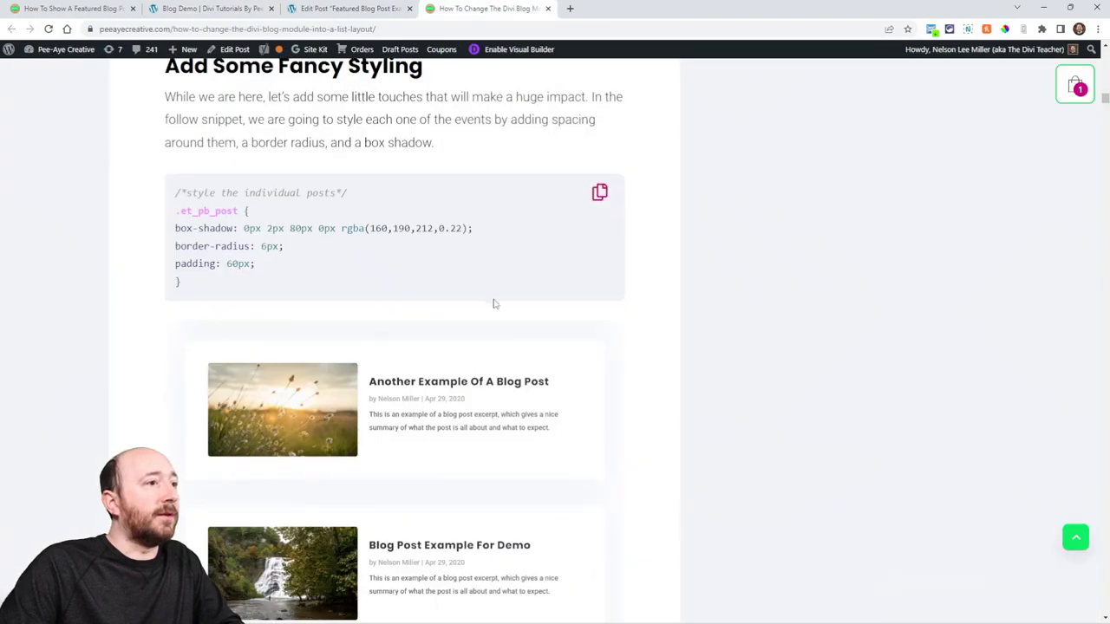
{"action": "scroll", "coordinate": [495, 303], "scroll_direction": "down", "scroll_amount": 5}
{"action": "scroll", "coordinate": [494, 303], "scroll_direction": "down", "scroll_amount": 8}
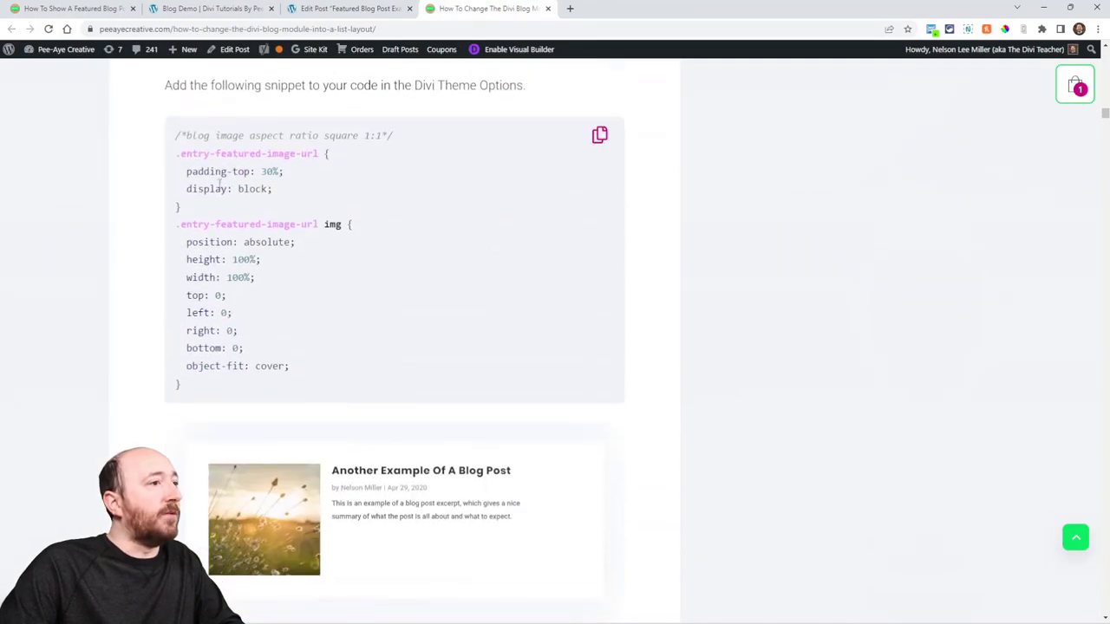
{"action": "scroll", "coordinate": [469, 242], "scroll_direction": "down", "scroll_amount": 8}
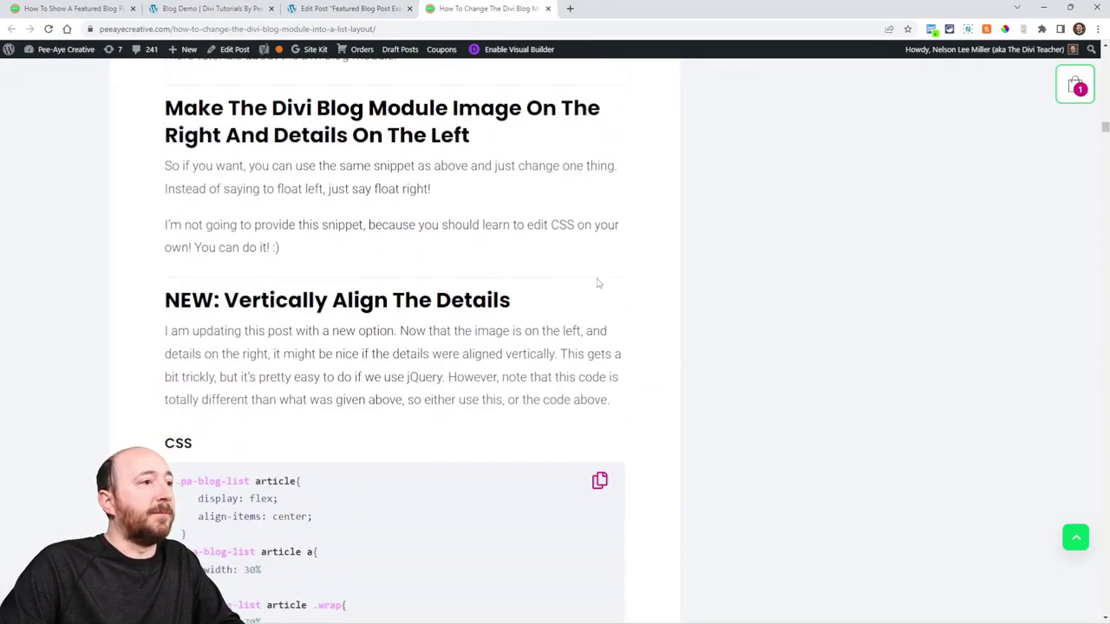
{"action": "left_click_drag", "start_coordinate": [165, 170], "coordinate": [453, 170]}
{"action": "left_click", "coordinate": [457, 187]}
{"action": "scroll", "coordinate": [458, 191], "scroll_direction": "down", "scroll_amount": 2}
{"action": "scroll", "coordinate": [301, 271], "scroll_direction": "down", "scroll_amount": 2}
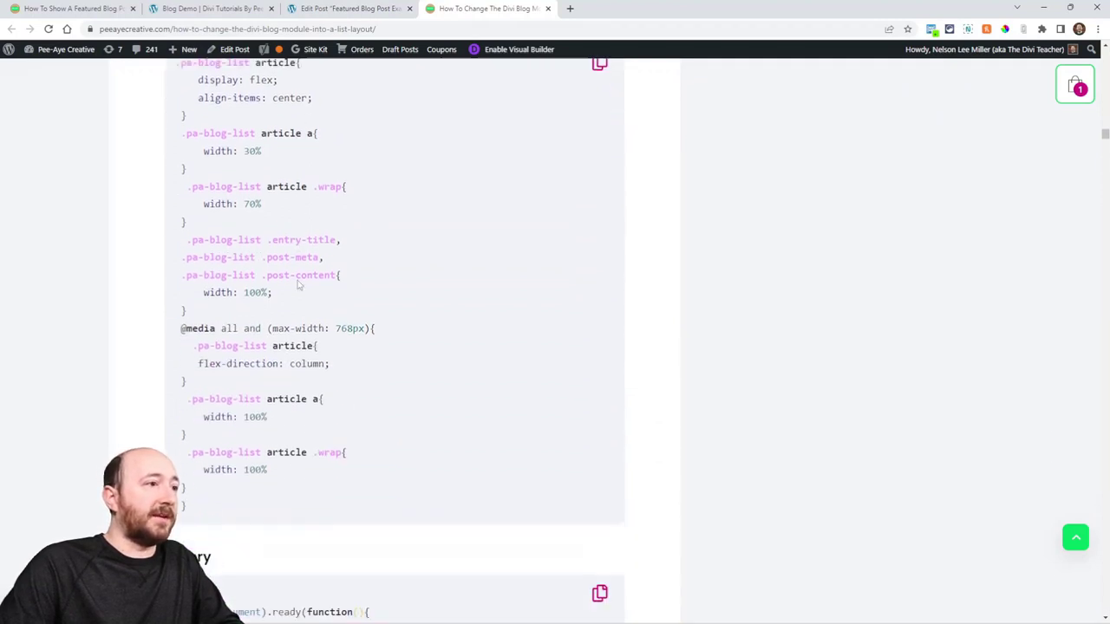
{"action": "scroll", "coordinate": [287, 484], "scroll_direction": "down", "scroll_amount": 3}
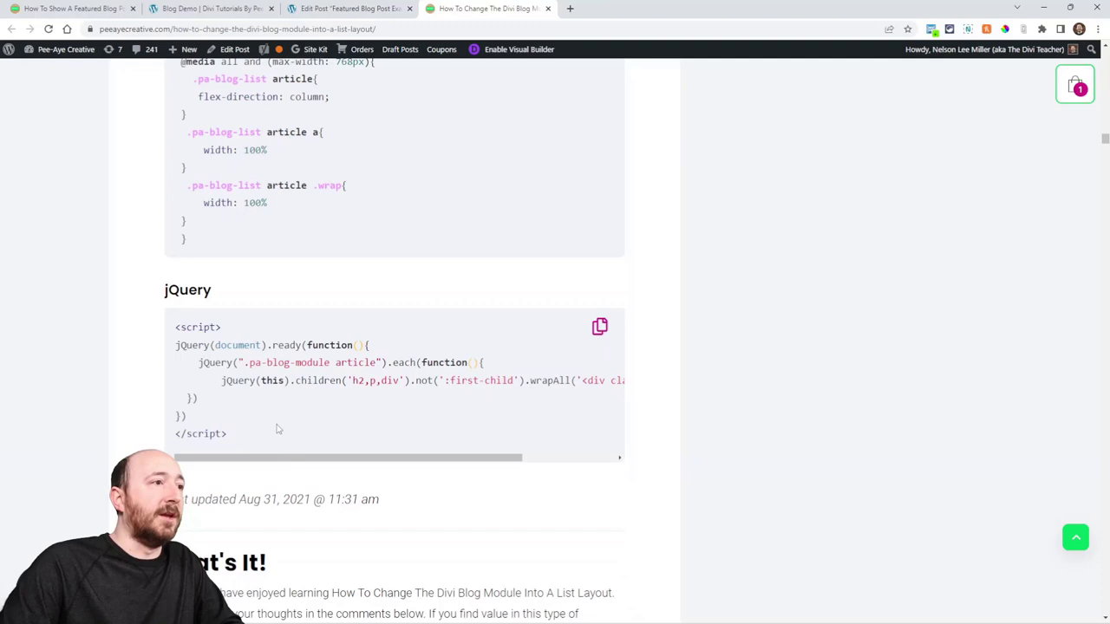
{"action": "scroll", "coordinate": [325, 273], "scroll_direction": "up", "scroll_amount": 3}
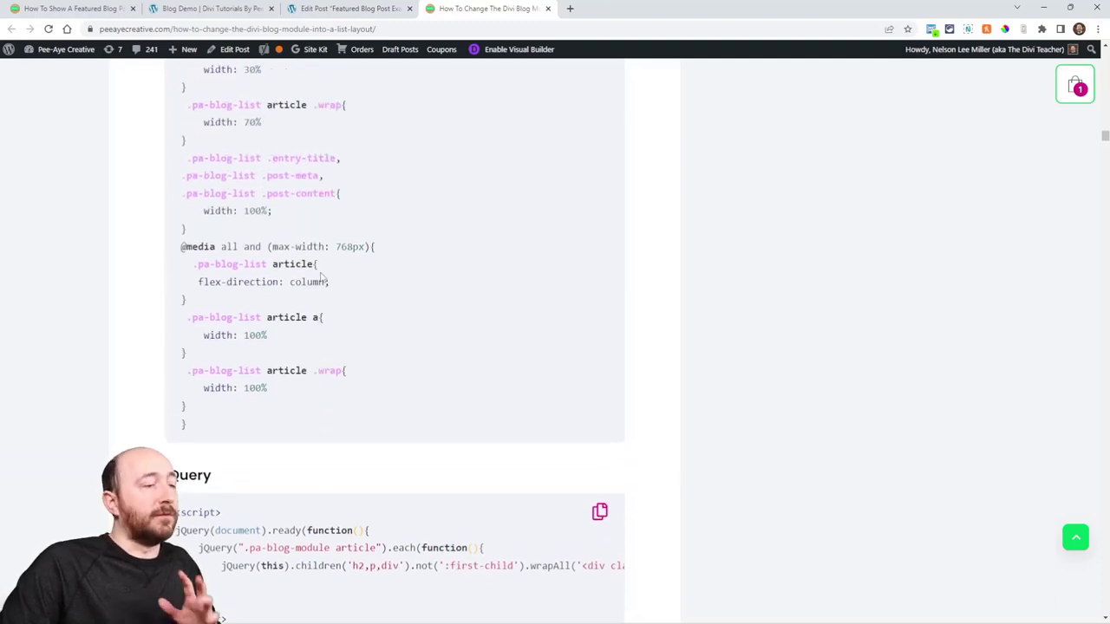
{"action": "scroll", "coordinate": [330, 278], "scroll_direction": "up", "scroll_amount": 2}
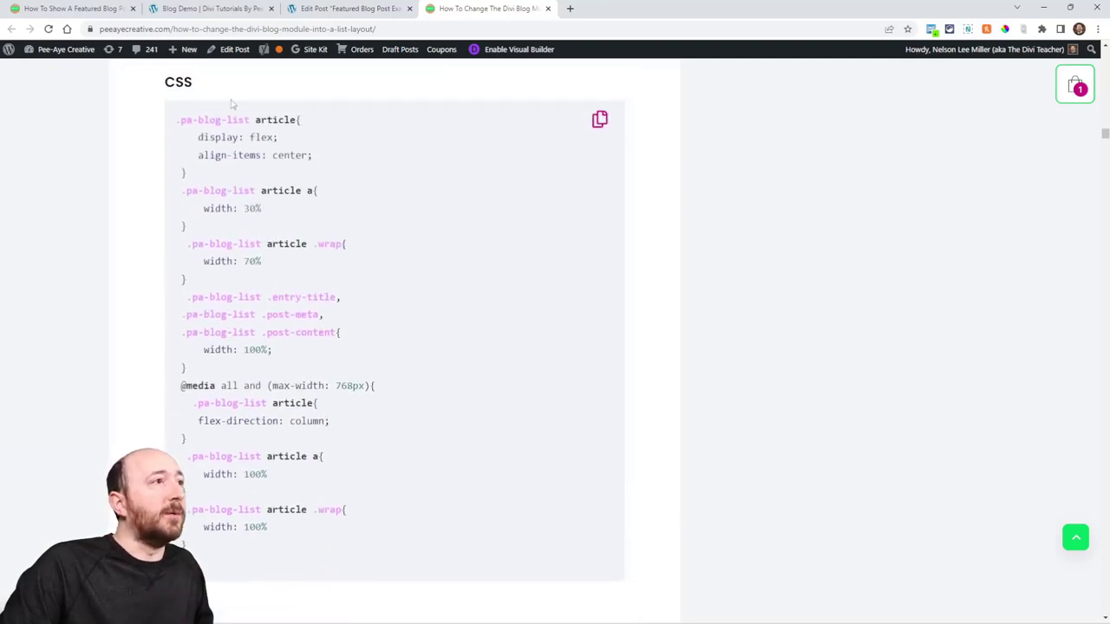
Save and exit the Visual Builder, then scroll the reloaded page to check the green featured card.
{"action": "left_click", "coordinate": [198, 8]}
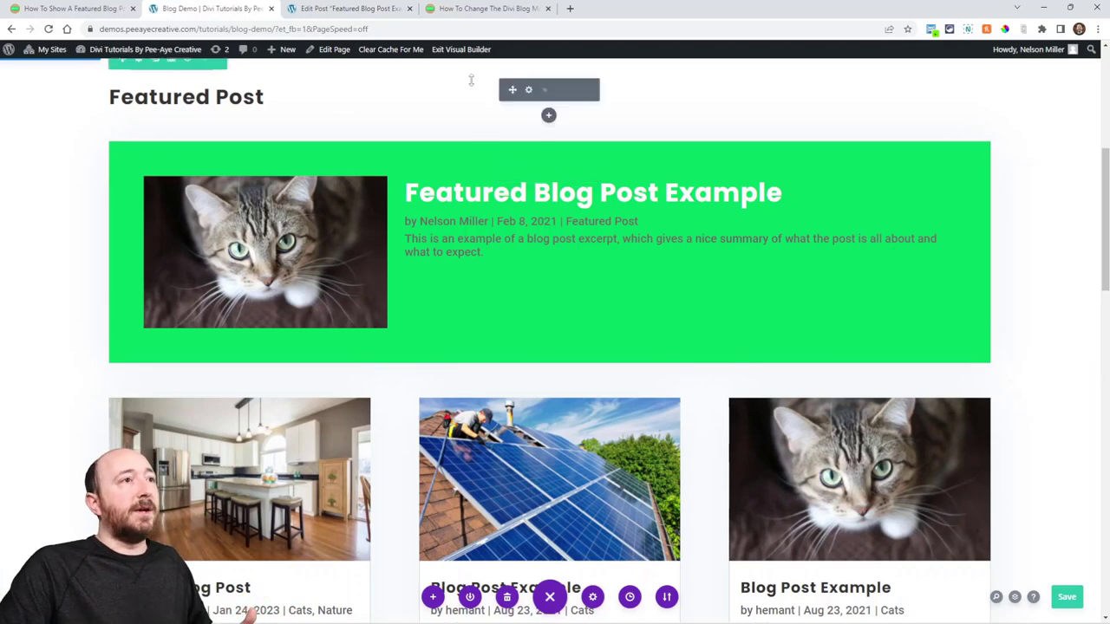
{"action": "left_click", "coordinate": [462, 49]}
{"action": "left_click", "coordinate": [613, 399]}
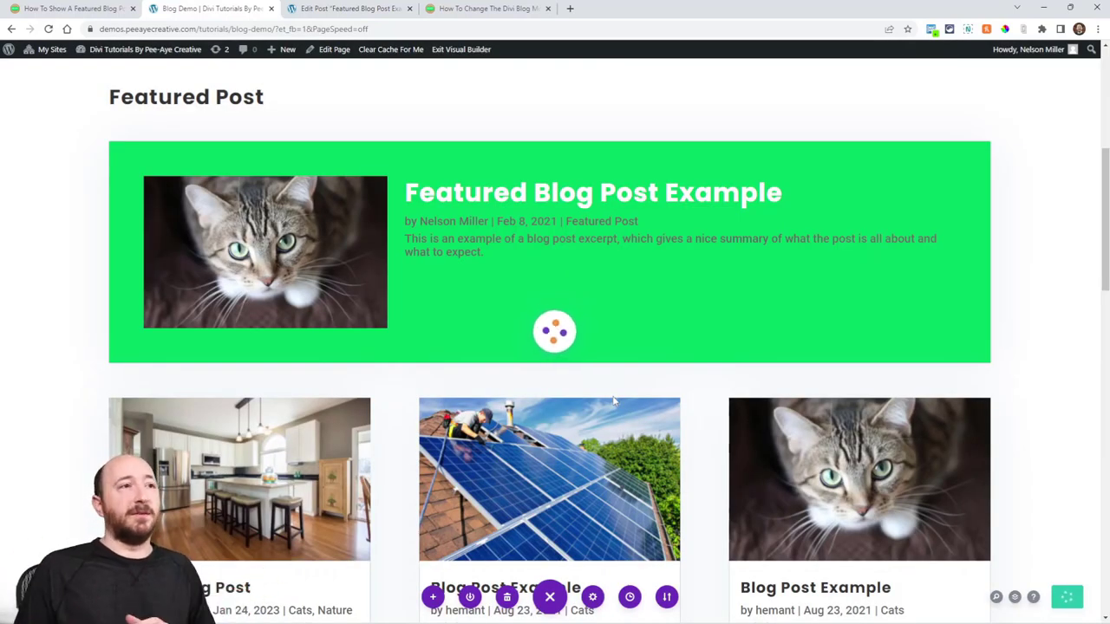
{"action": "scroll", "coordinate": [499, 153], "scroll_direction": "up", "scroll_amount": 2}
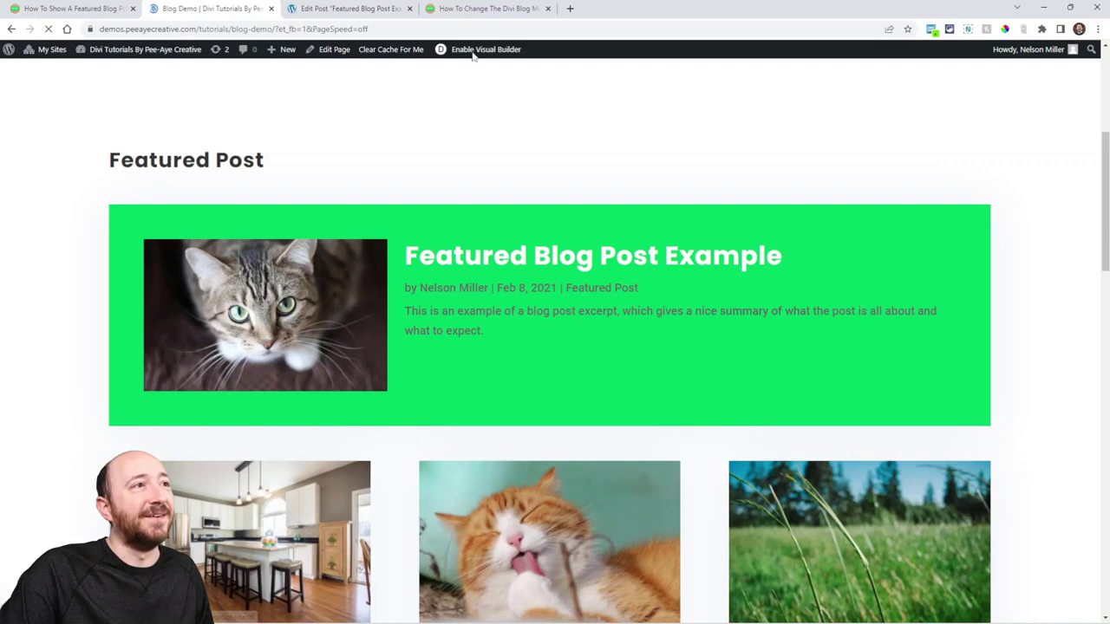
{"action": "scroll", "coordinate": [488, 341], "scroll_direction": "down", "scroll_amount": 10}
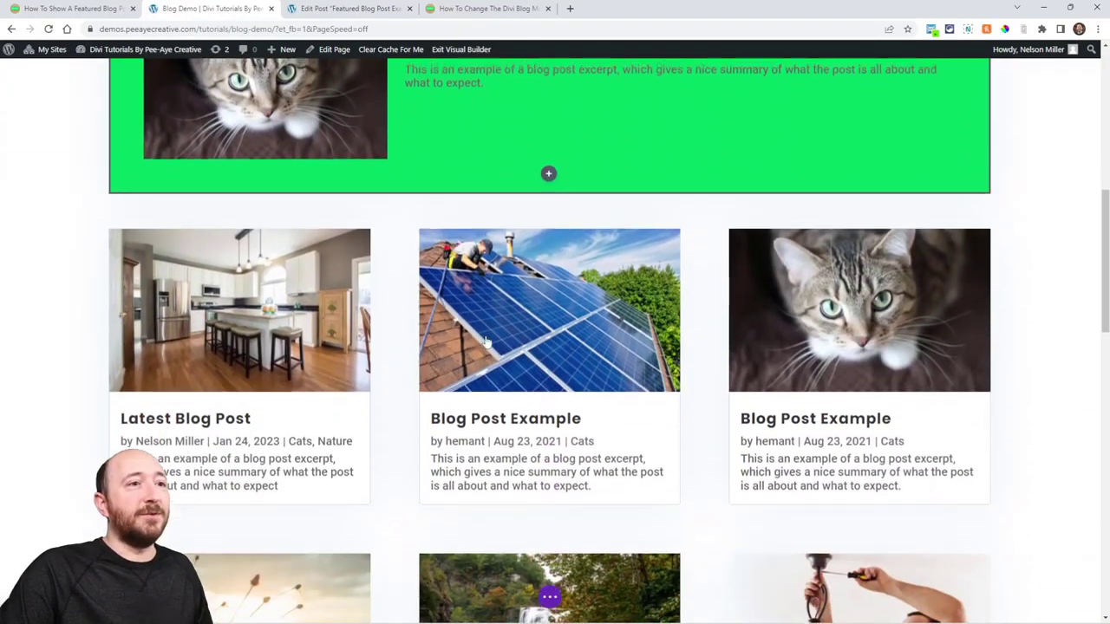
{"action": "scroll", "coordinate": [487, 372], "scroll_direction": "down", "scroll_amount": 3}
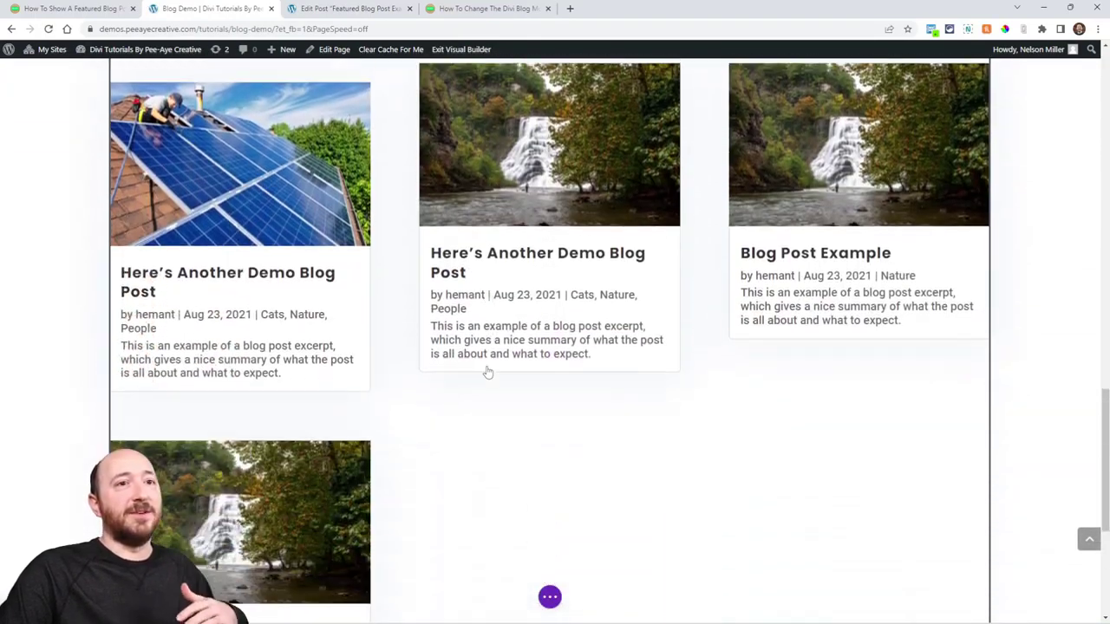
{"action": "scroll", "coordinate": [488, 369], "scroll_direction": "up", "scroll_amount": 7}
{"action": "scroll", "coordinate": [486, 366], "scroll_direction": "up", "scroll_amount": 3}
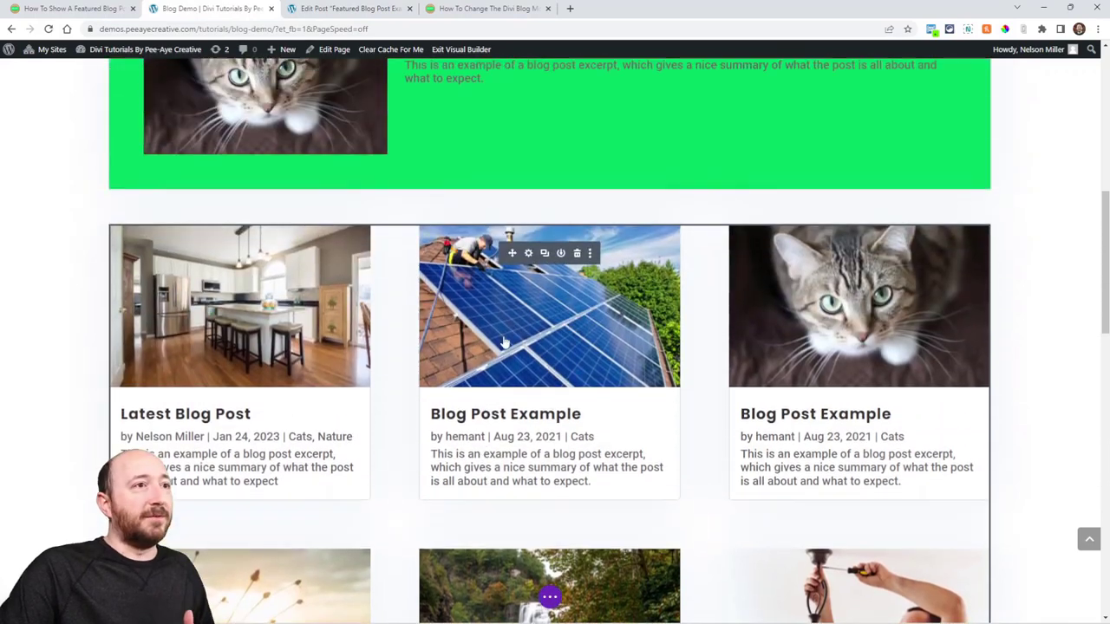
Set the blog post grid to show 3 posts.
{"action": "left_click", "coordinate": [527, 254]}
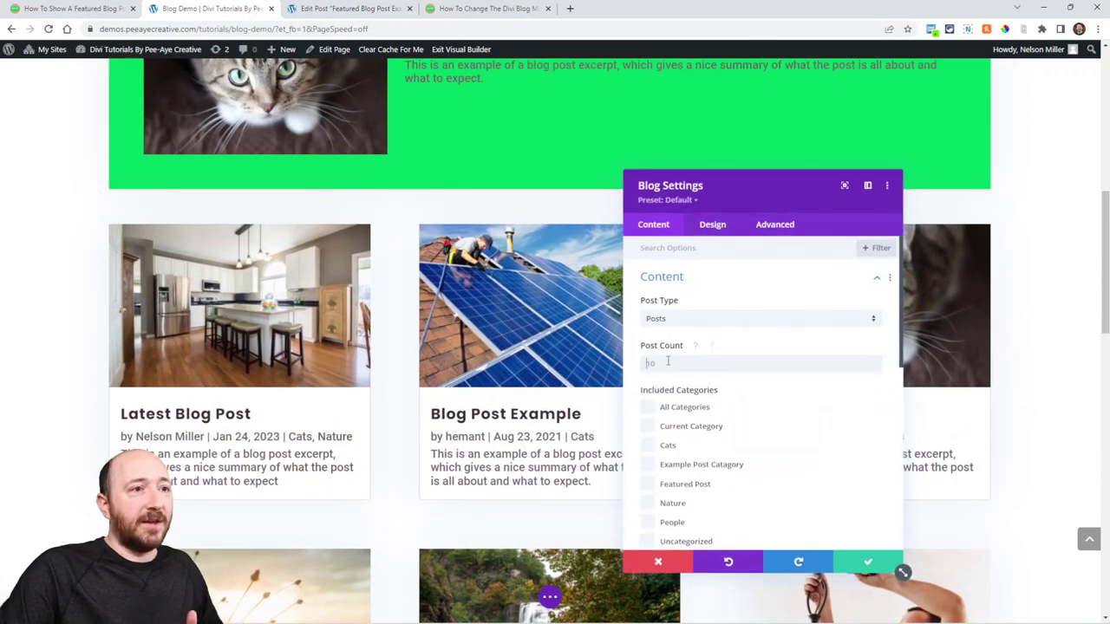
{"action": "left_click", "coordinate": [668, 362]}
{"action": "type", "text": "3"}
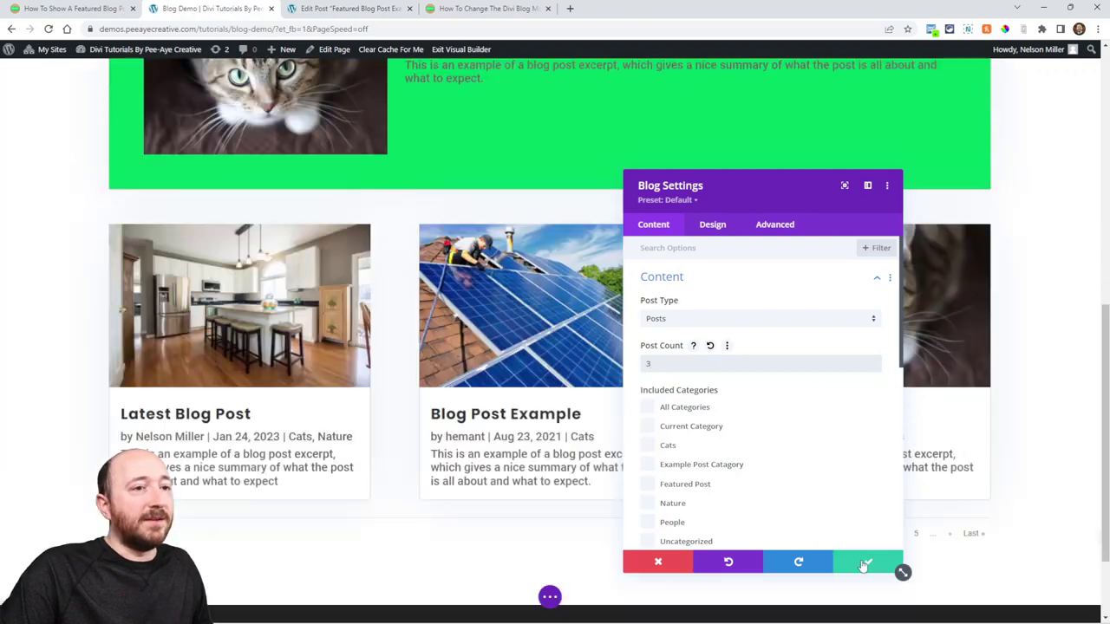
{"action": "left_click", "coordinate": [865, 564]}
{"action": "scroll", "coordinate": [543, 417], "scroll_direction": "up", "scroll_amount": 1}
{"action": "scroll", "coordinate": [544, 417], "scroll_direction": "up", "scroll_amount": 3}
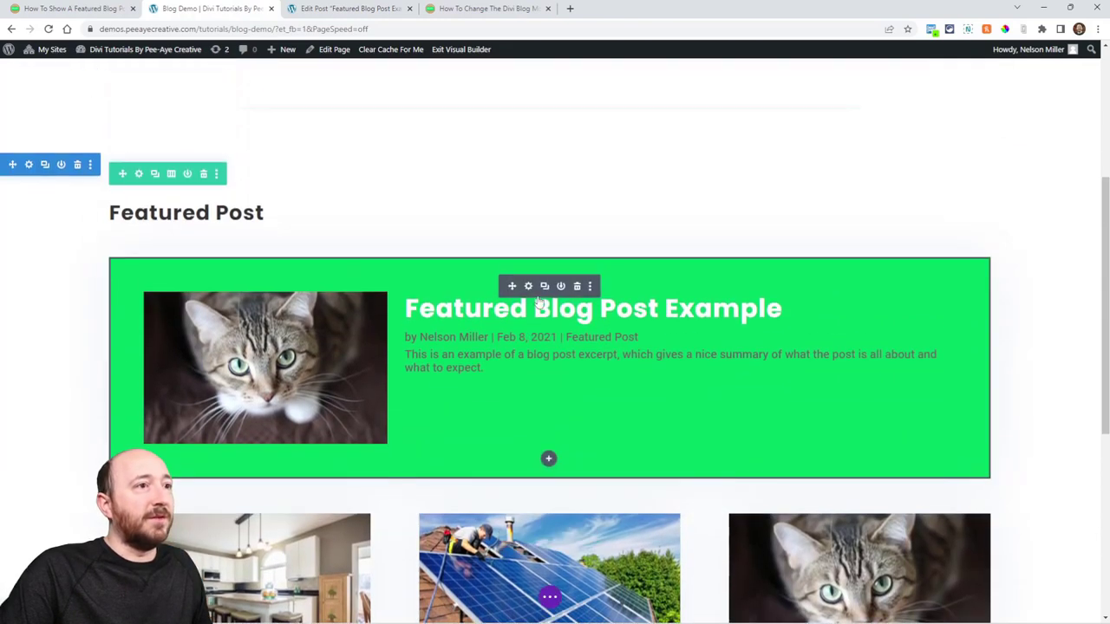
Duplicate the green featured card and move the copy below the three-post grid.
{"action": "left_click", "coordinate": [545, 288]}
{"action": "scroll", "coordinate": [521, 269], "scroll_direction": "down", "scroll_amount": 3}
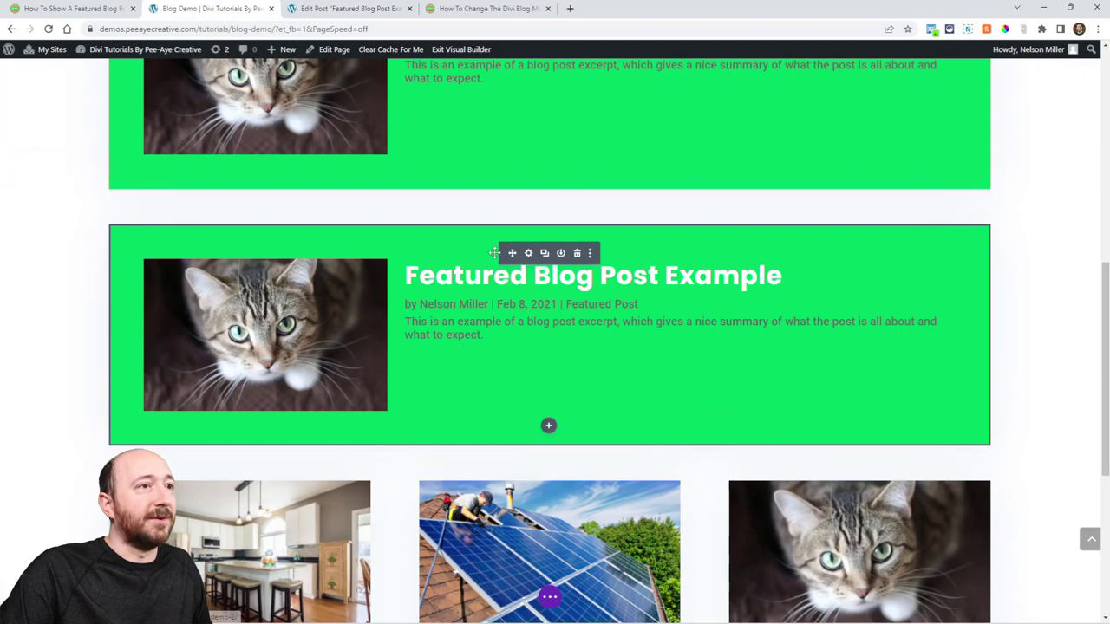
{"action": "scroll", "coordinate": [509, 253], "scroll_direction": "down", "scroll_amount": 5}
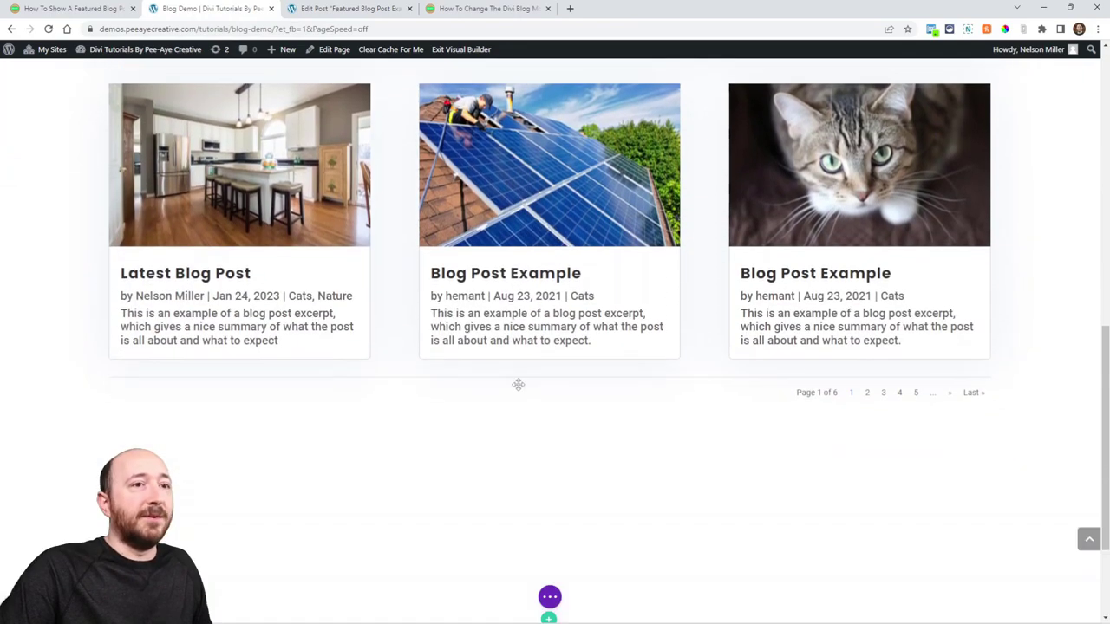
{"action": "left_click_drag", "start_coordinate": [518, 384], "coordinate": [538, 384]}
{"action": "scroll", "coordinate": [538, 385], "scroll_direction": "up", "scroll_amount": 3}
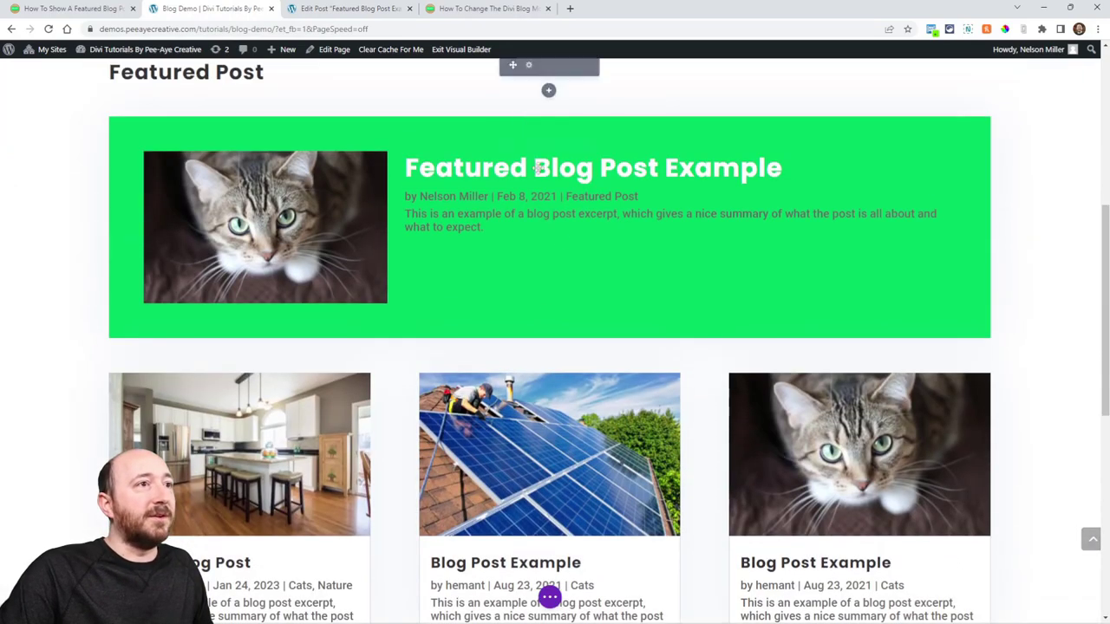
{"action": "scroll", "coordinate": [517, 227], "scroll_direction": "down", "scroll_amount": 3}
{"action": "scroll", "coordinate": [517, 228], "scroll_direction": "down", "scroll_amount": 2}
{"action": "scroll", "coordinate": [517, 228], "scroll_direction": "up", "scroll_amount": 3}
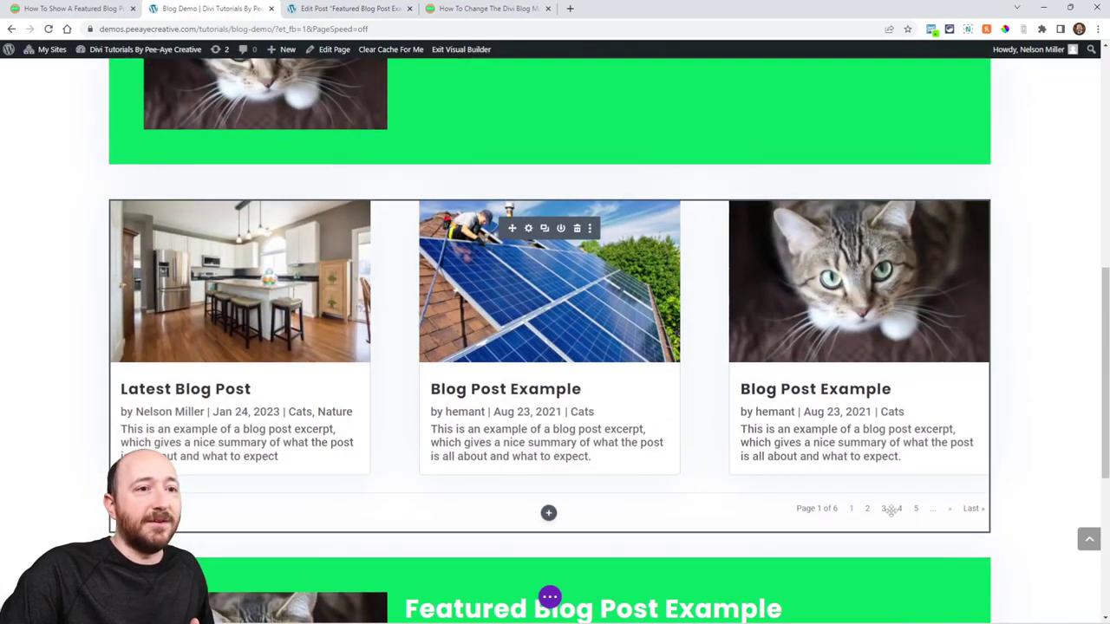
{"action": "scroll", "coordinate": [630, 405], "scroll_direction": "down", "scroll_amount": 3}
Uncheck the Featured Post category on the copied card, change its background to blue, and save.
{"action": "left_click", "coordinate": [529, 300]}
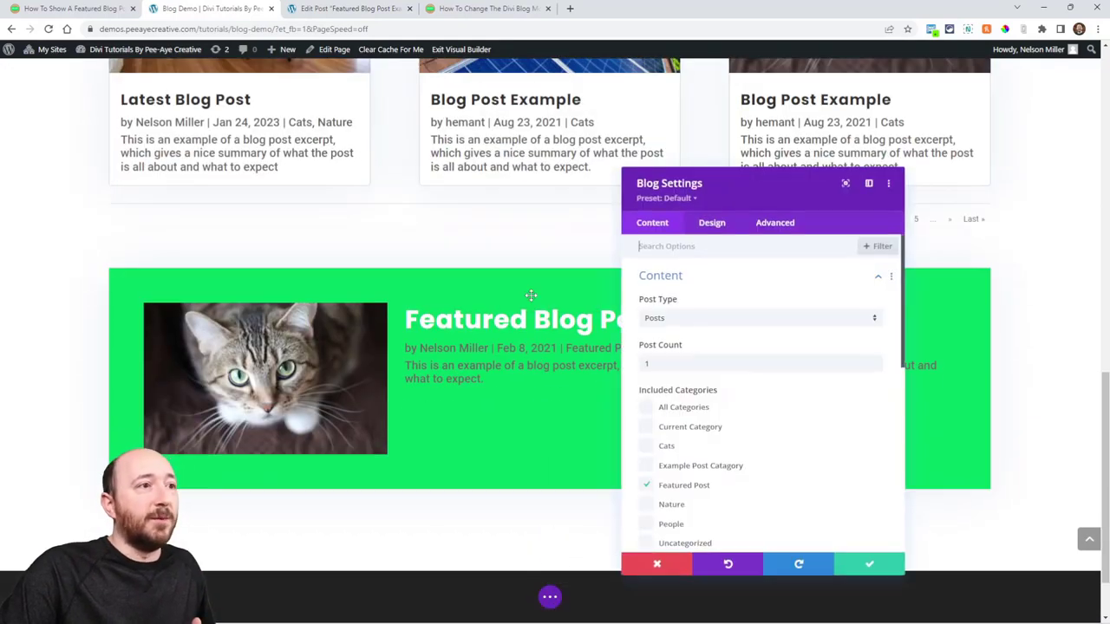
{"action": "scroll", "coordinate": [729, 413], "scroll_direction": "down", "scroll_amount": 2}
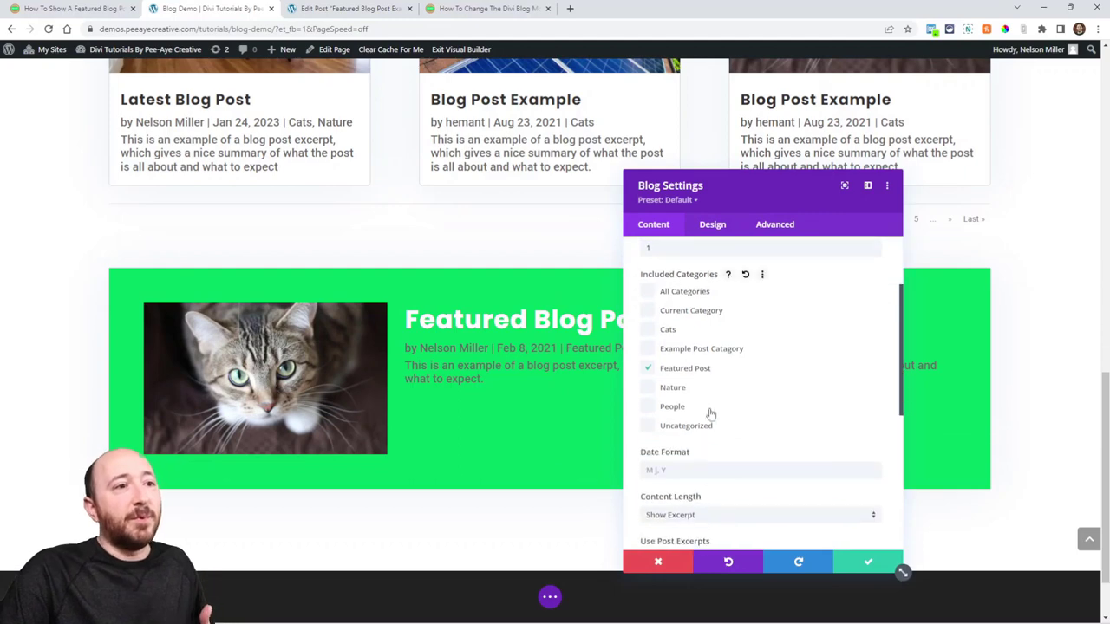
{"action": "left_click", "coordinate": [649, 371]}
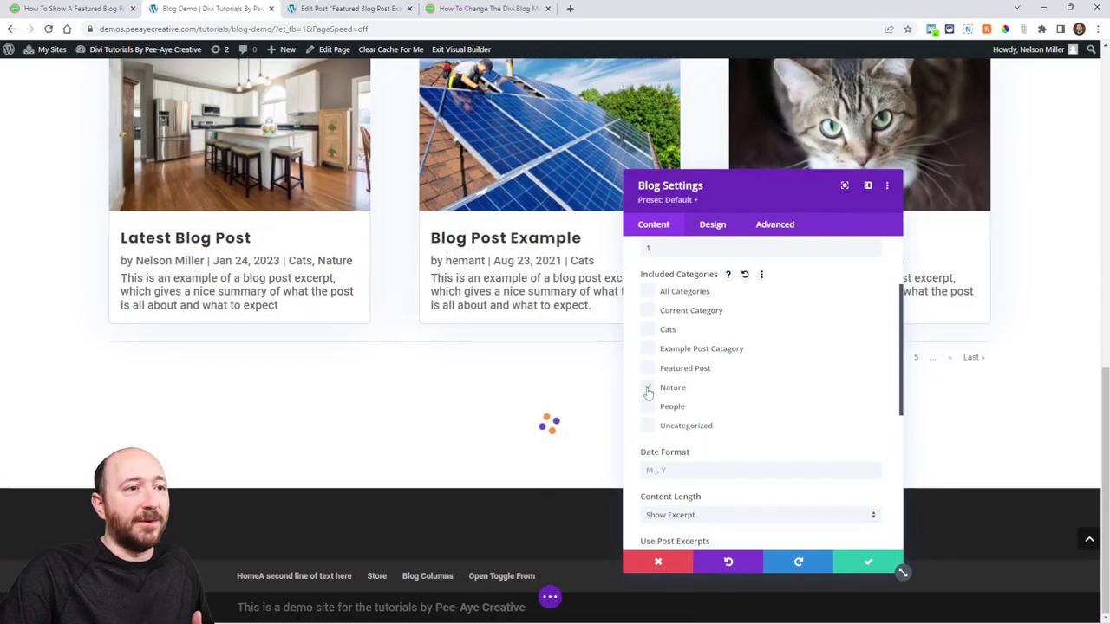
{"action": "scroll", "coordinate": [701, 411], "scroll_direction": "down", "scroll_amount": 4}
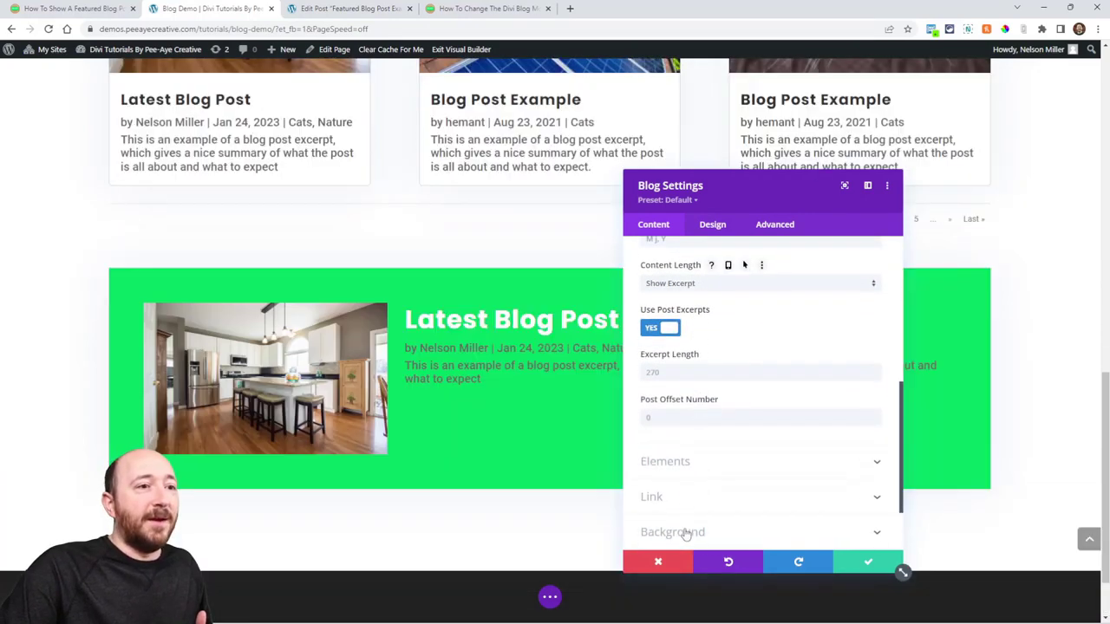
{"action": "left_click", "coordinate": [699, 531]}
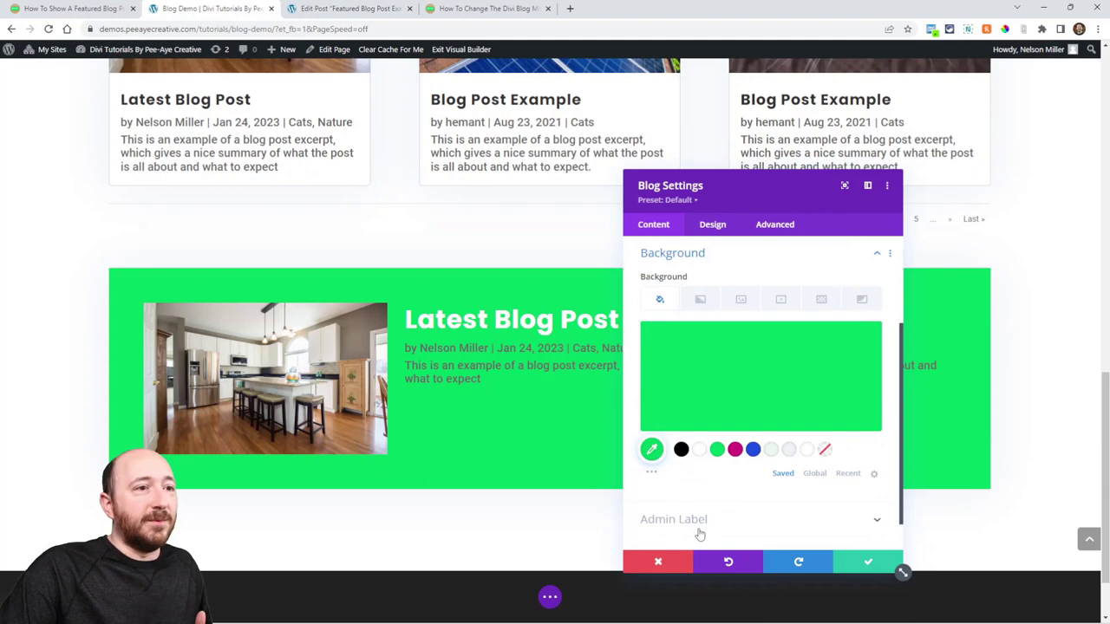
{"action": "left_click", "coordinate": [753, 450]}
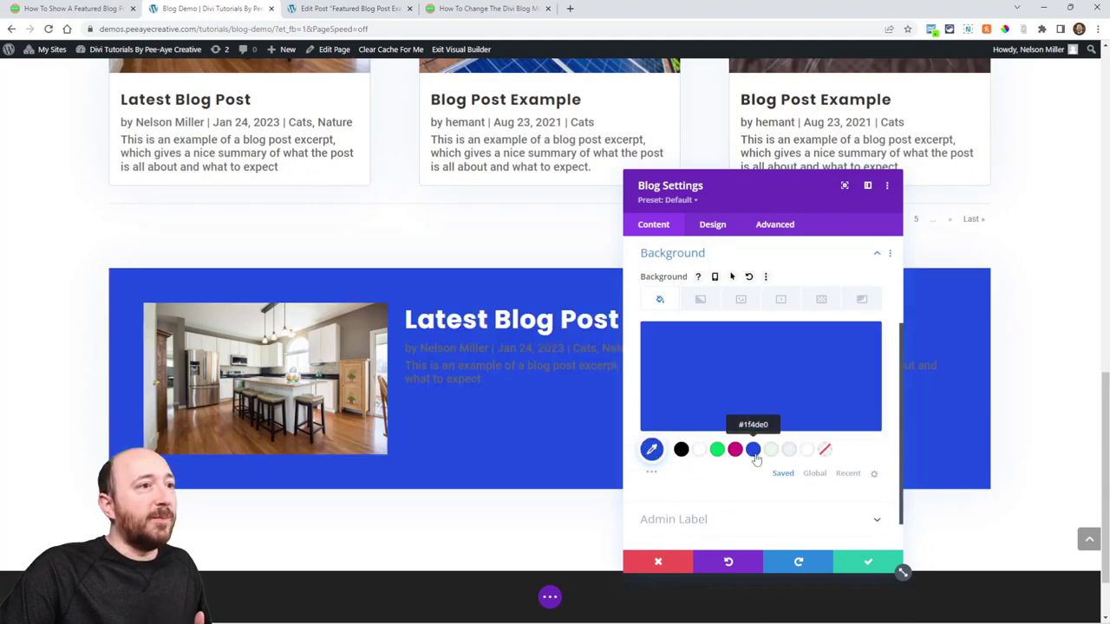
{"action": "left_click", "coordinate": [859, 565]}
Set Post Offset Number to 5 on the copied post grid below the blue Latest Blog Post card.
{"action": "scroll", "coordinate": [590, 386], "scroll_direction": "up", "scroll_amount": 4}
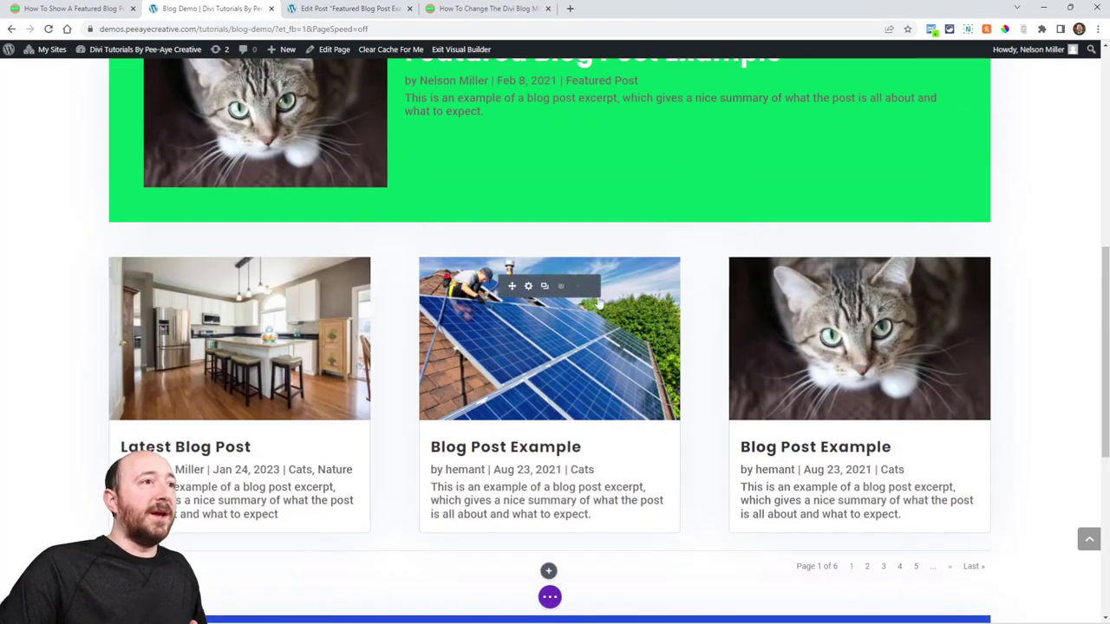
{"action": "scroll", "coordinate": [597, 347], "scroll_direction": "down", "scroll_amount": 3}
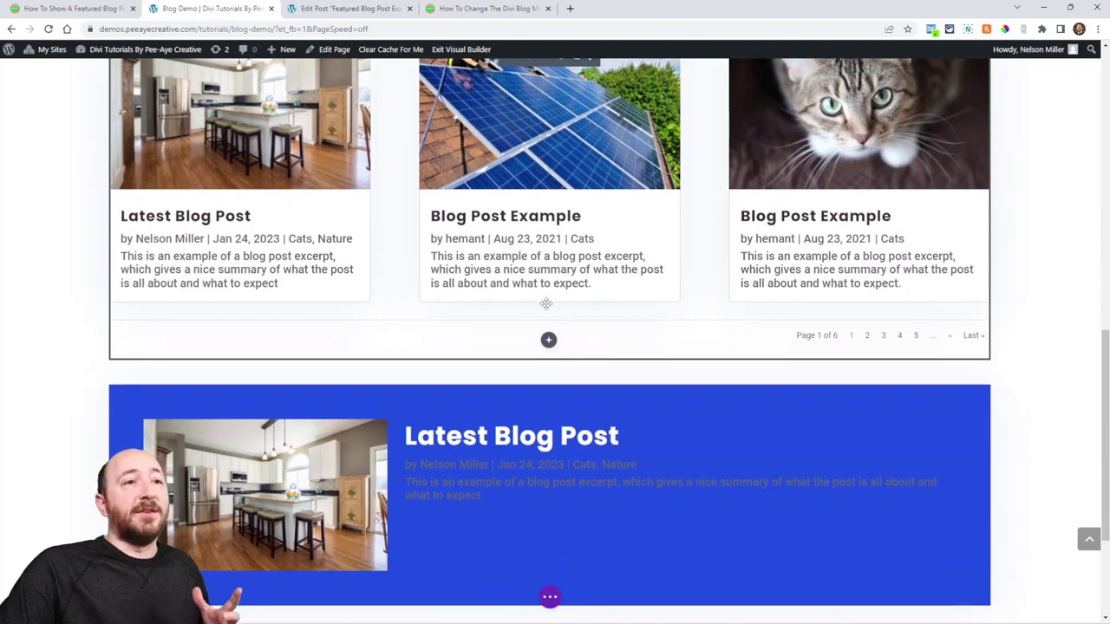
{"action": "scroll", "coordinate": [546, 373], "scroll_direction": "up", "scroll_amount": 2}
{"action": "scroll", "coordinate": [546, 303], "scroll_direction": "down", "scroll_amount": 4}
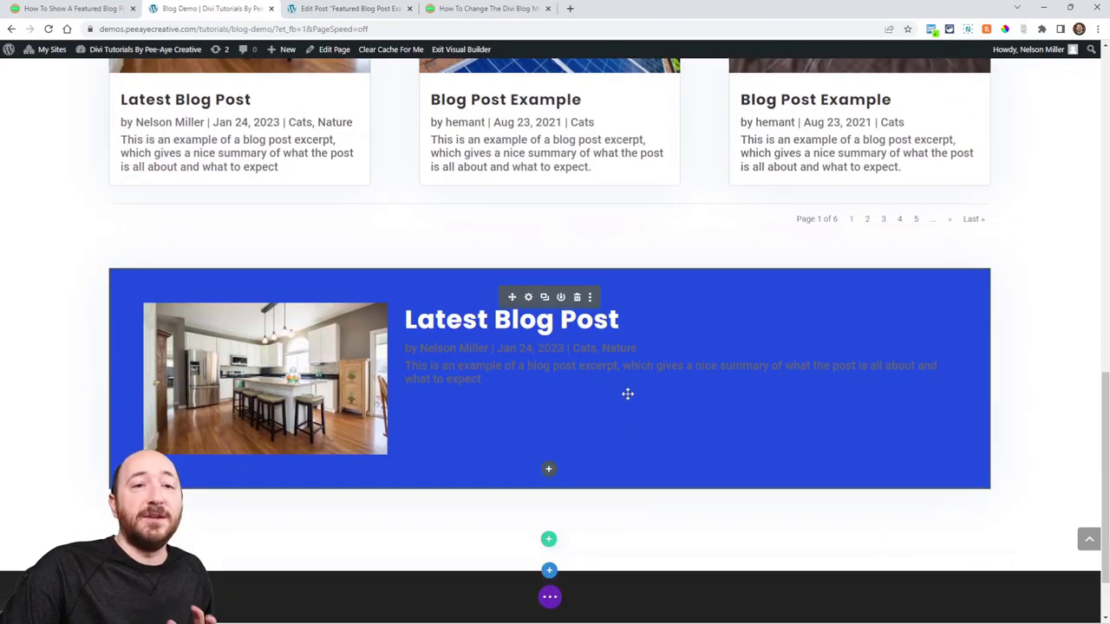
{"action": "scroll", "coordinate": [571, 345], "scroll_direction": "up", "scroll_amount": 4}
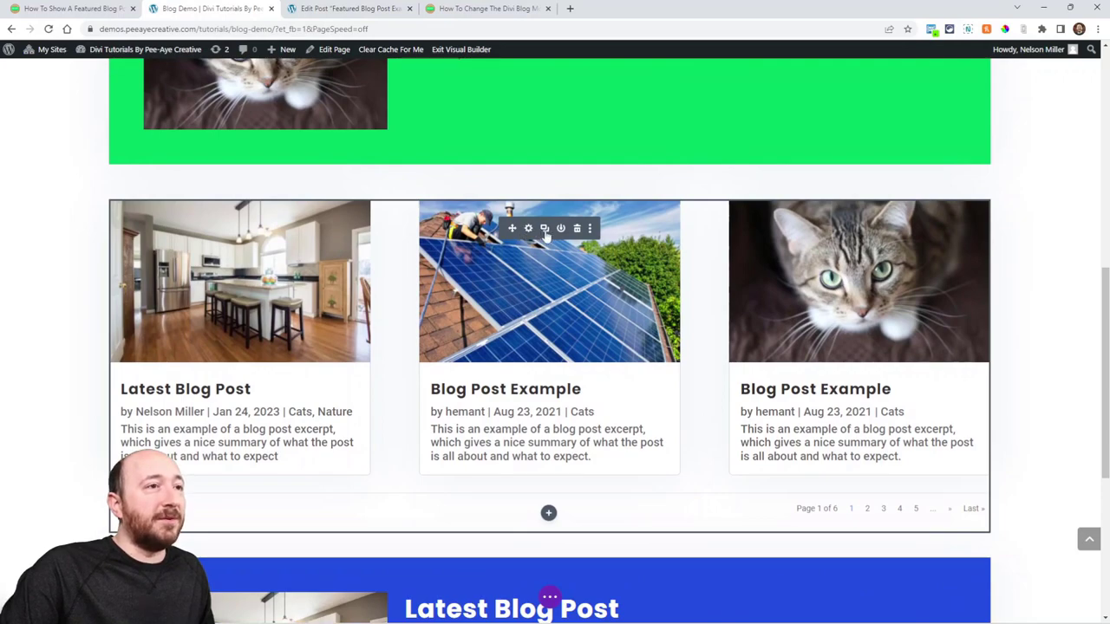
{"action": "scroll", "coordinate": [560, 347], "scroll_direction": "down", "scroll_amount": 2}
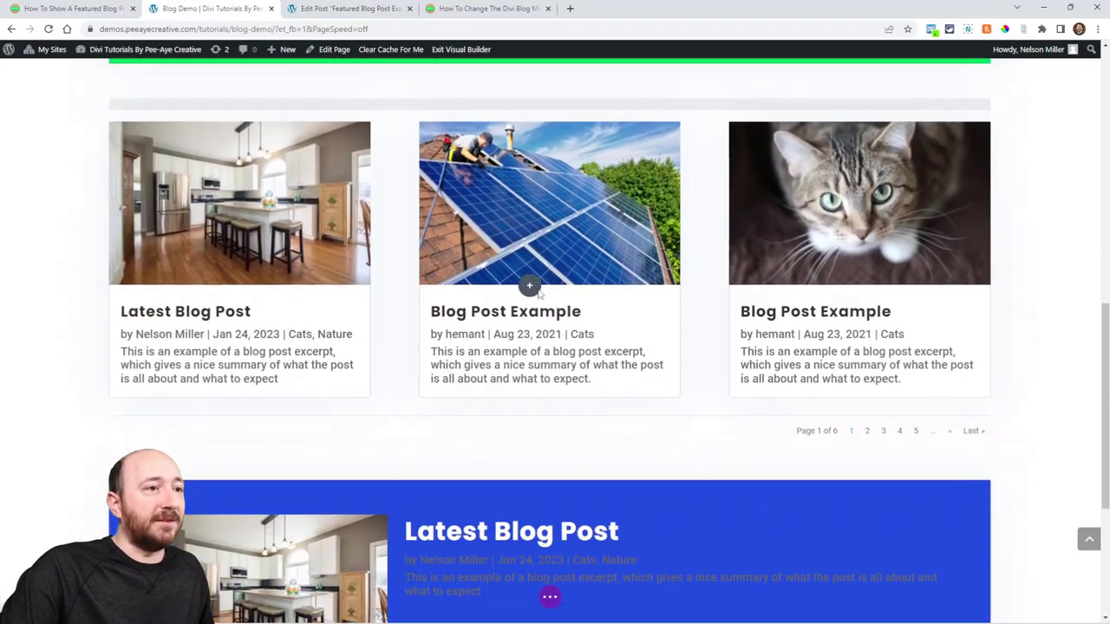
{"action": "scroll", "coordinate": [561, 371], "scroll_direction": "down", "scroll_amount": 4}
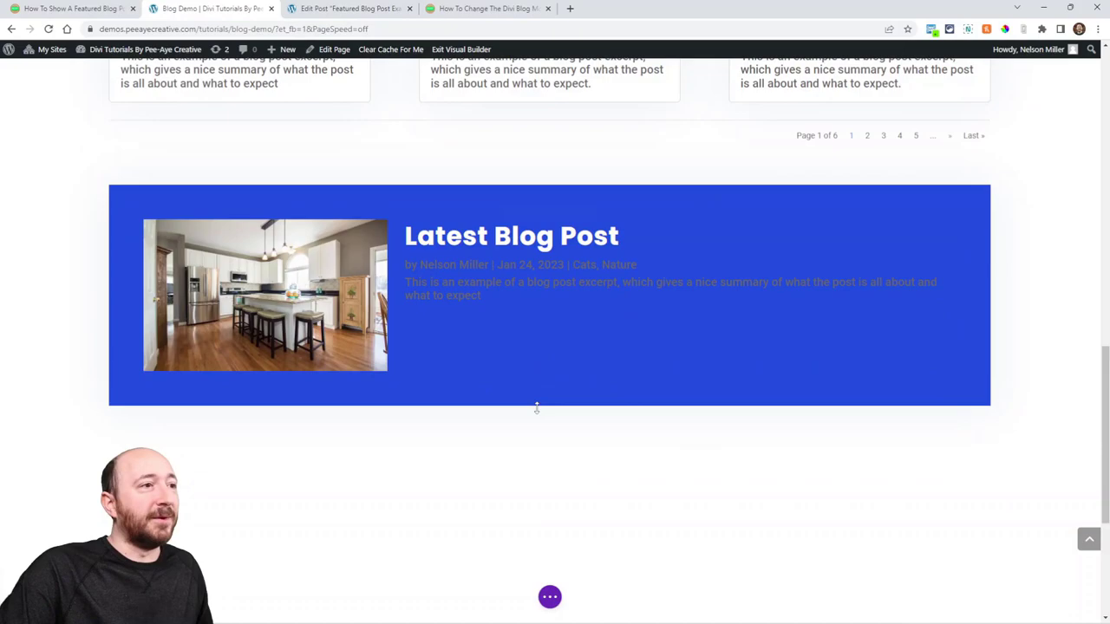
{"action": "scroll", "coordinate": [546, 390], "scroll_direction": "down", "scroll_amount": 6}
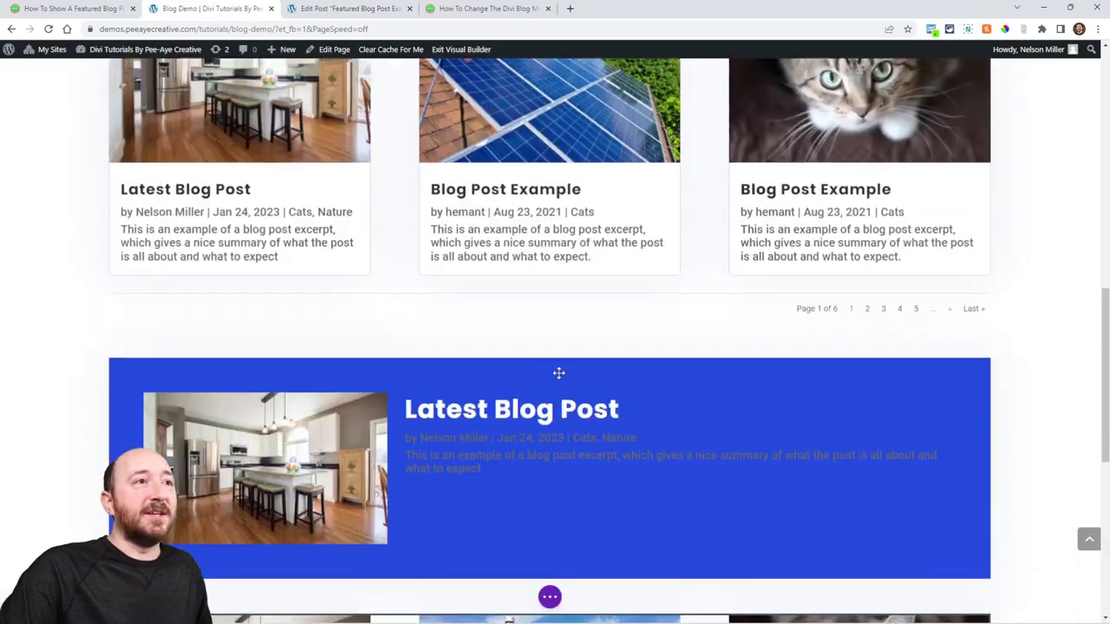
{"action": "scroll", "coordinate": [558, 373], "scroll_direction": "up", "scroll_amount": 6}
{"action": "scroll", "coordinate": [544, 317], "scroll_direction": "down", "scroll_amount": 9}
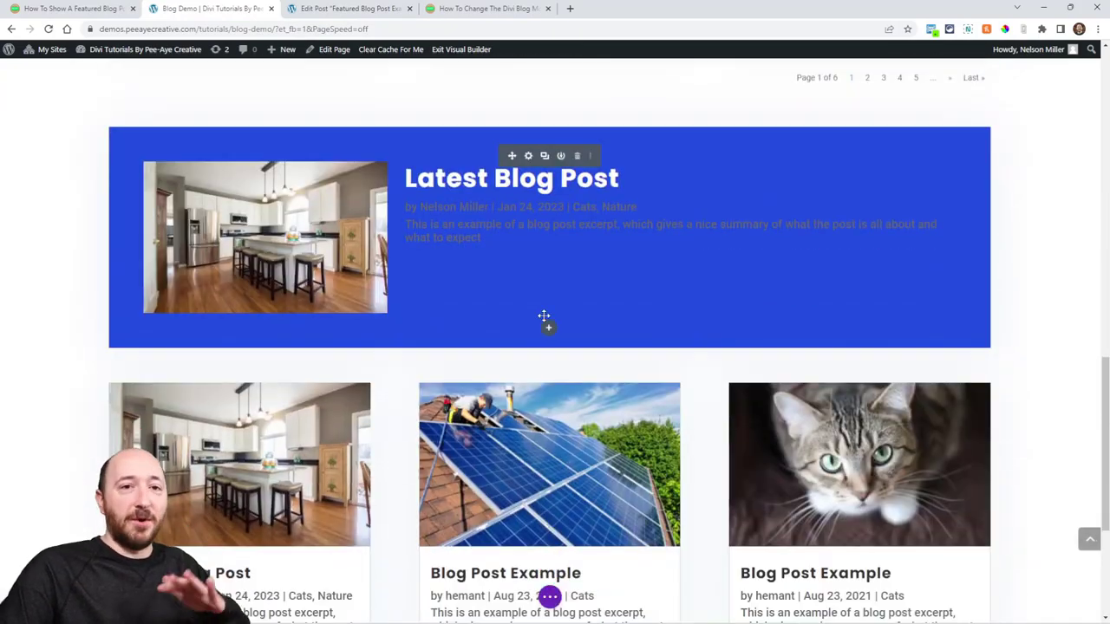
{"action": "scroll", "coordinate": [531, 328], "scroll_direction": "up", "scroll_amount": 10}
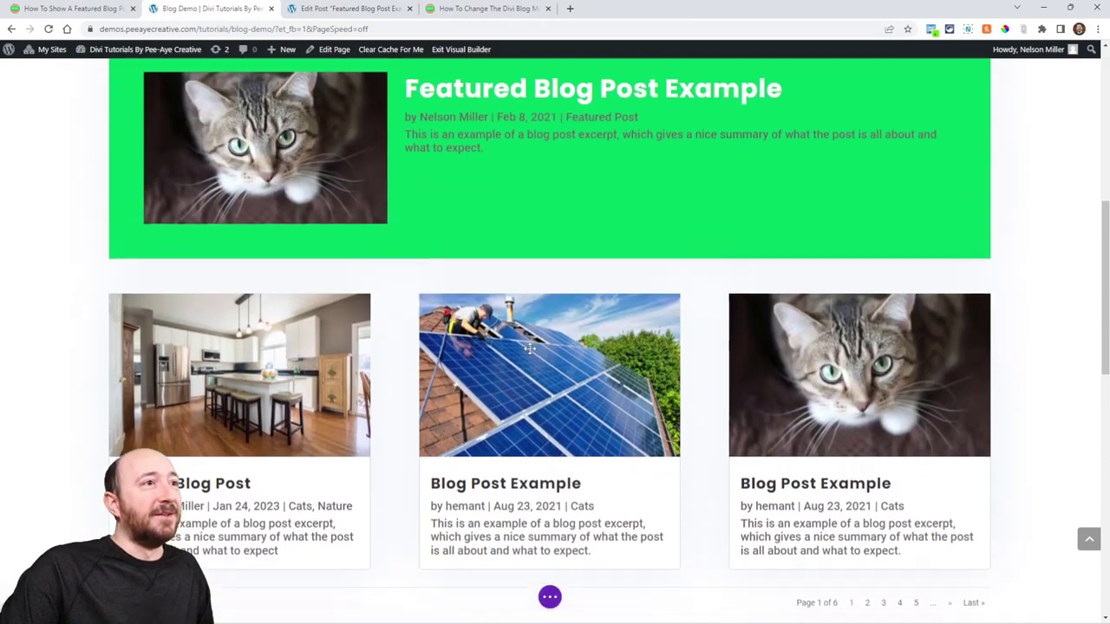
{"action": "scroll", "coordinate": [483, 249], "scroll_direction": "down", "scroll_amount": 3}
{"action": "scroll", "coordinate": [483, 249], "scroll_direction": "up", "scroll_amount": 3}
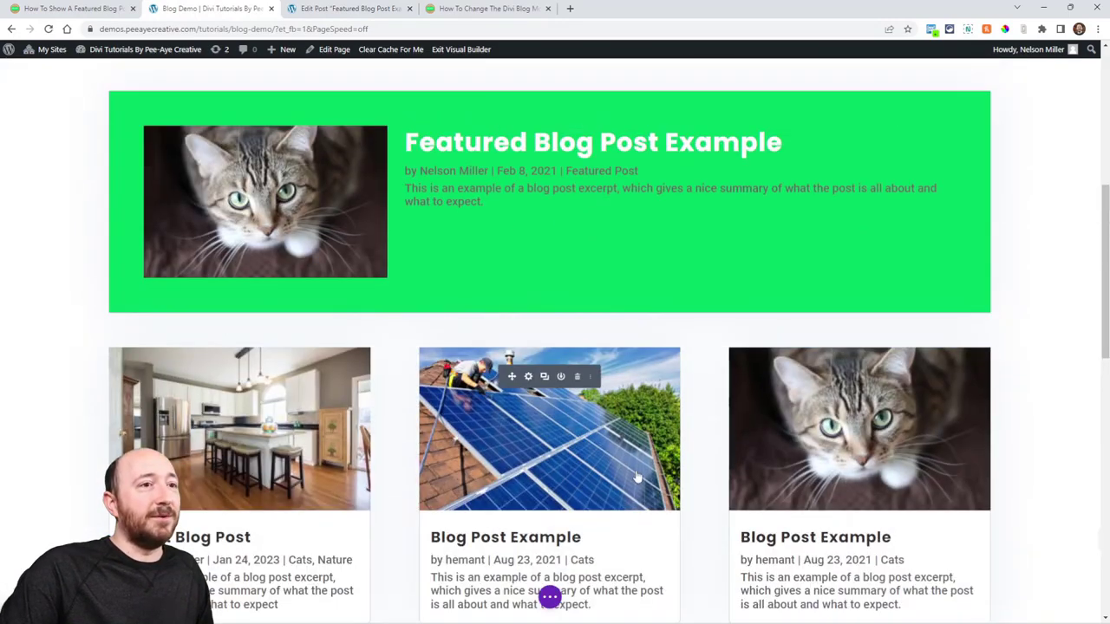
{"action": "scroll", "coordinate": [760, 410], "scroll_direction": "down", "scroll_amount": 3}
{"action": "scroll", "coordinate": [760, 410], "scroll_direction": "down", "scroll_amount": 4}
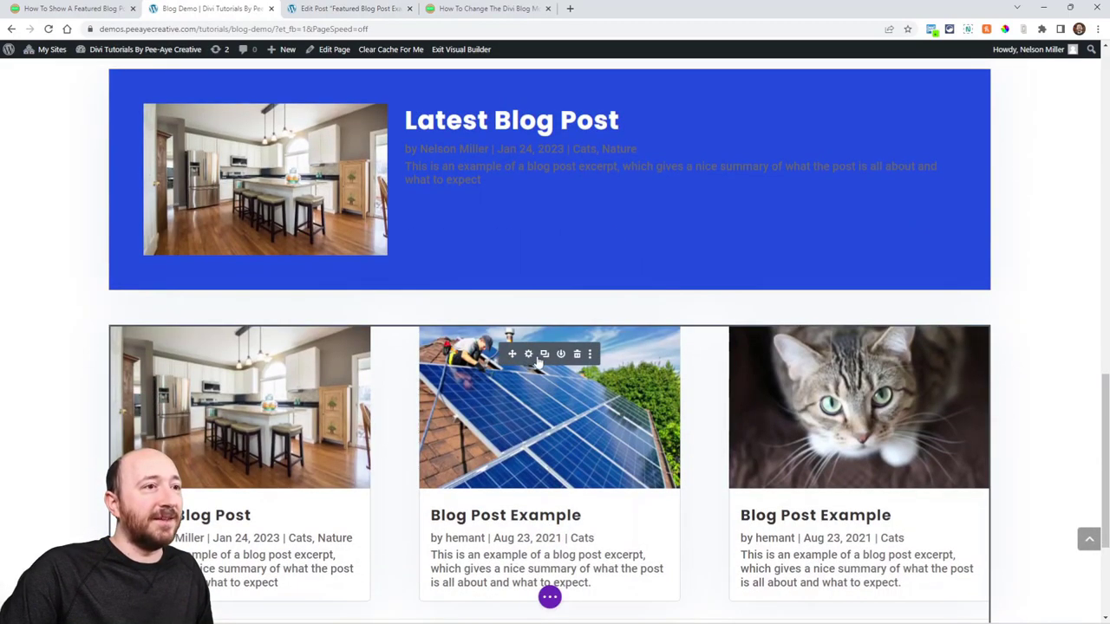
{"action": "left_click", "coordinate": [528, 355]}
{"action": "scroll", "coordinate": [656, 364], "scroll_direction": "down", "scroll_amount": 5}
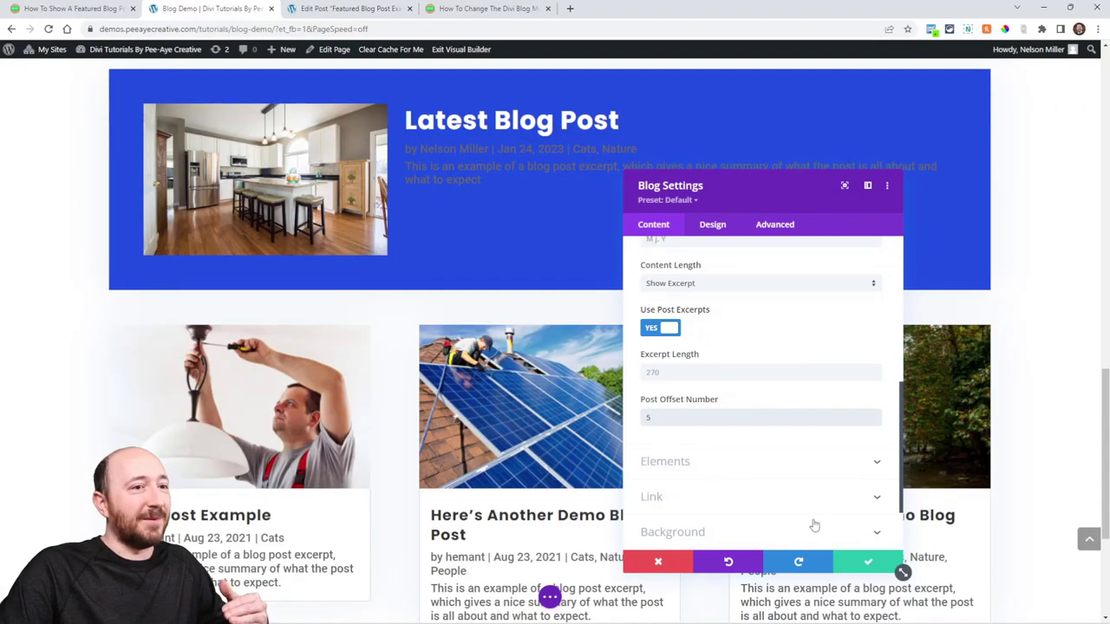
{"action": "left_click", "coordinate": [861, 562]}
{"action": "scroll", "coordinate": [677, 425], "scroll_direction": "up", "scroll_amount": 15}
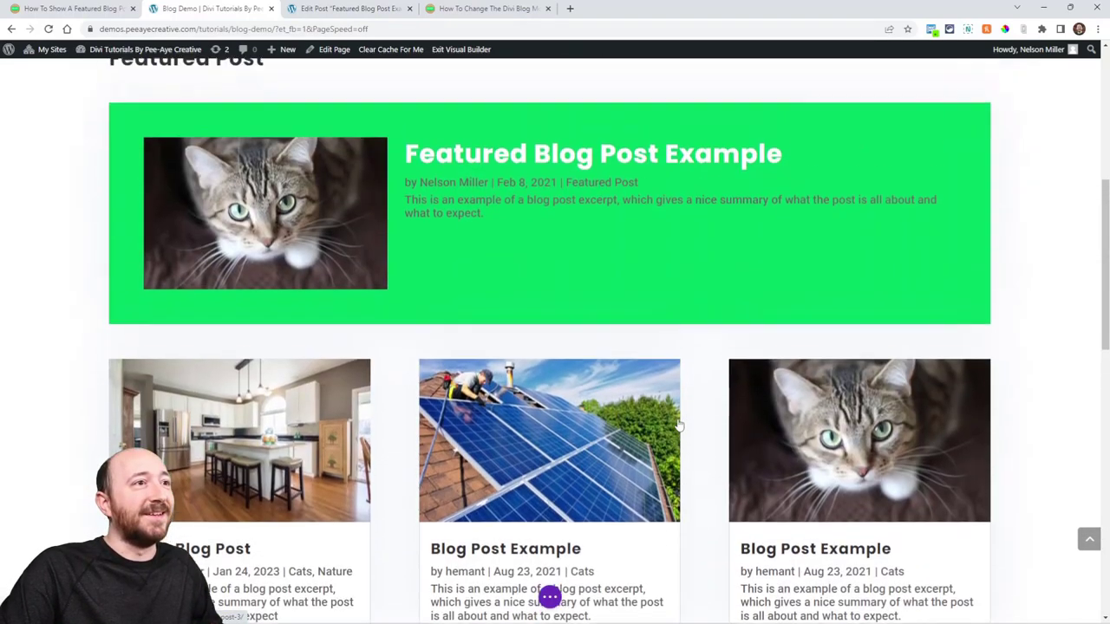
{"action": "scroll", "coordinate": [562, 372], "scroll_direction": "down", "scroll_amount": 3}
{"action": "scroll", "coordinate": [659, 295], "scroll_direction": "down", "scroll_amount": 8}
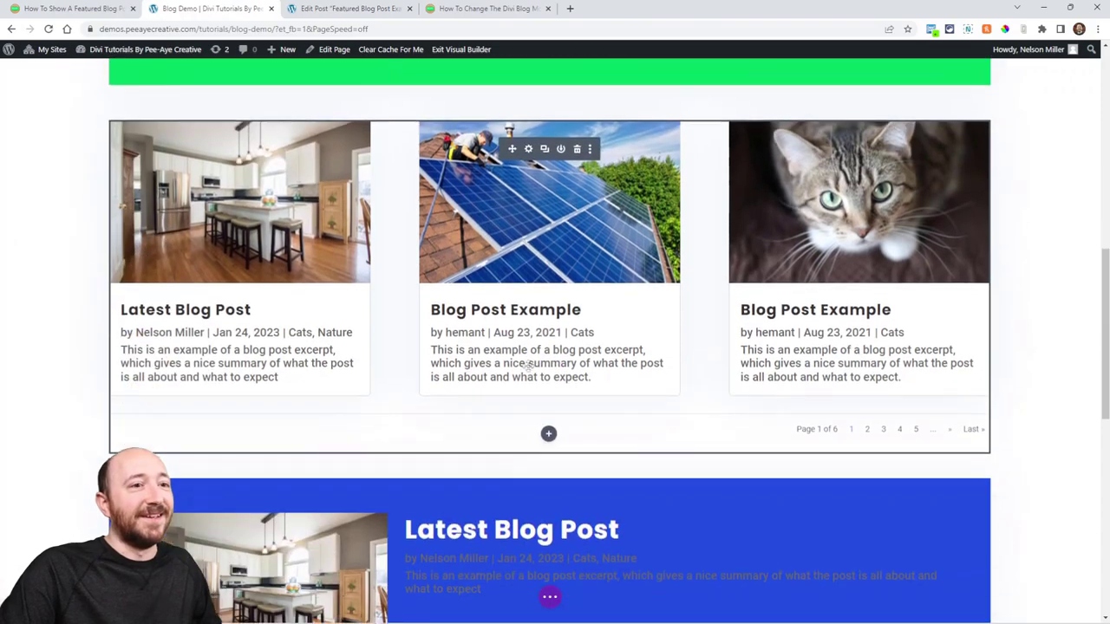
{"action": "scroll", "coordinate": [573, 270], "scroll_direction": "up", "scroll_amount": 6}
{"action": "scroll", "coordinate": [573, 270], "scroll_direction": "up", "scroll_amount": 1}
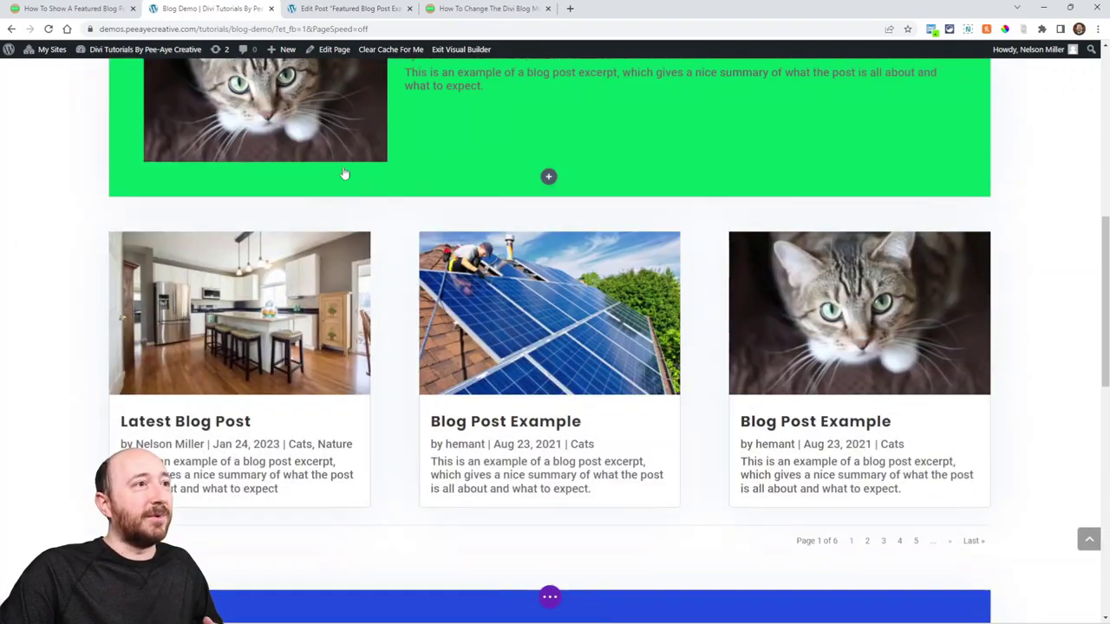
{"action": "scroll", "coordinate": [573, 270], "scroll_direction": "down", "scroll_amount": 4}
{"action": "scroll", "coordinate": [389, 367], "scroll_direction": "down", "scroll_amount": 3}
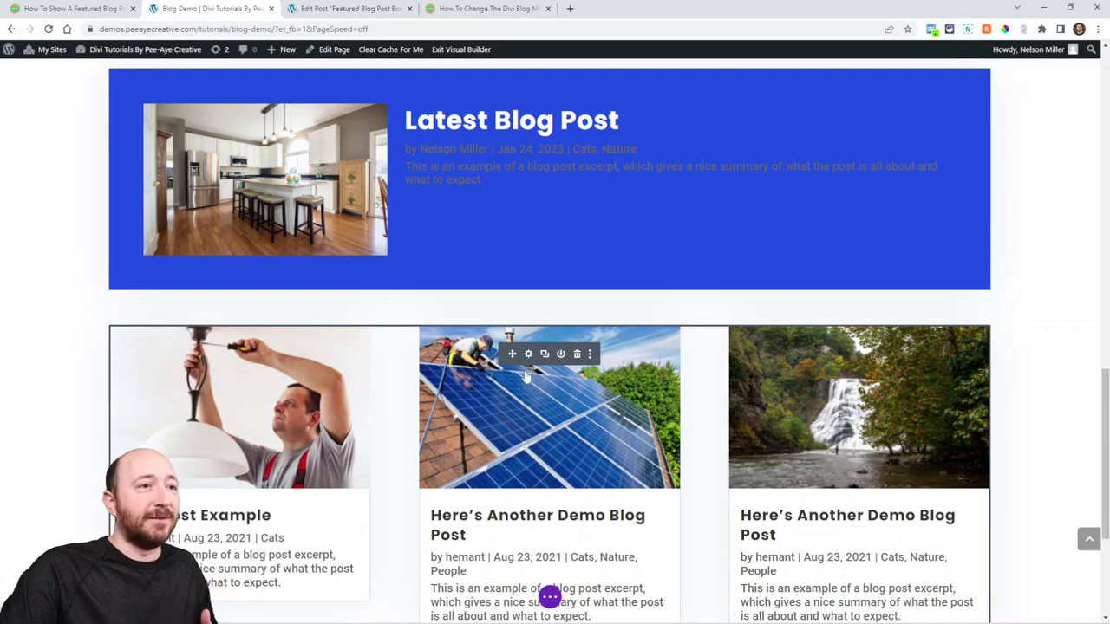
{"action": "scroll", "coordinate": [525, 375], "scroll_direction": "down", "scroll_amount": 2}
{"action": "scroll", "coordinate": [551, 381], "scroll_direction": "up", "scroll_amount": 13}
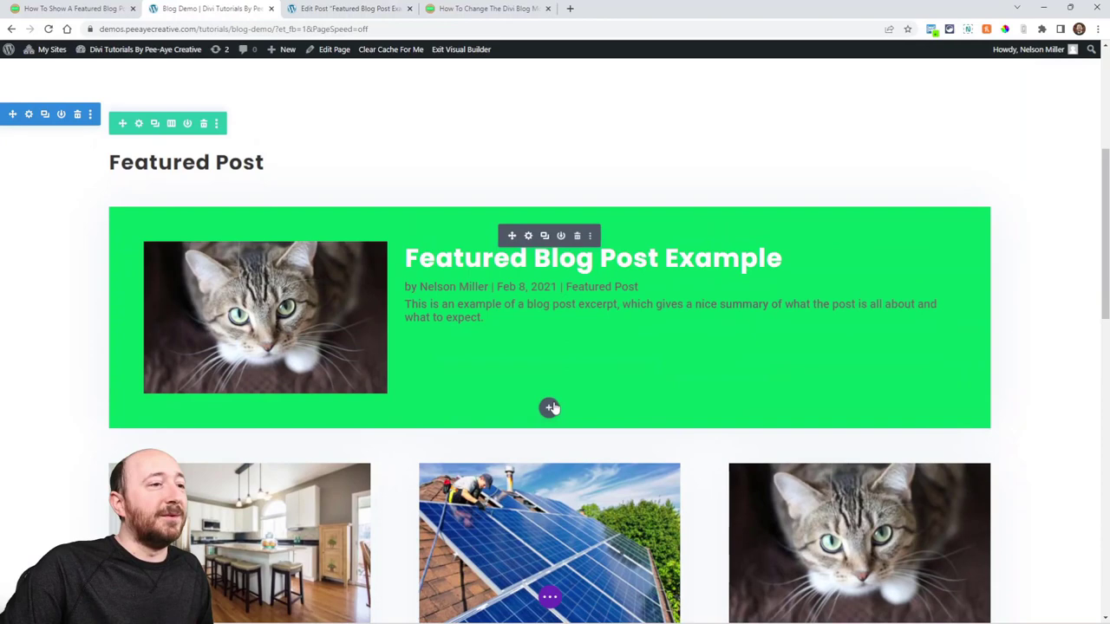
{"action": "scroll", "coordinate": [551, 408], "scroll_direction": "down", "scroll_amount": 4}
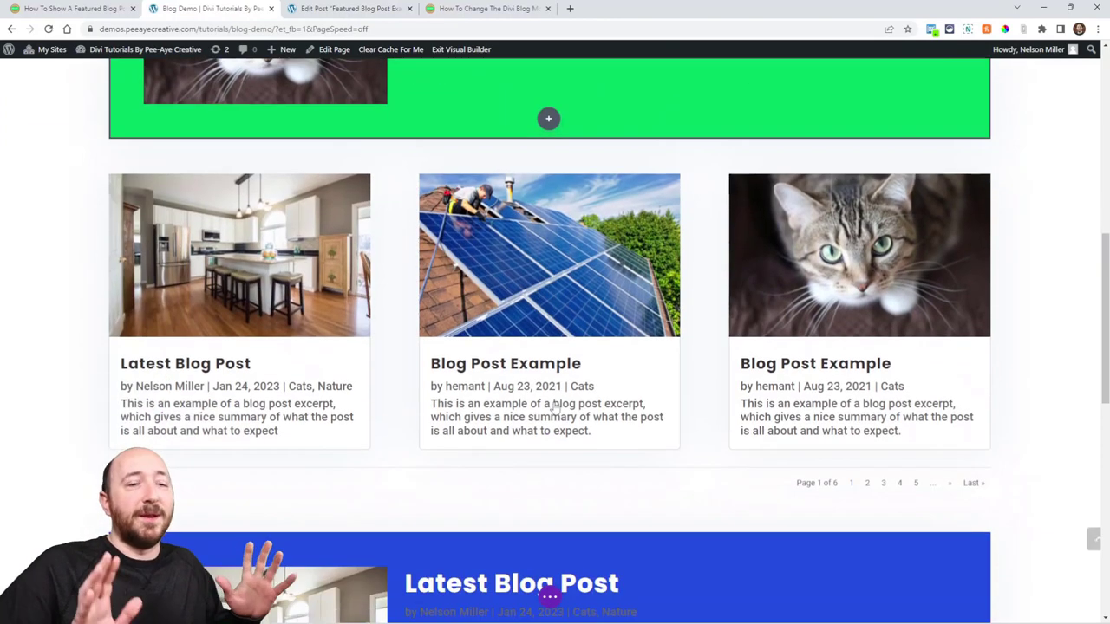